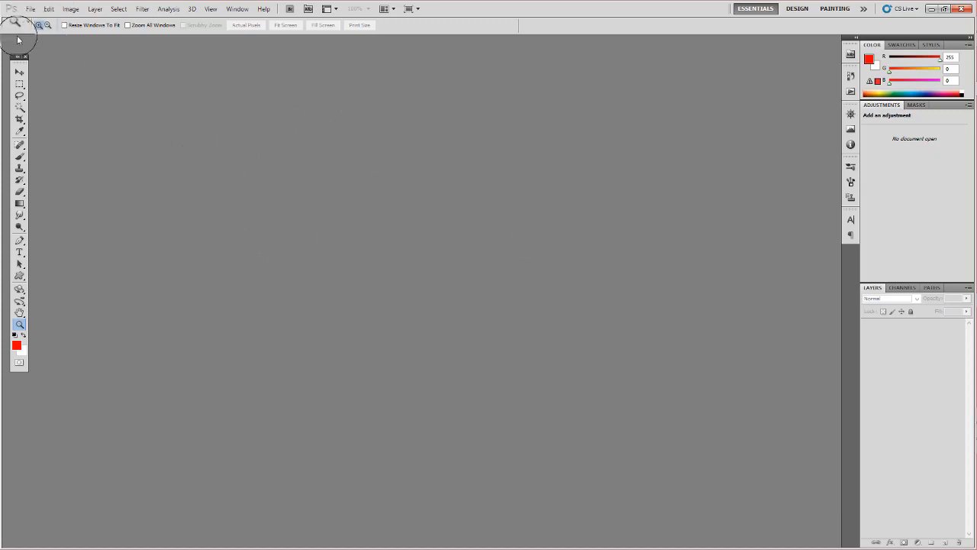
- Browse to the folder D:\tutorial\Purdue_technical\116_Spring2018\reference_setup(lamp) with the Open As command
left_click(31, 8)
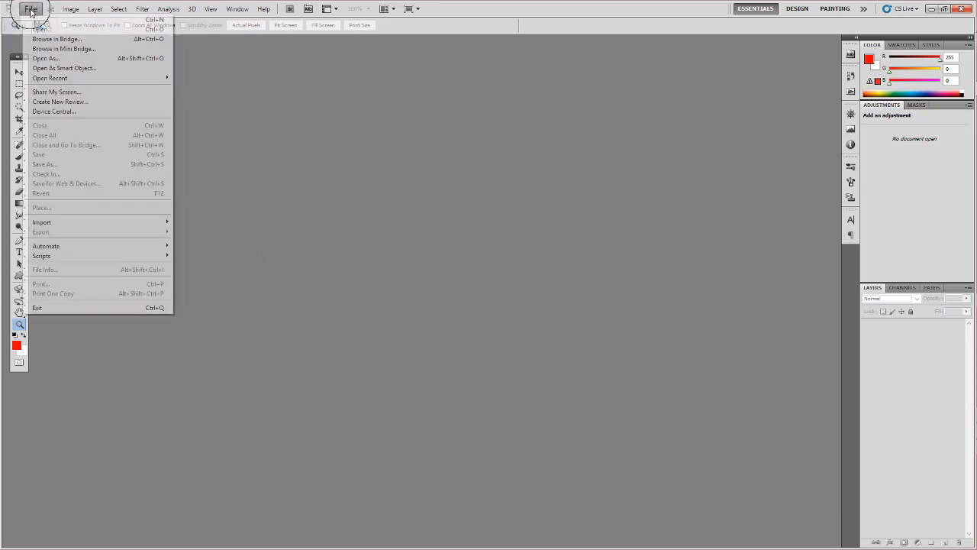
left_click(66, 60)
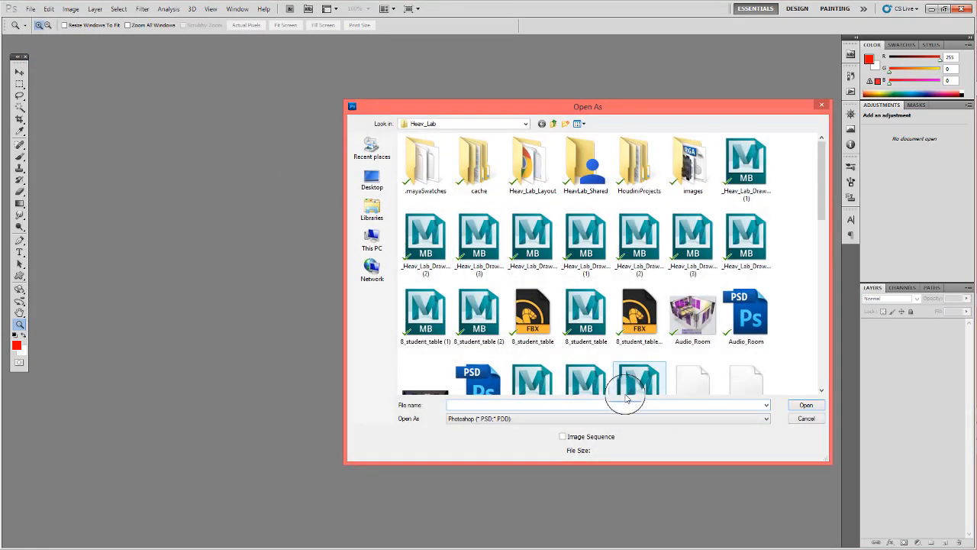
type("D:\\tutorial\\Purdue_technical\\116_Spring2018\\reference_setup(amp)")
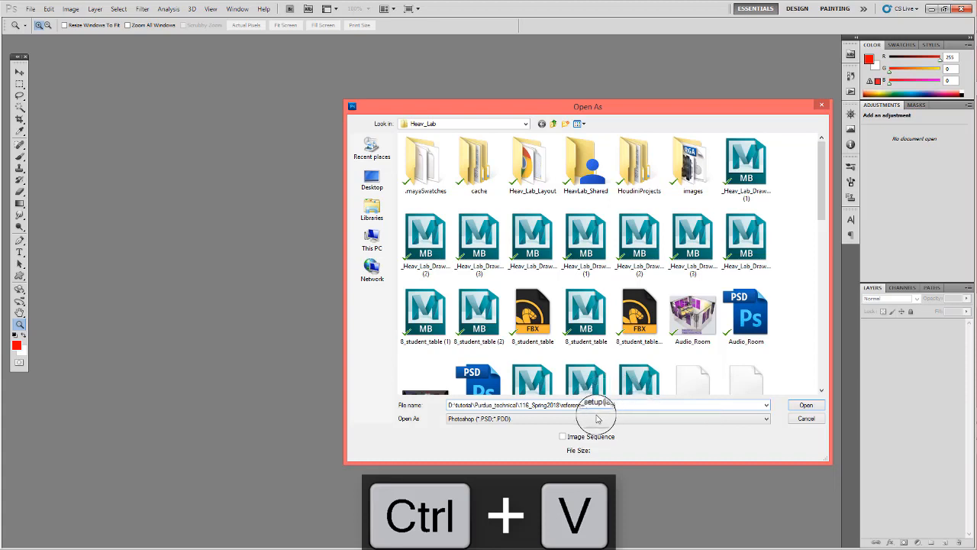
left_click(812, 409)
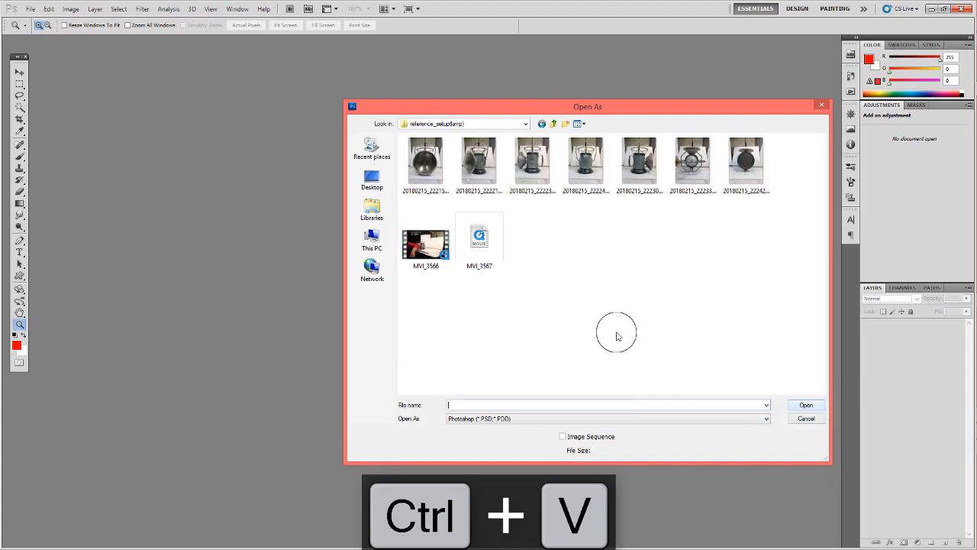
- Try to open the lamp photo 20180215_222159_HDR with the file format set to Photoshop
left_click(425, 162)
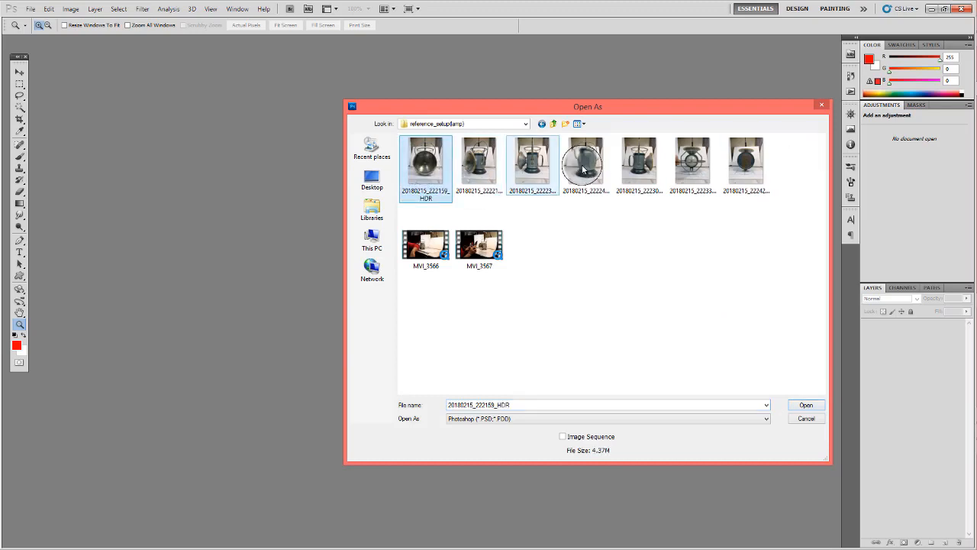
left_click(746, 164)
left_click(419, 165)
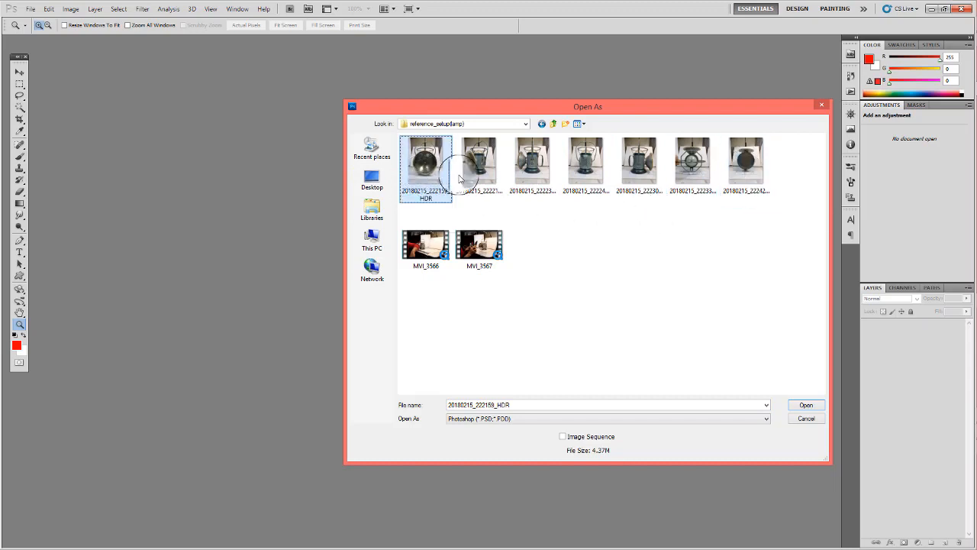
left_click(493, 164)
left_click(418, 169)
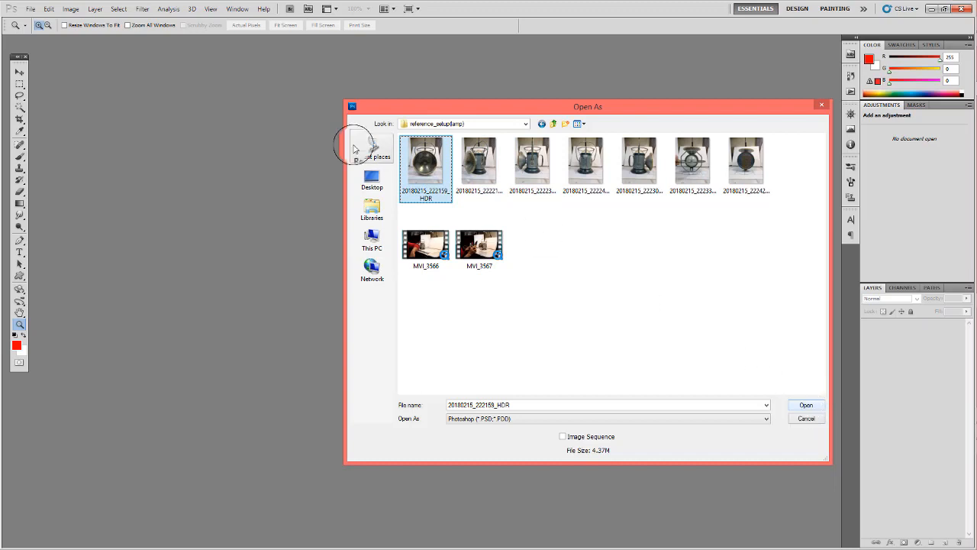
left_click(816, 406)
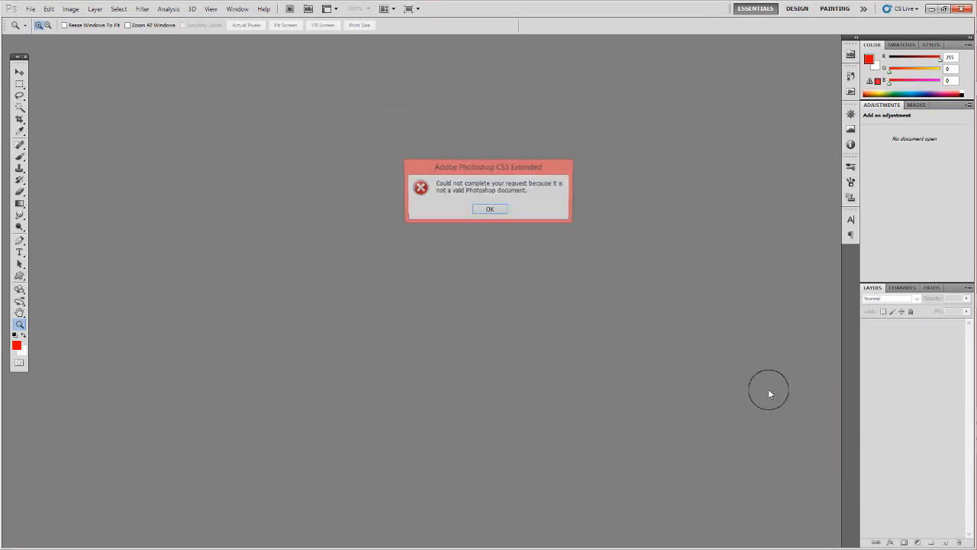
left_click(490, 212)
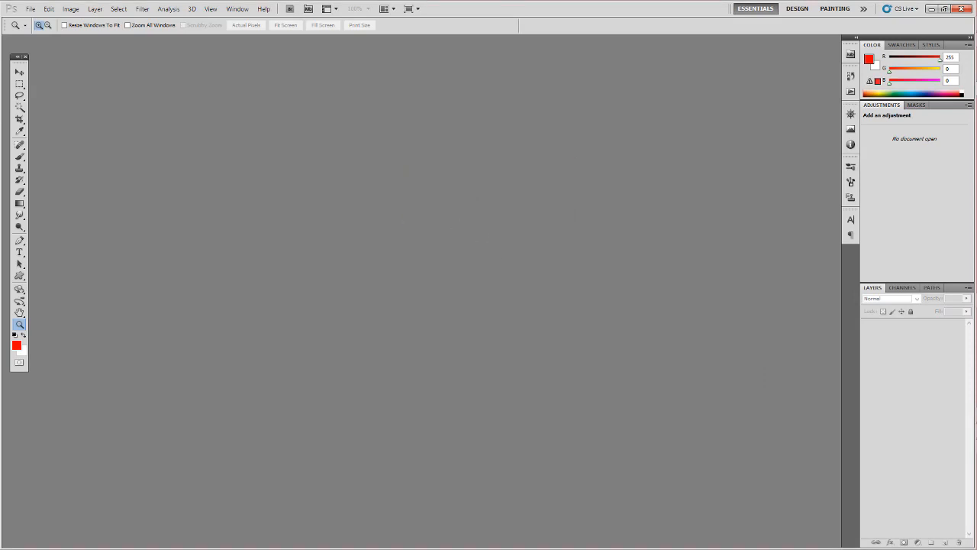
- Open the photo 20180215_222159_HDR.jpg directly from its folder, and open 20180215_222214_HDR.jpg with the JPEG format
left_click_drag(976, 206, 599, 248)
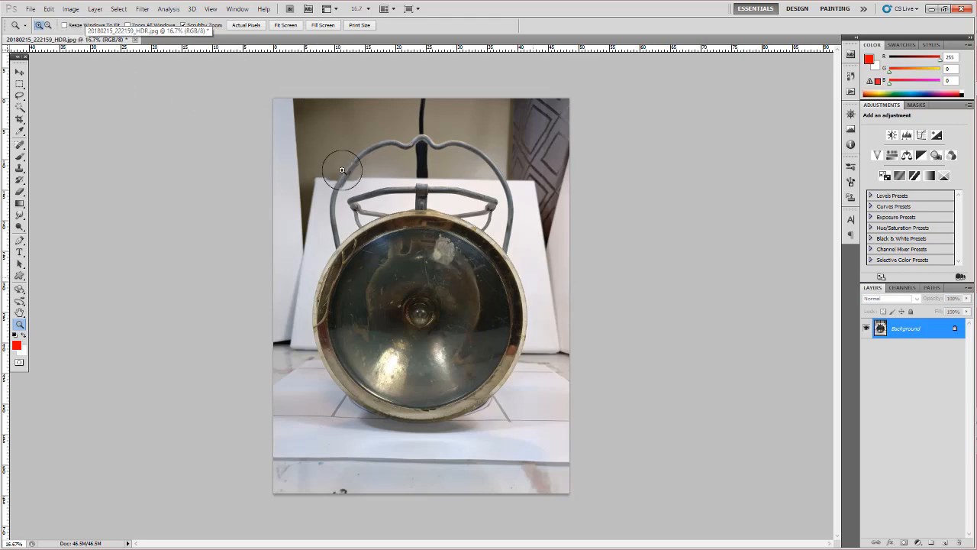
left_click(30, 9)
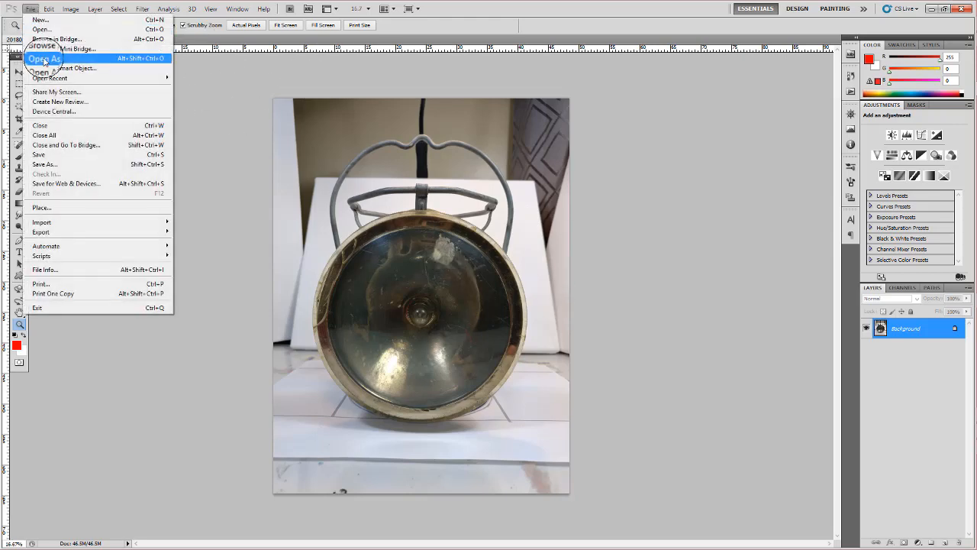
left_click(46, 62)
left_click(506, 417)
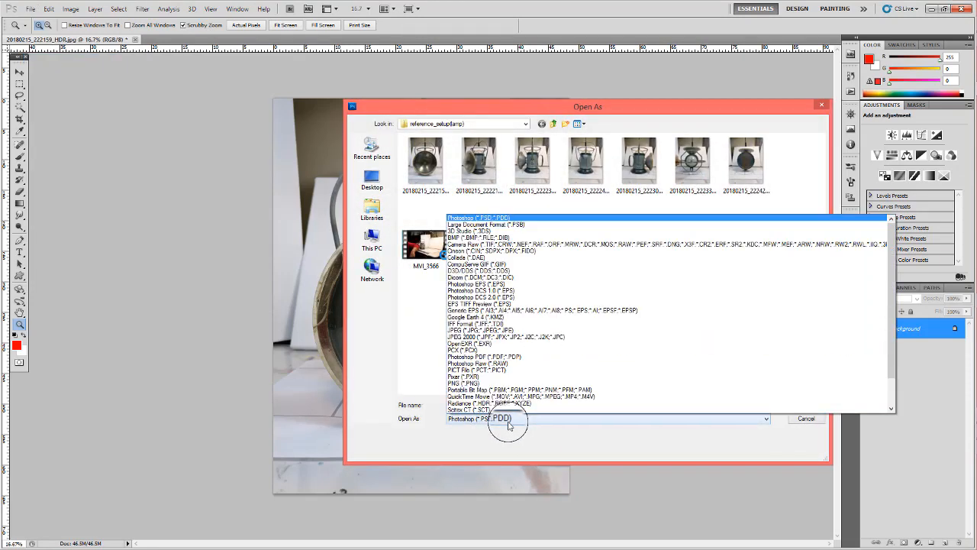
left_click(474, 330)
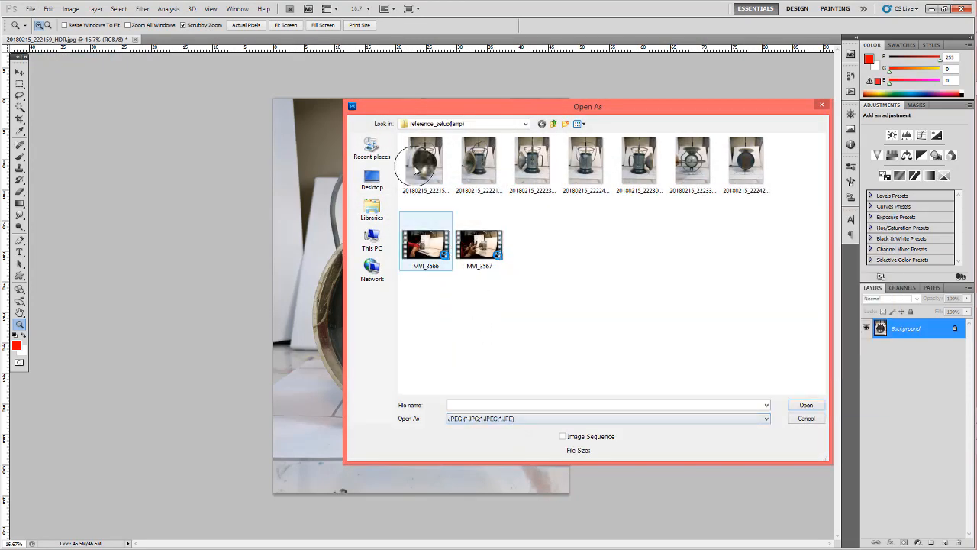
left_click(425, 162)
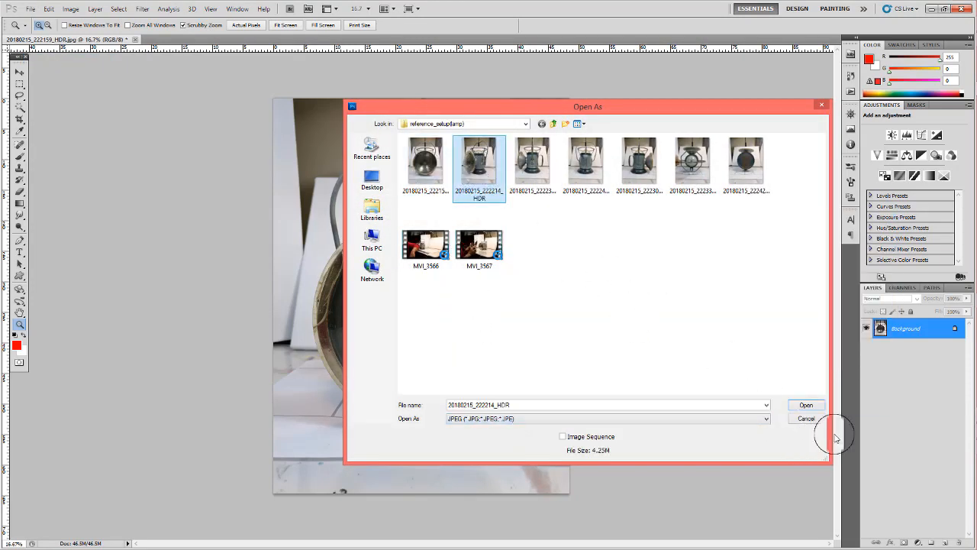
left_click(808, 405)
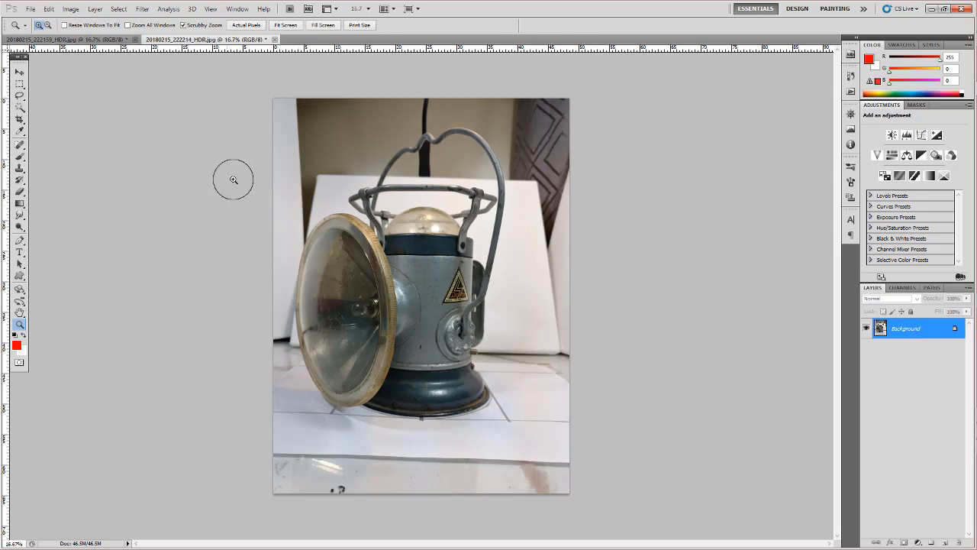
- Check the pixel dimensions of the 20180215_222159_HDR.jpg photo in the Image Size settings
left_click(76, 39)
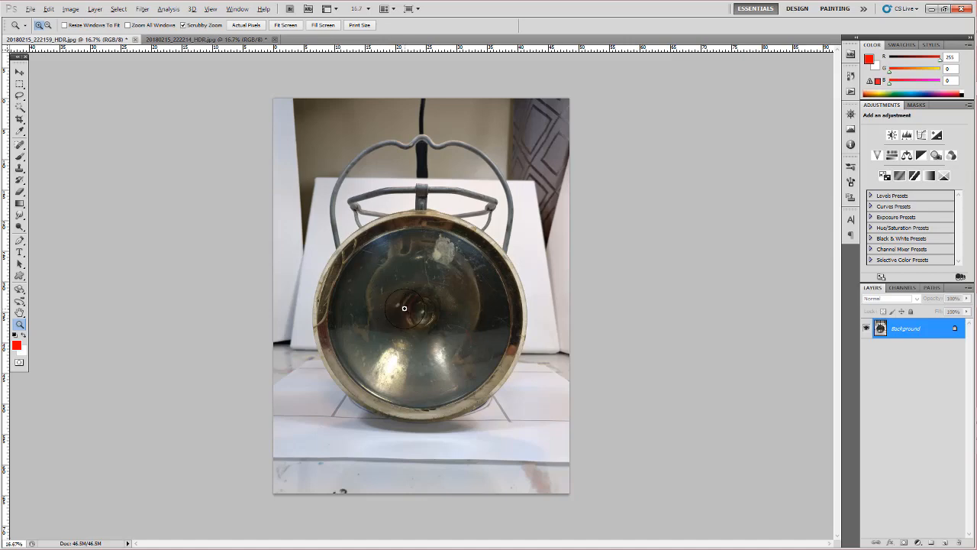
key("ctrl+alt+i")
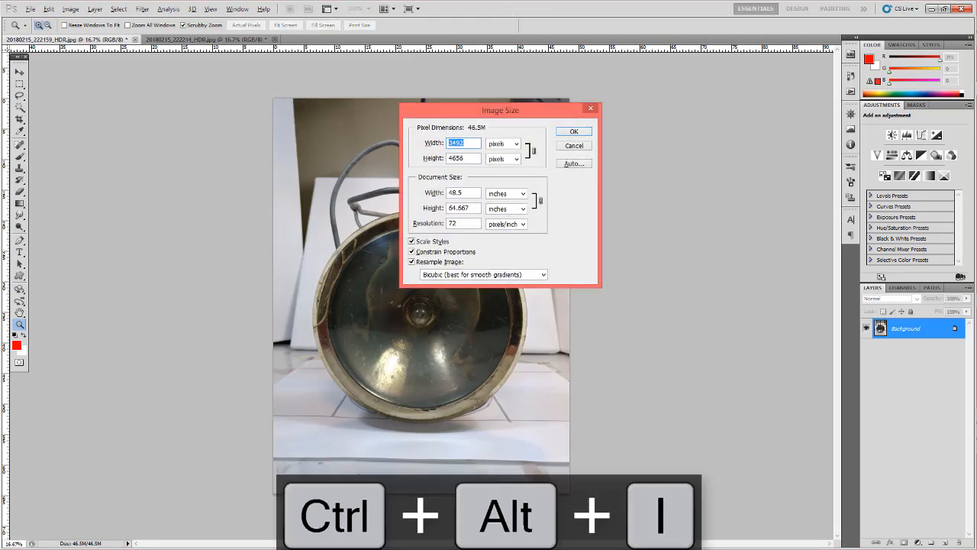
left_click(70, 9)
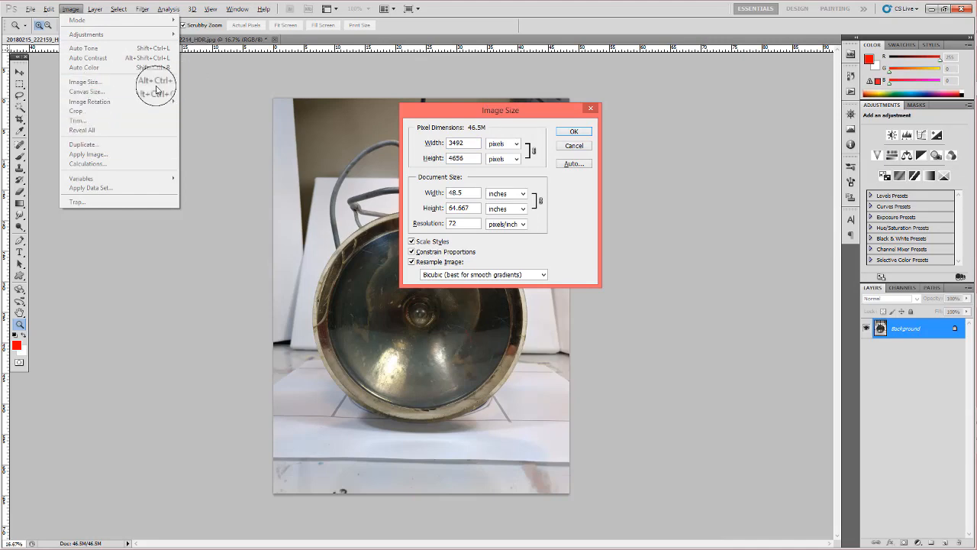
left_click_drag(519, 113, 491, 99)
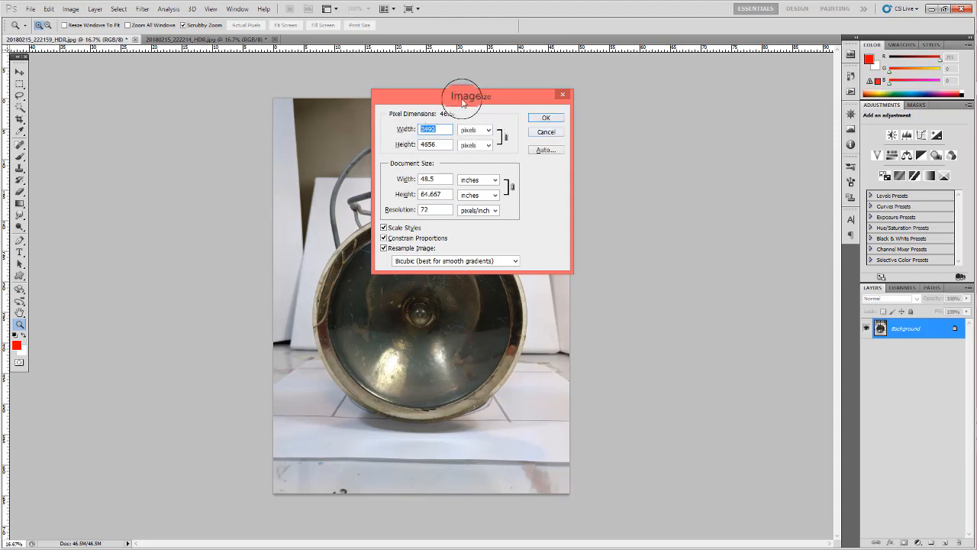
left_click_drag(464, 94, 439, 89)
left_click(521, 113)
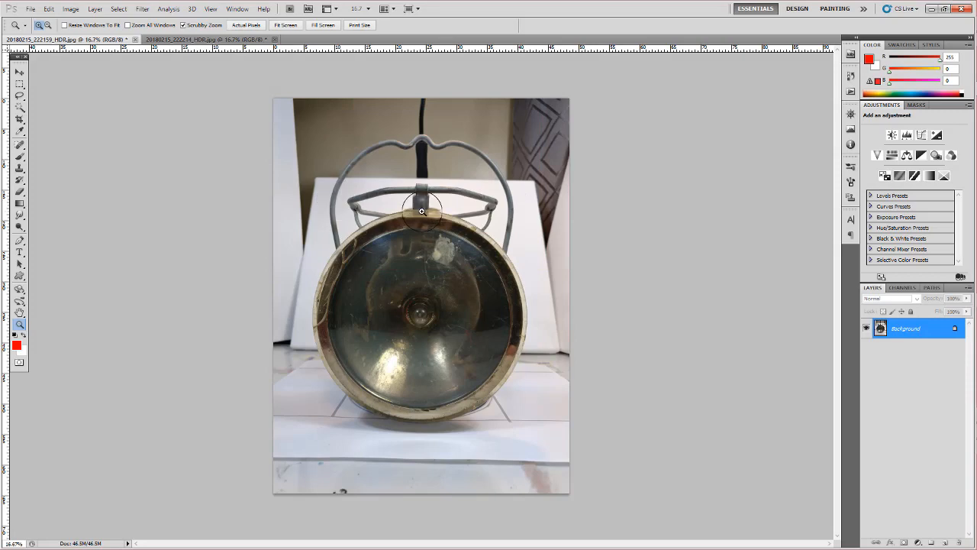
- Create a new white document 8196 pixels wide and 2048 pixels high
key("ctrl+n")
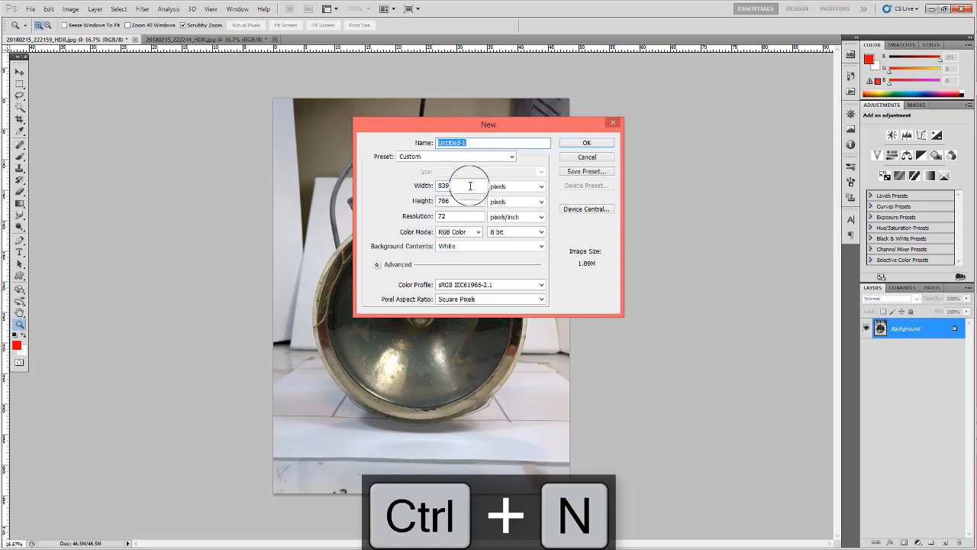
key("Tab")
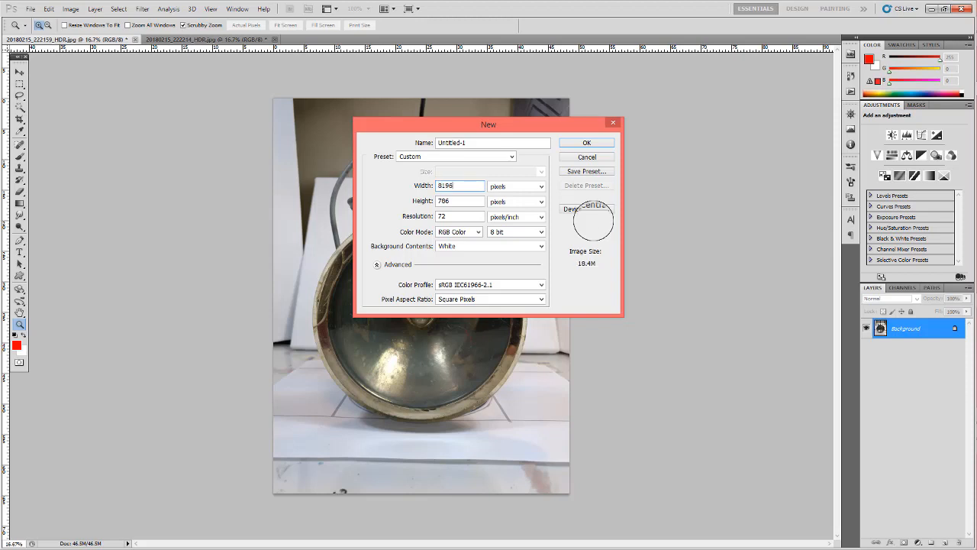
key("Tab")
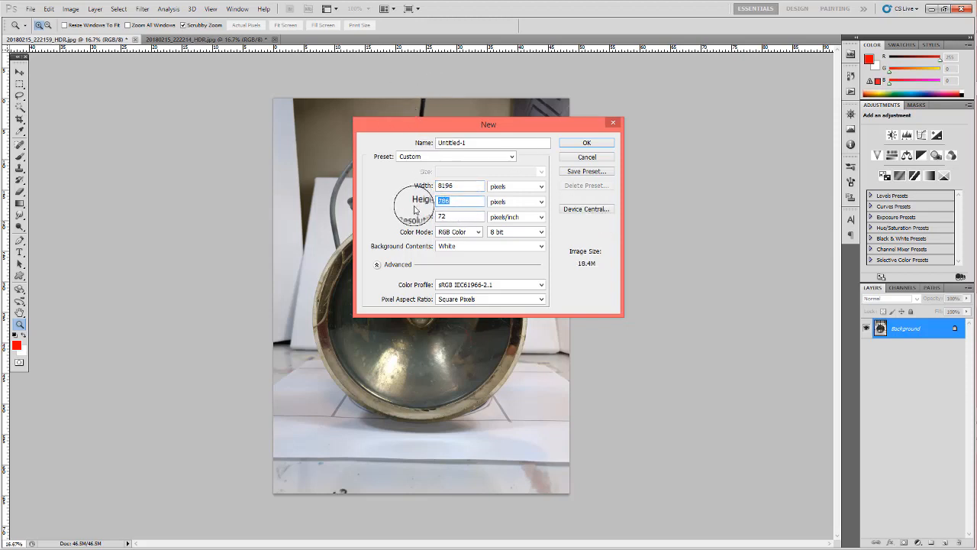
type("2048")
key("Return")
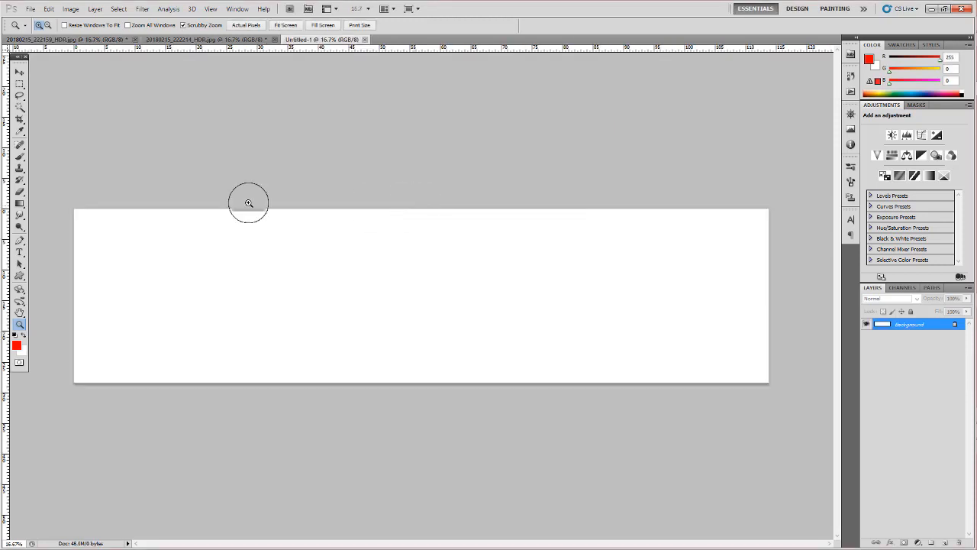
- Float both lamp photos in their own windows over one side of the blank document, leaving part of its canvas uncovered
left_click_drag(232, 41, 338, 68)
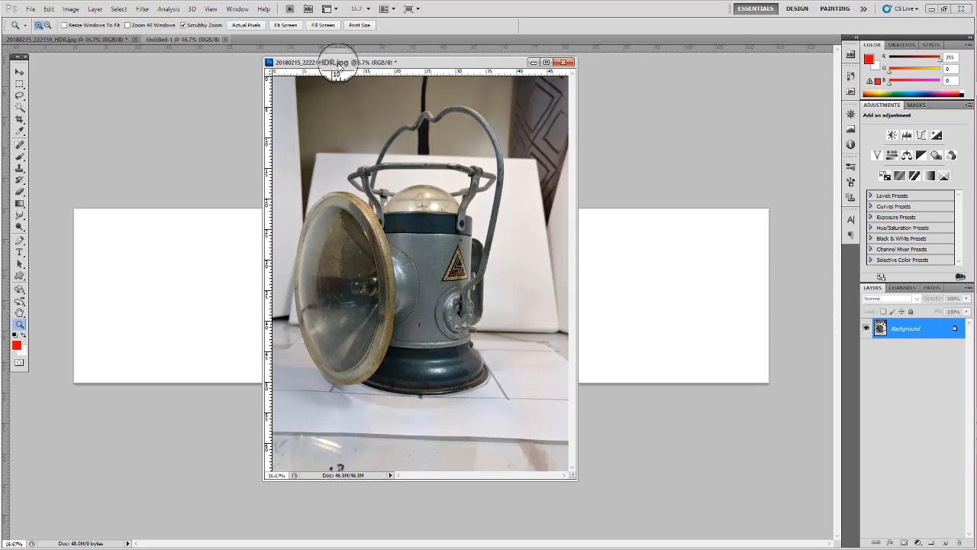
left_click_drag(471, 59, 541, 73)
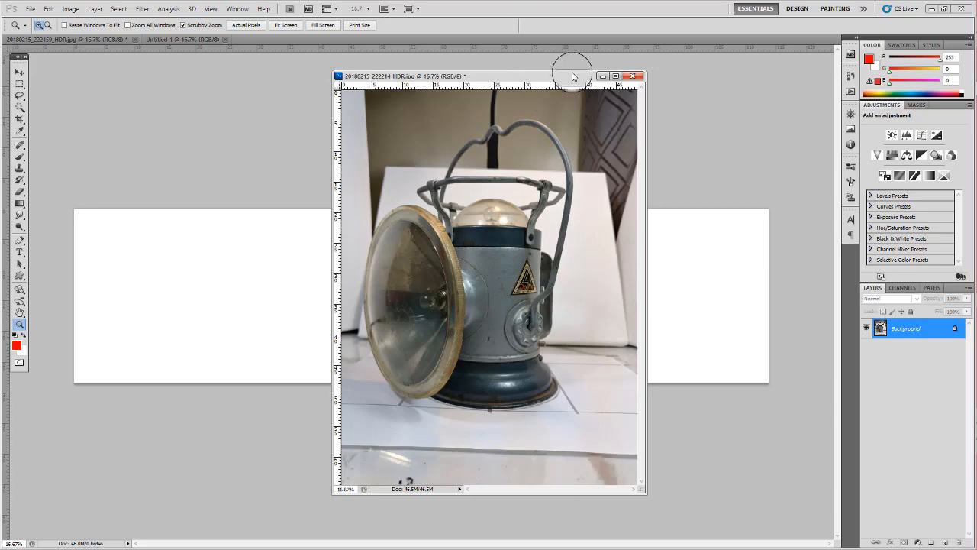
left_click_drag(572, 76, 755, 76)
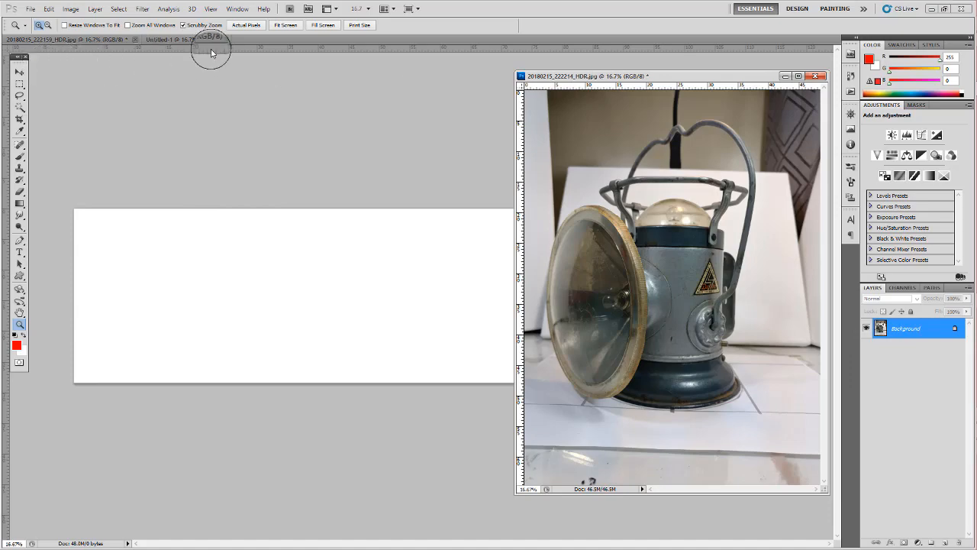
left_click_drag(84, 39, 636, 126)
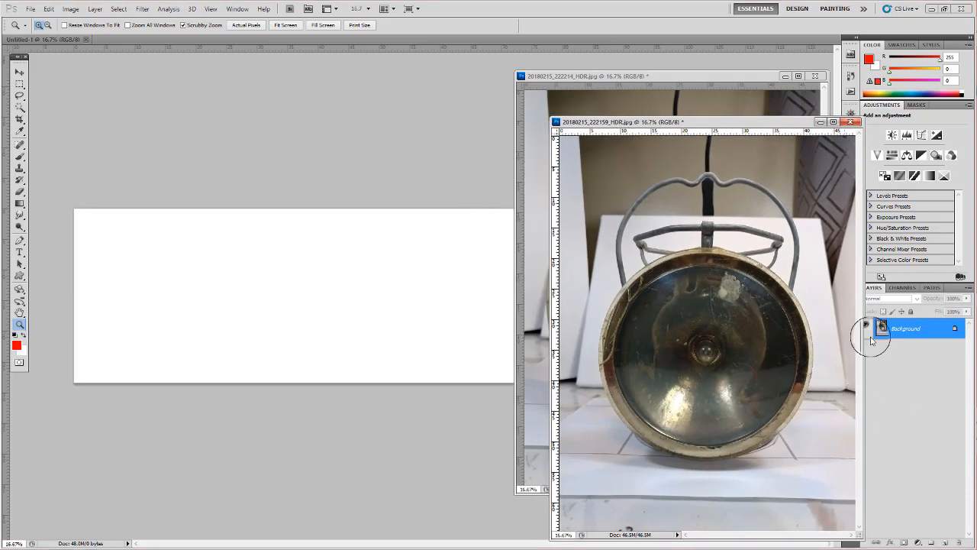
- Copy the Background layer of each lamp photo into the Untitled-1 document, and close both photo windows
left_click(930, 330)
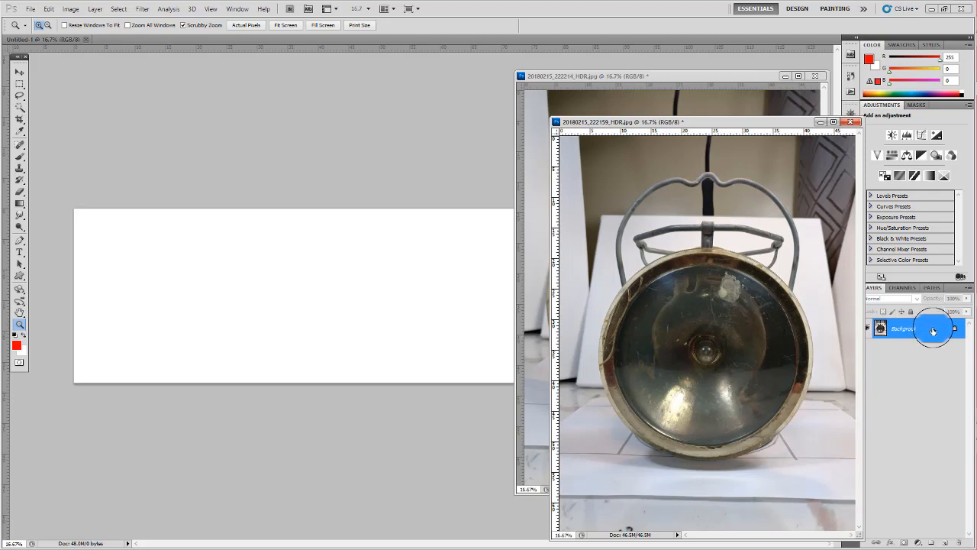
left_click_drag(932, 330, 416, 299)
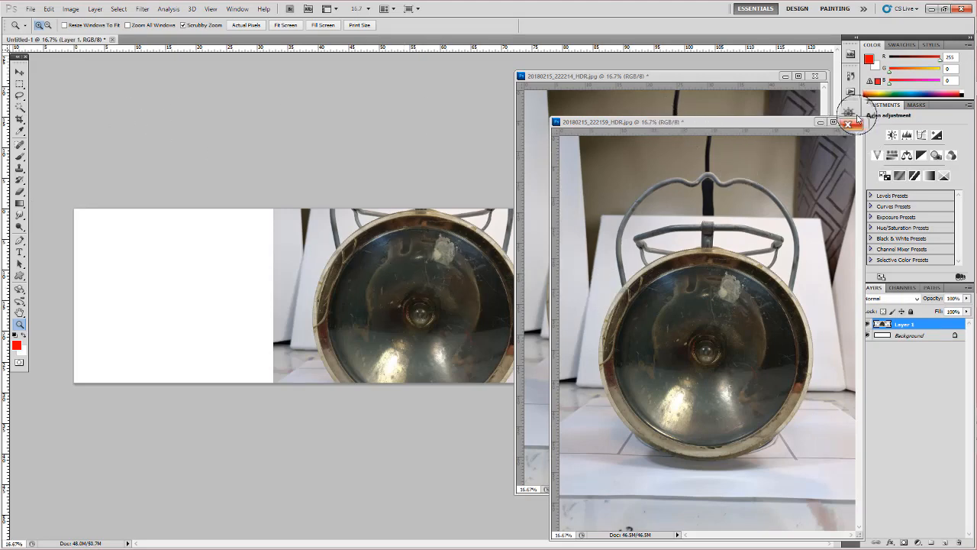
left_click(850, 121)
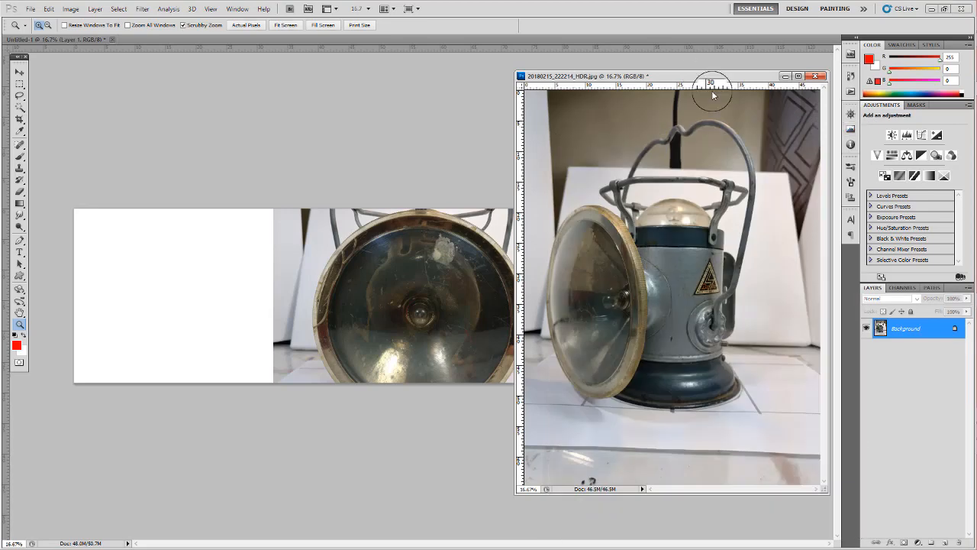
left_click_drag(924, 329, 412, 327)
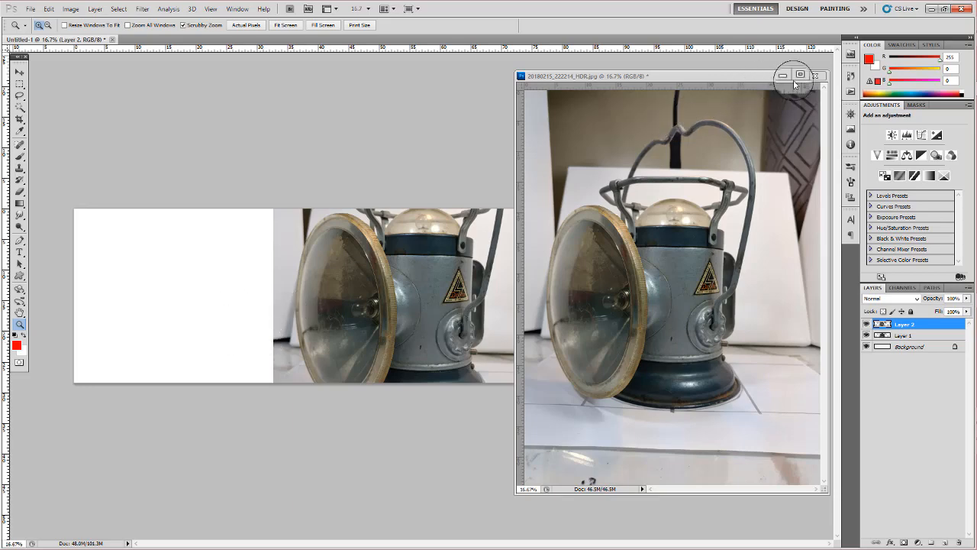
left_click(821, 77)
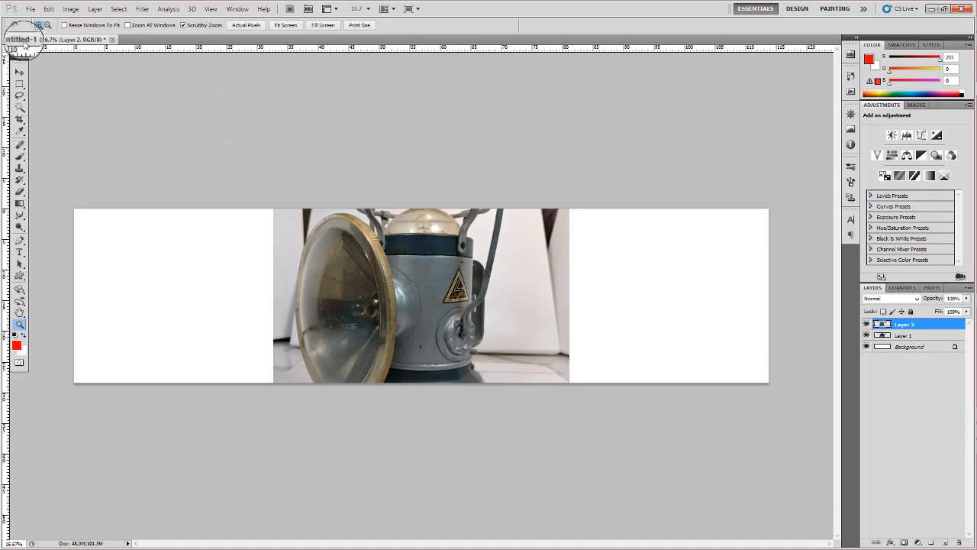
- Open the five remaining lamp photos, from 20180215_222236_HDR.jpg through 20180215_222424_HDR.jpg, from the reference_setup(lamp) folder
left_click(30, 8)
left_click(41, 28)
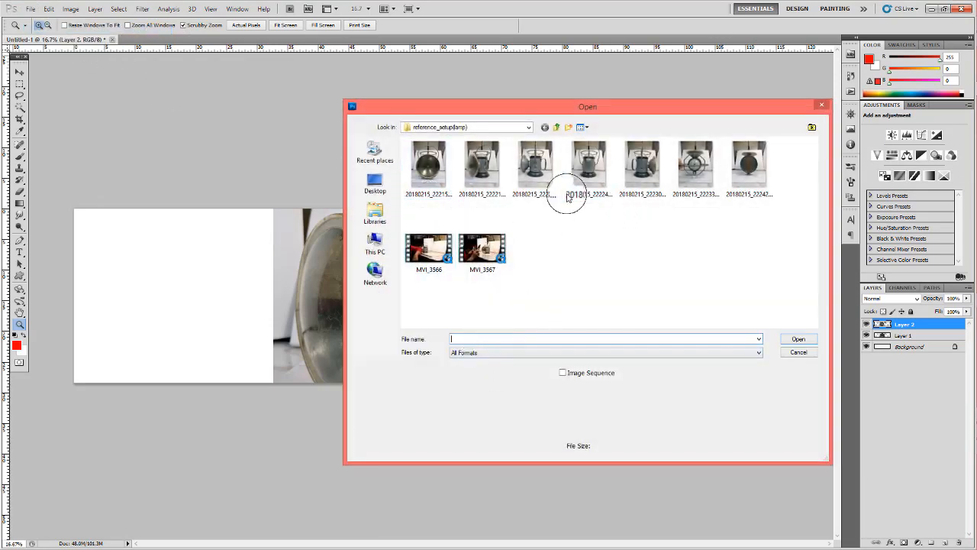
left_click(538, 172)
left_click(763, 200, "shift")
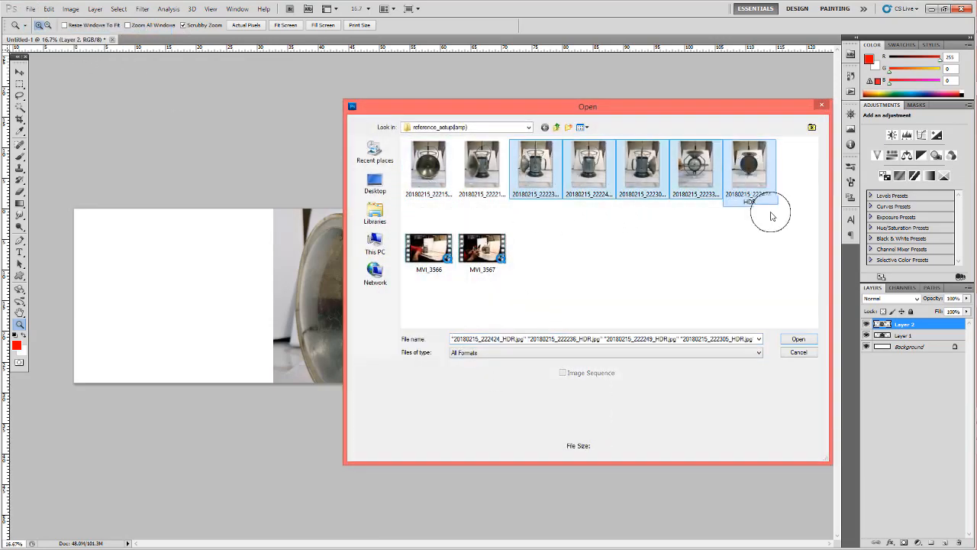
left_click(798, 338)
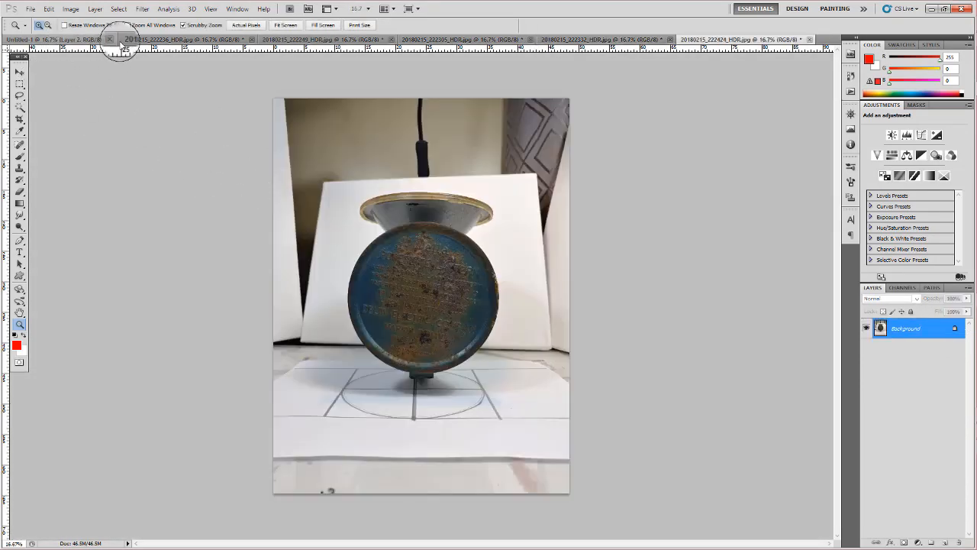
- Float the 20180215_222236_HDR.jpg photo in its own window and undo copying its layer onto the 20180215_222424_HDR.jpg photo
left_click_drag(148, 43, 664, 130)
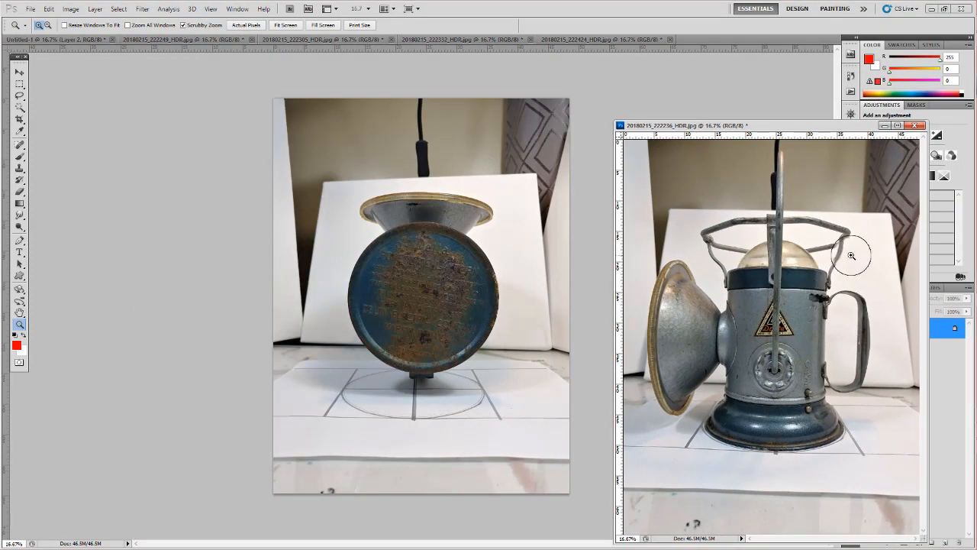
left_click_drag(741, 125, 680, 100)
left_click_drag(944, 319, 454, 321)
key("ctrl+z")
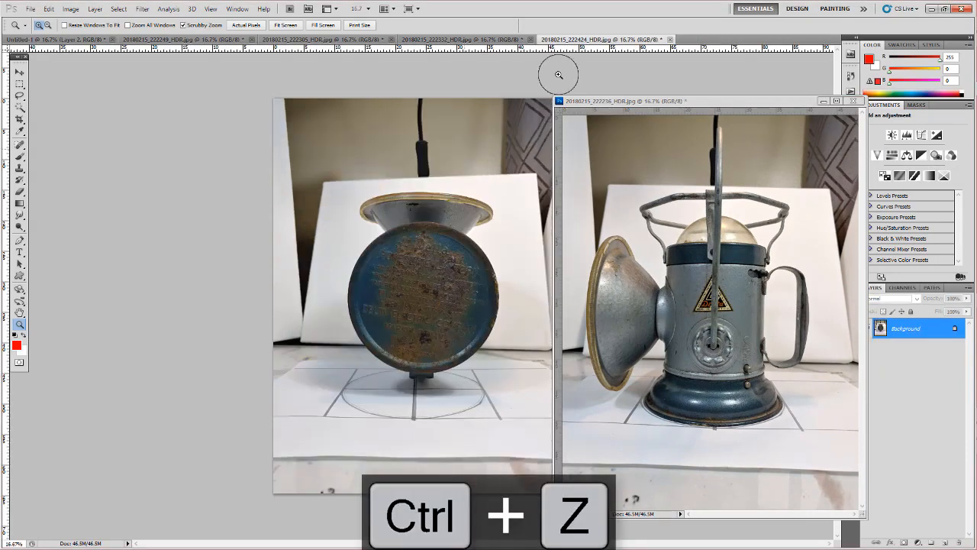
- In the Untitled-1 document, rename Layer 1 as front and Layer 2 as 3q
left_click(83, 39)
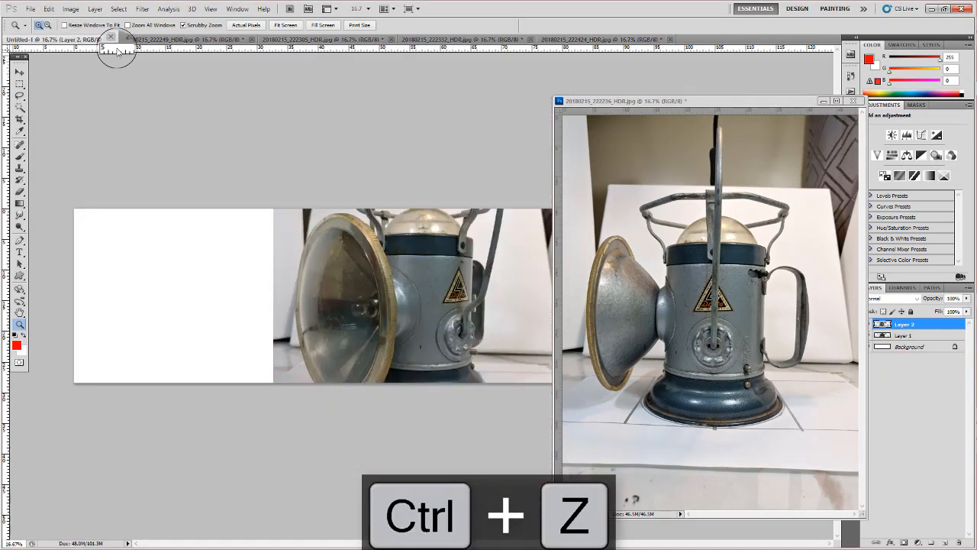
double_click(906, 335)
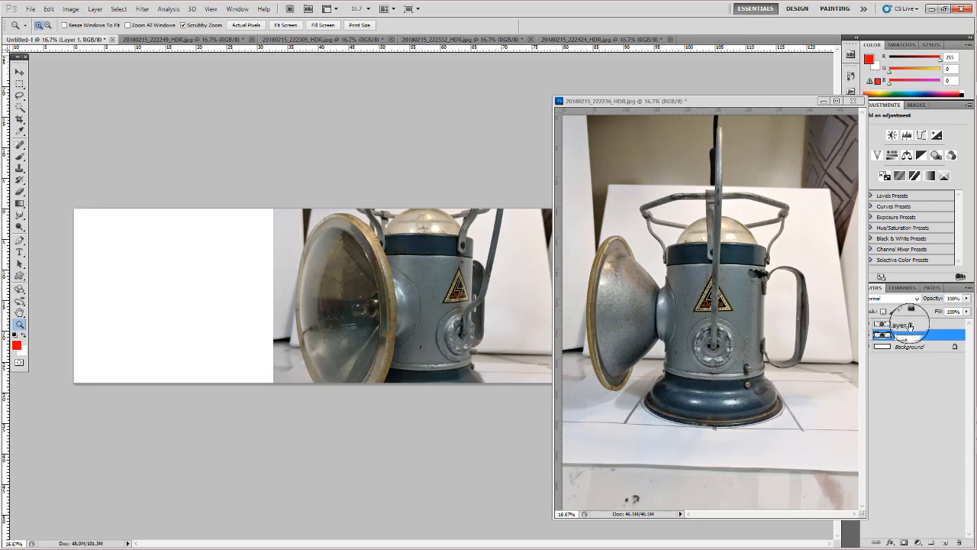
double_click(904, 325)
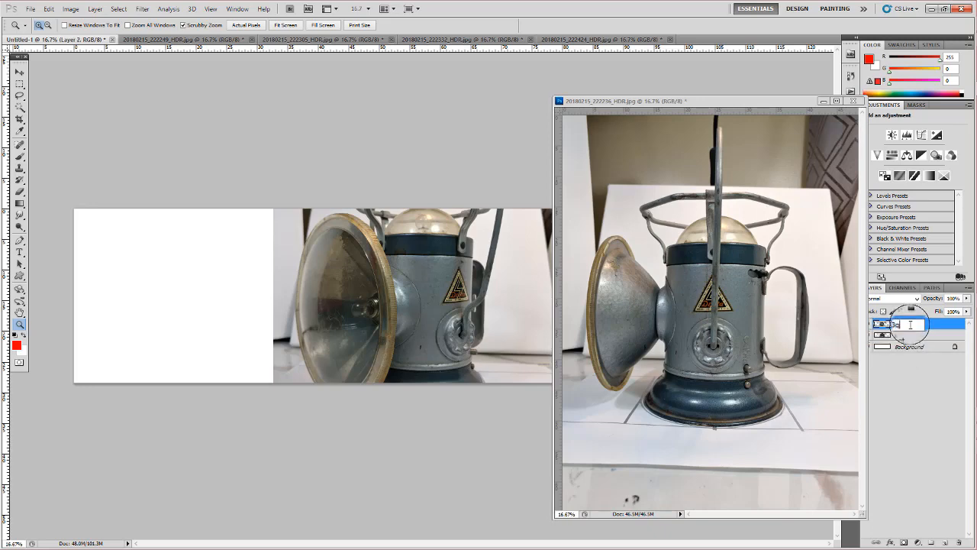
type("3q")
key("Return")
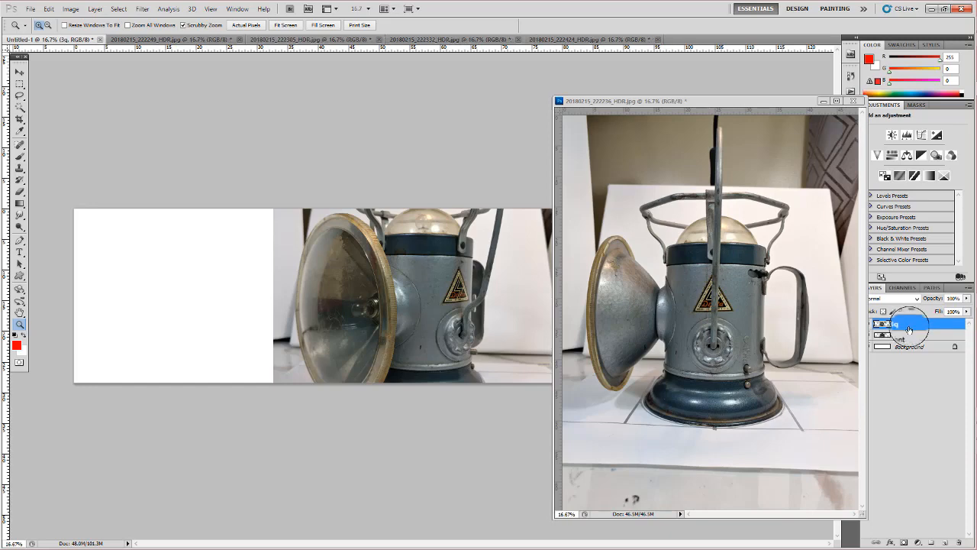
- Copy the 20180215_222236_HDR.jpg photo's Background layer into Untitled-1, name the new layer RT_Side, and close the photo
left_click(731, 103)
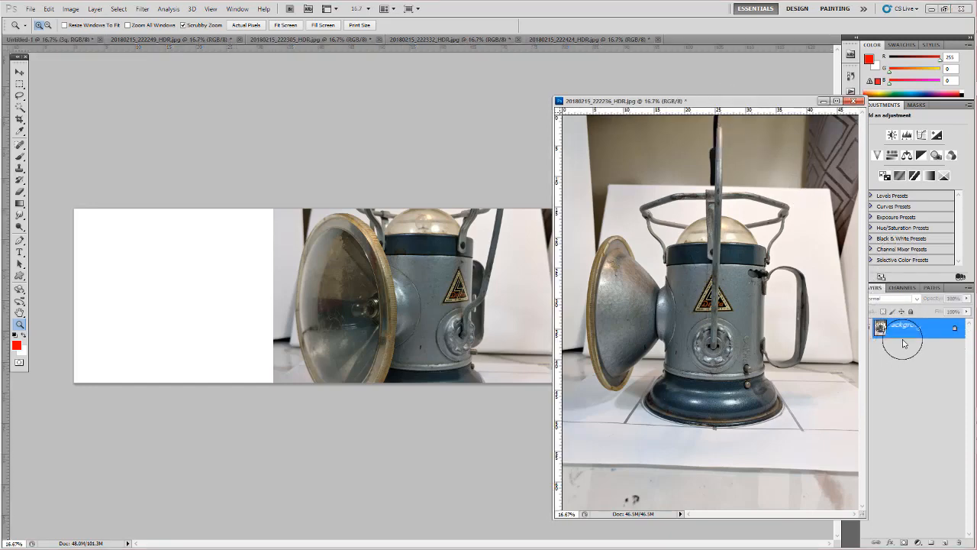
left_click_drag(904, 329, 536, 274)
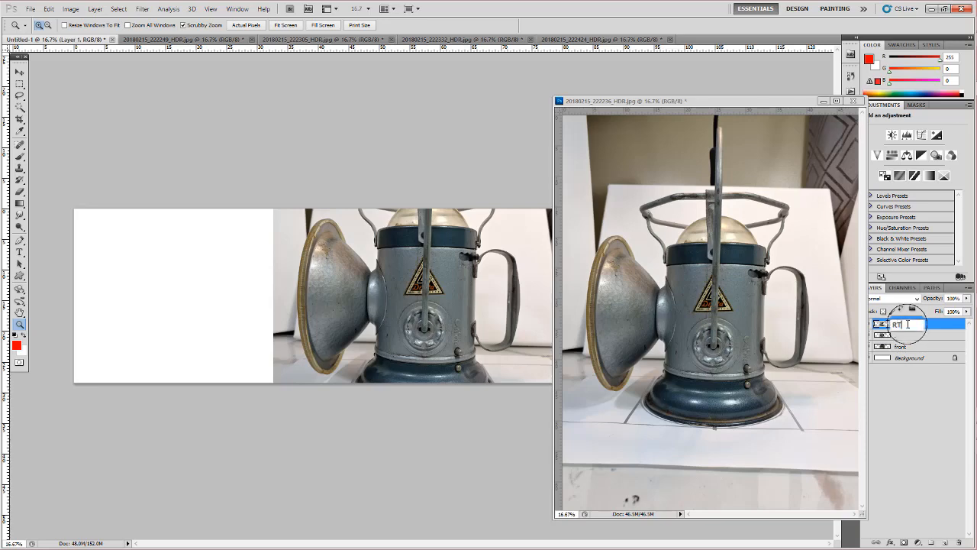
type("ide")
key("Return")
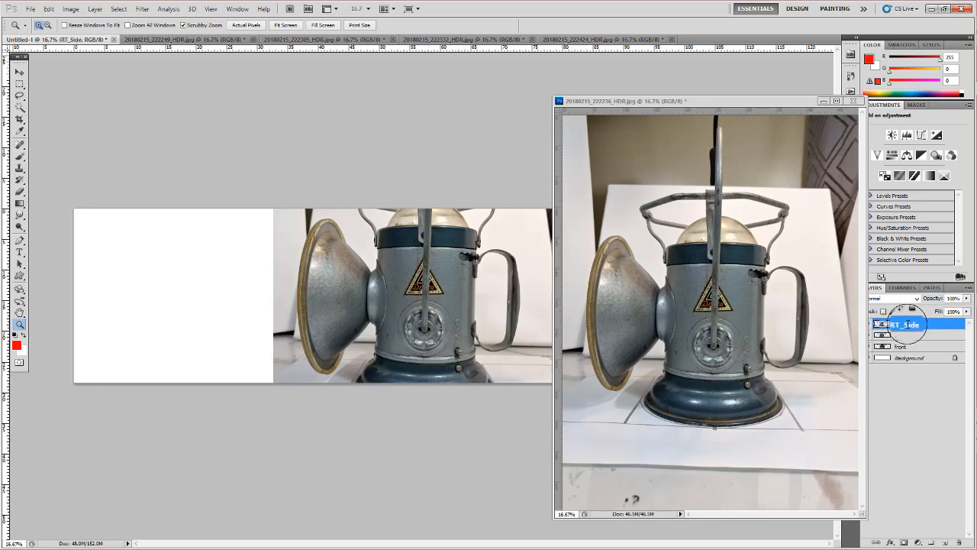
left_click(853, 101)
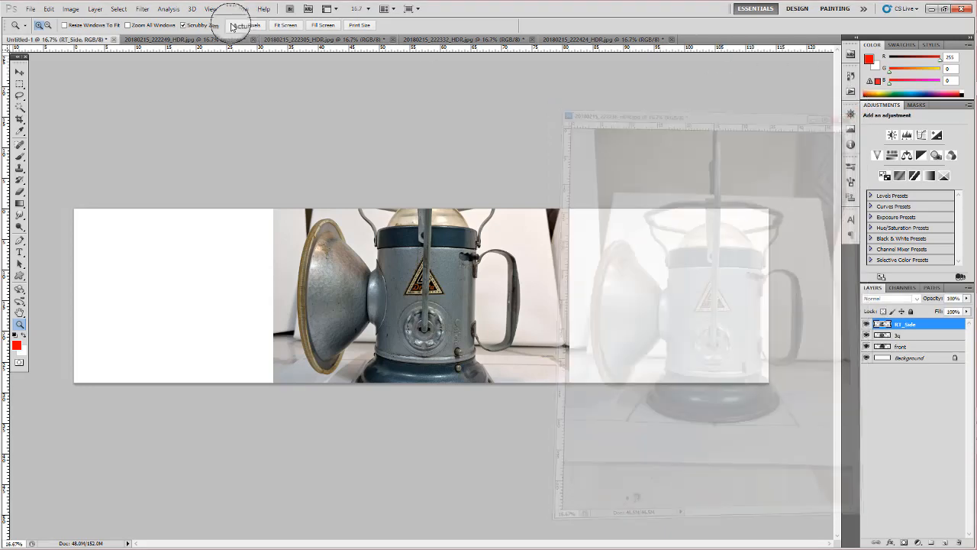
- Float the 20180215_222249_HDR.jpg photo, copy it into Untitled-1 as a layer named Back, and close the photo
left_click(163, 39)
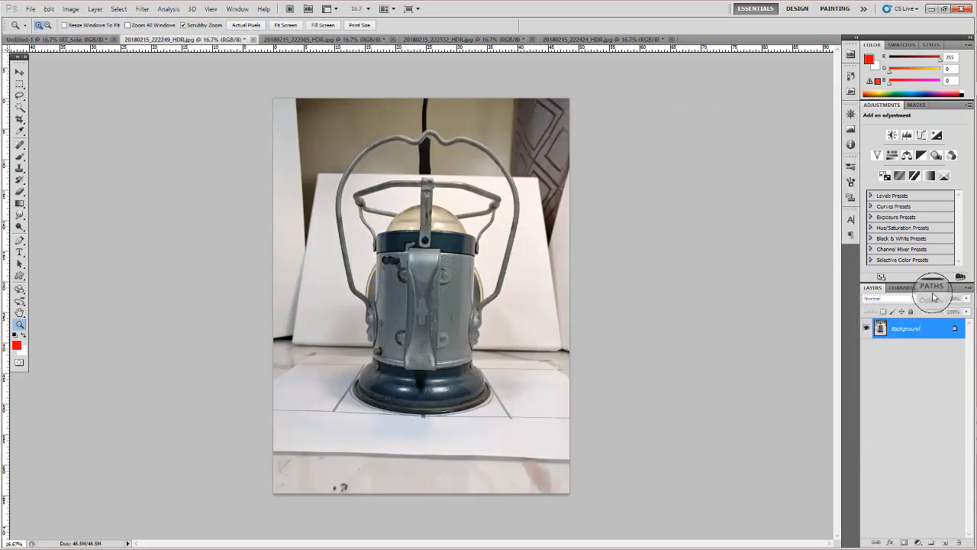
left_click(81, 39)
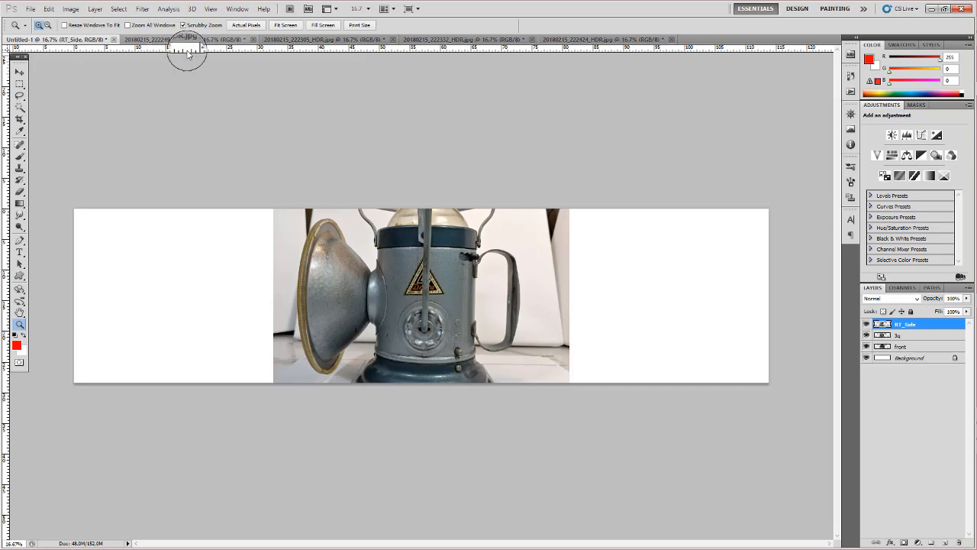
left_click_drag(186, 42, 691, 107)
left_click_drag(790, 325, 442, 322)
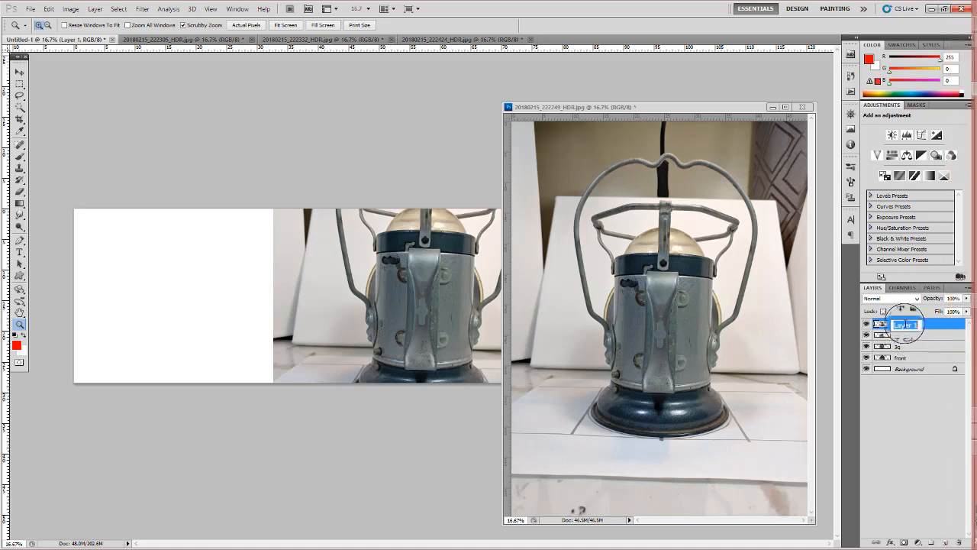
double_click(905, 324)
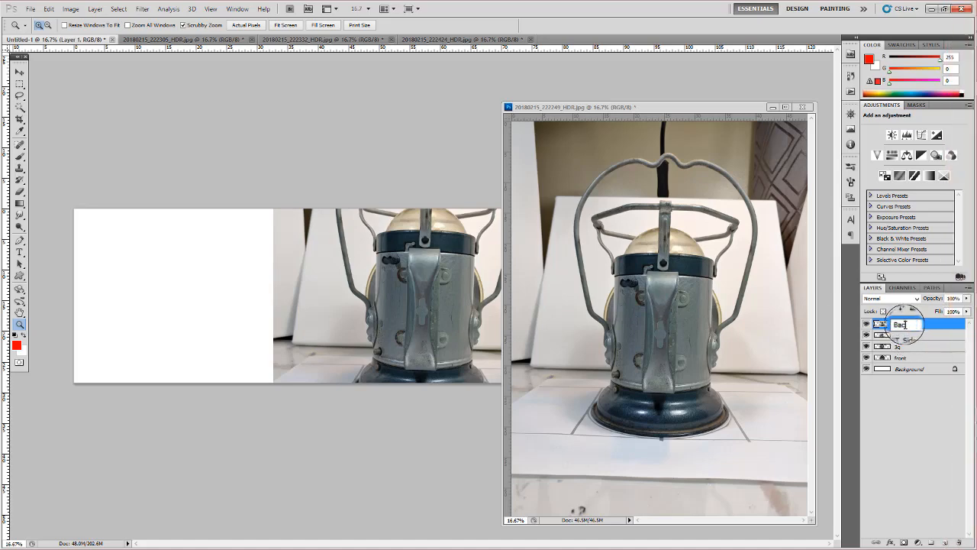
key("Return")
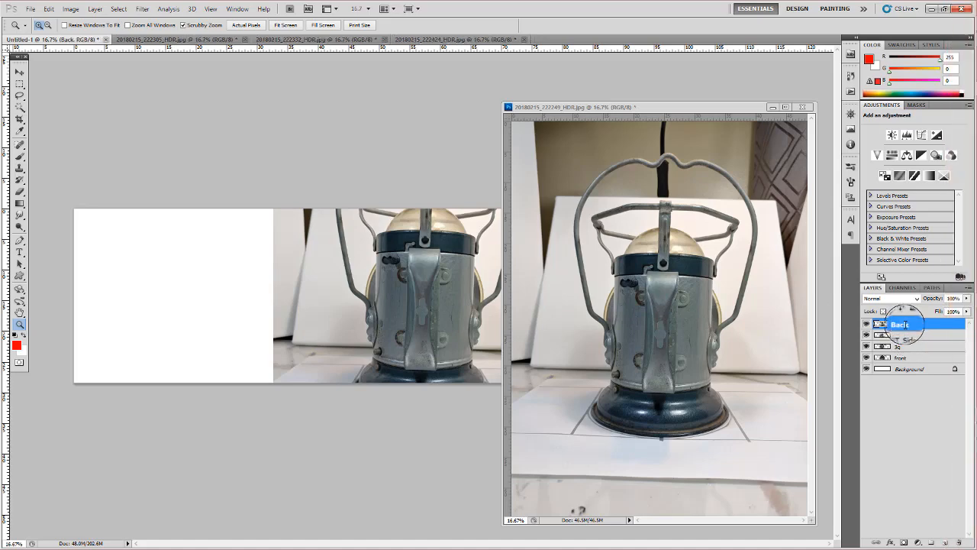
left_click(802, 104)
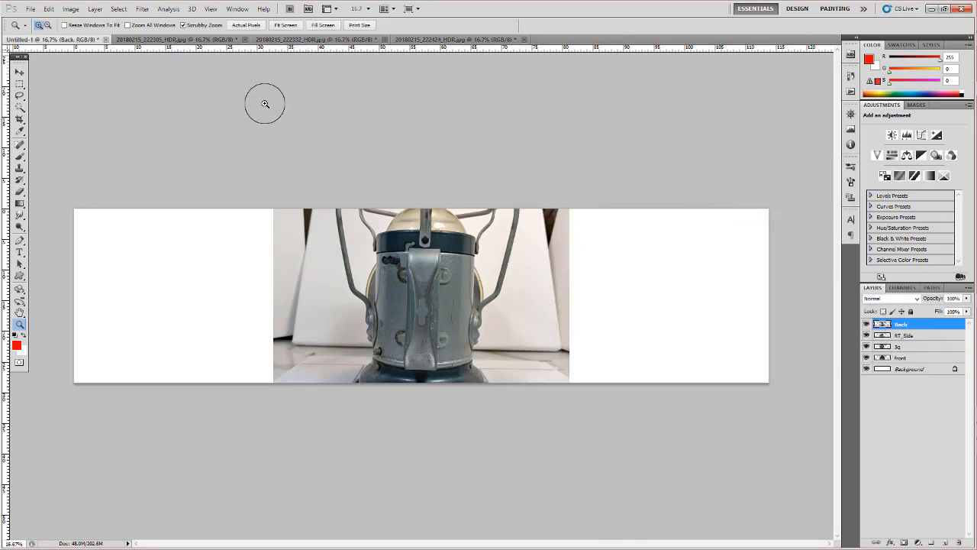
- Float the 20180215_222305_HDR.jpg photo, copy it into Untitled-1 as a layer named LFT_Side, and close the photo
left_click_drag(168, 40, 577, 131)
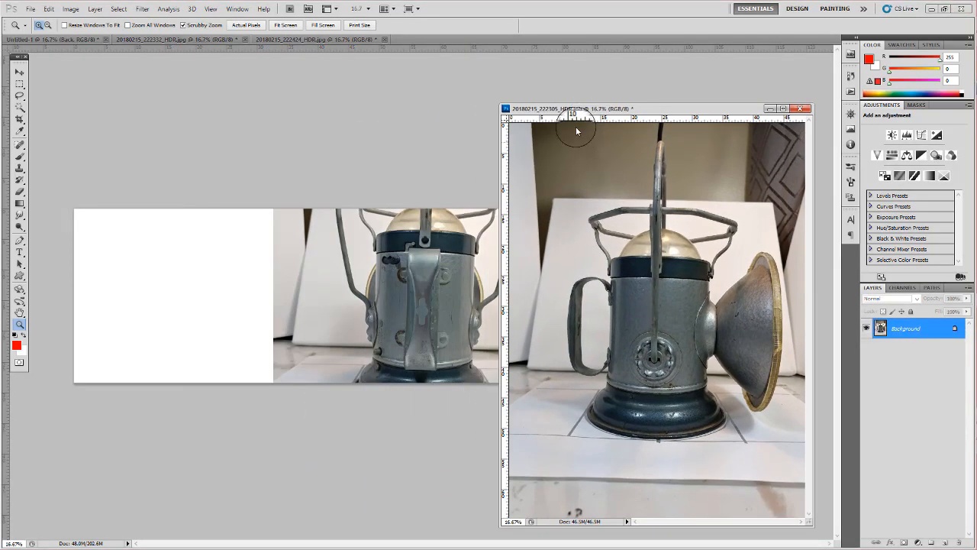
left_click(918, 333)
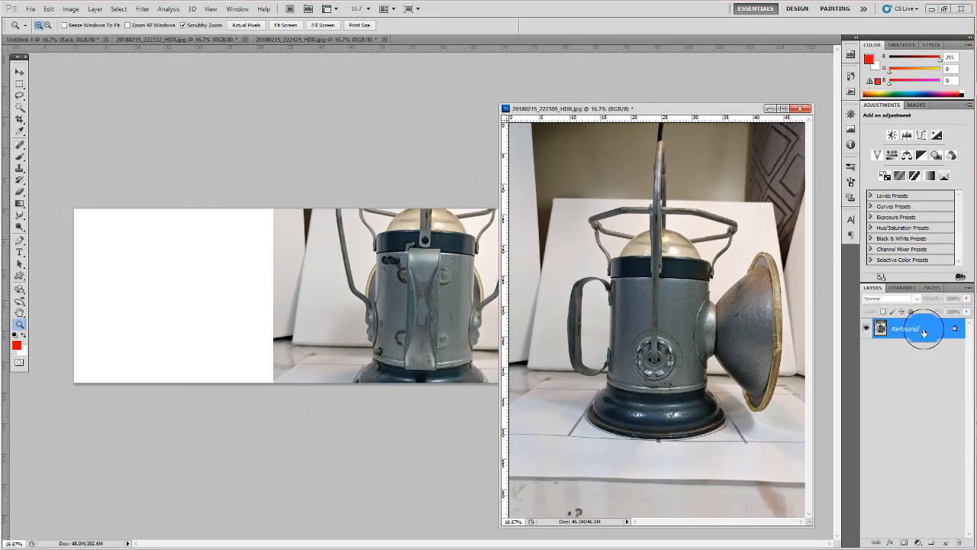
left_click_drag(924, 332, 371, 267)
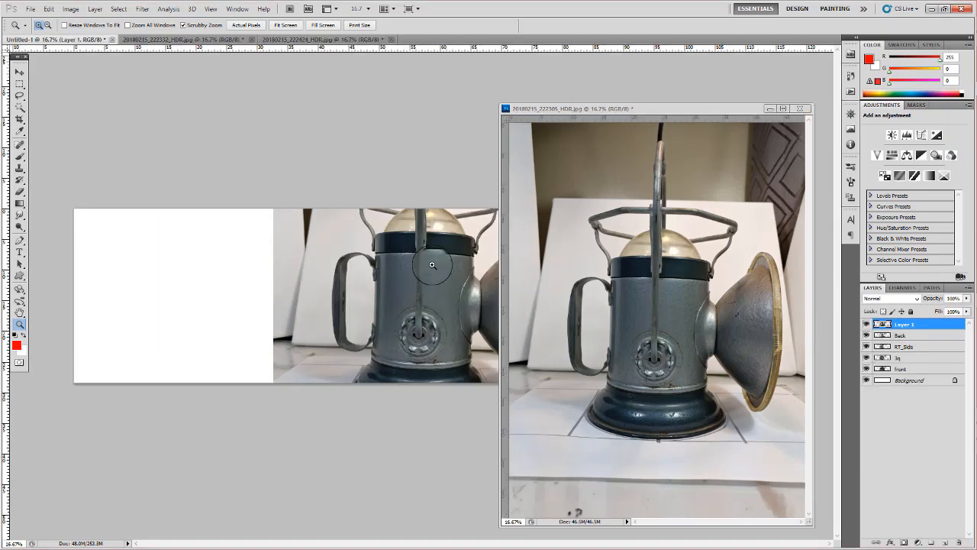
left_click(806, 110)
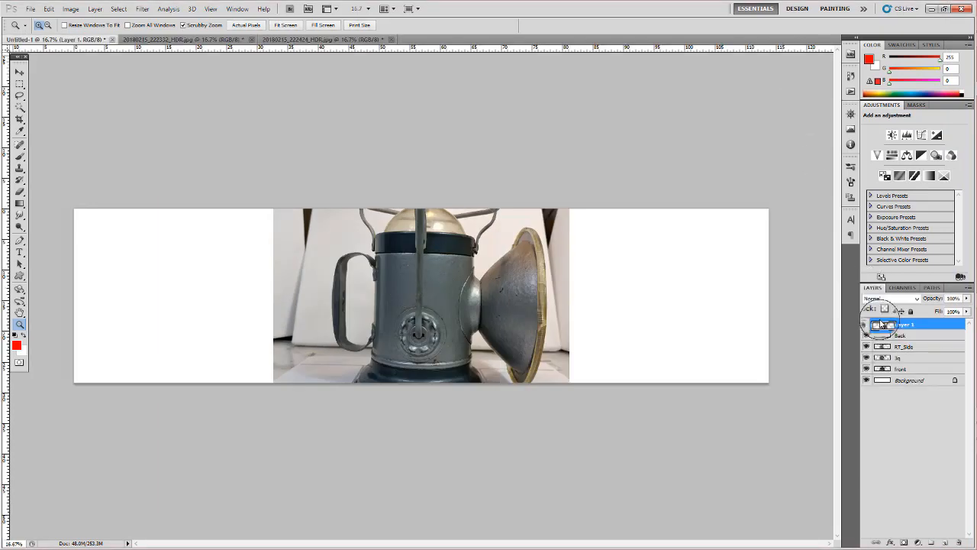
double_click(908, 325)
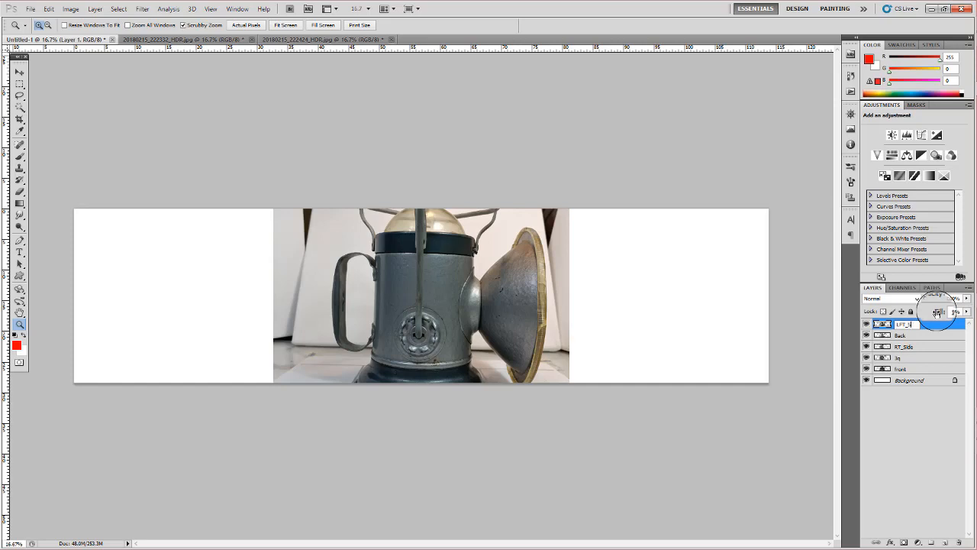
key("Return")
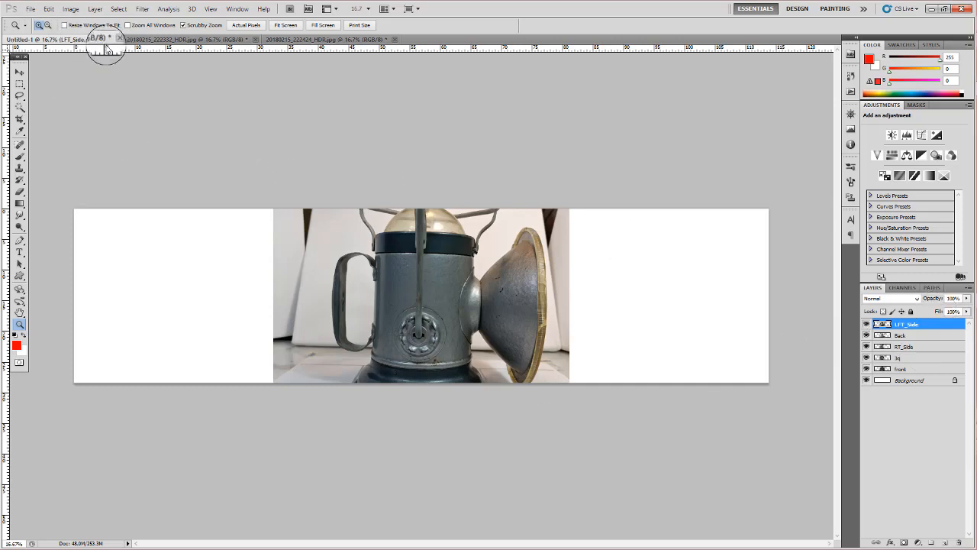
- Float the 20180215_222332_HDR.jpg photo, copy its Background layer into Untitled-1, and close the photo
left_click(193, 40)
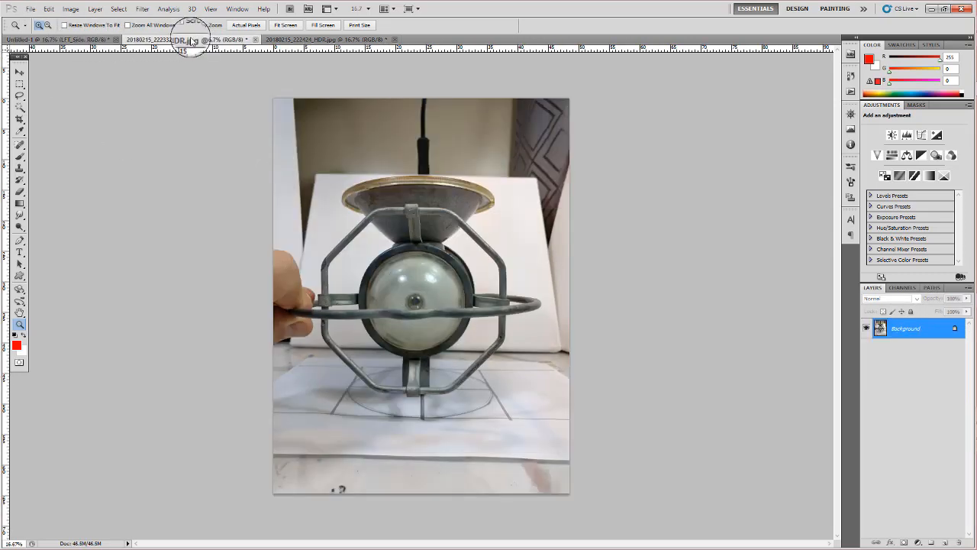
left_click_drag(197, 38, 607, 80)
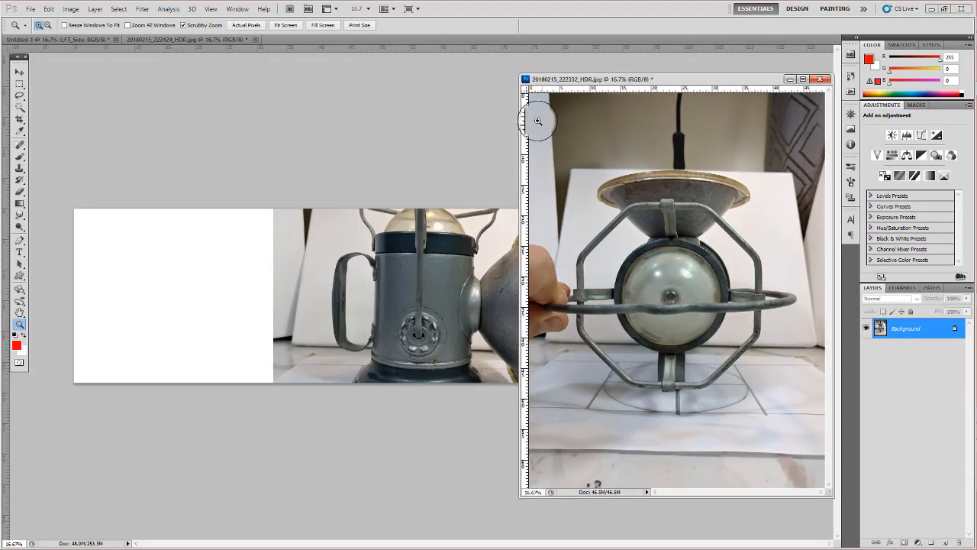
left_click(944, 332)
left_click_drag(944, 332, 397, 276)
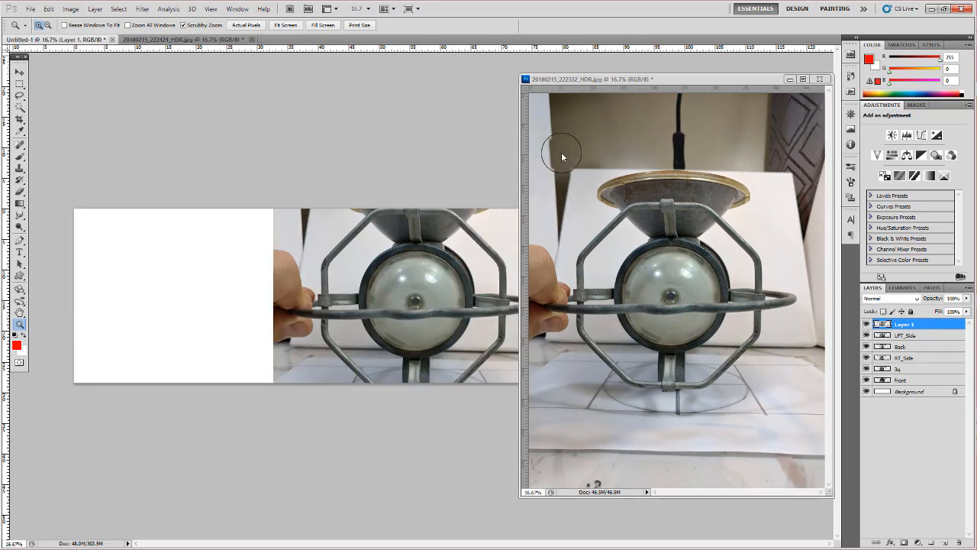
left_click(820, 79)
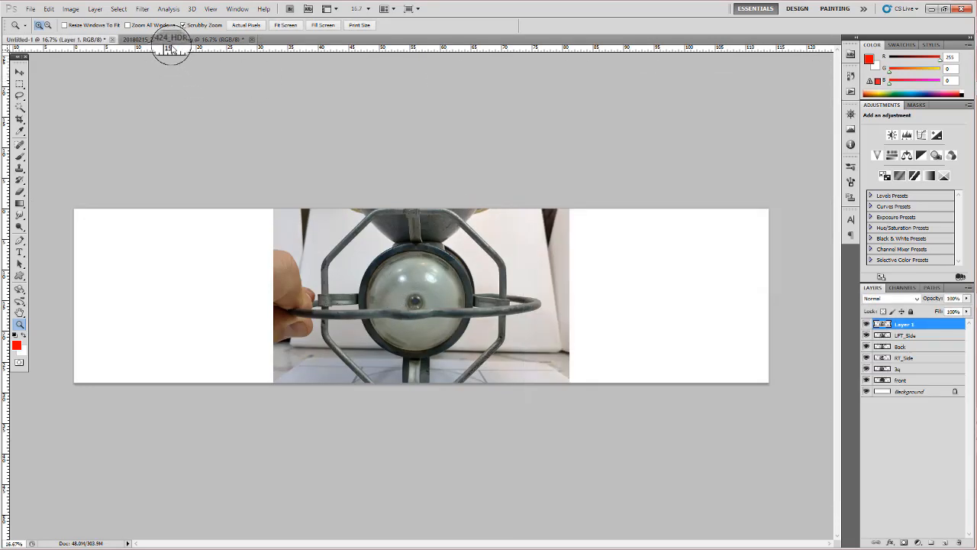
- Float the 20180215_222424_HDR.jpg photo clear of the canvas centre and copy its Background layer into Untitled-1
left_click_drag(196, 42, 331, 124)
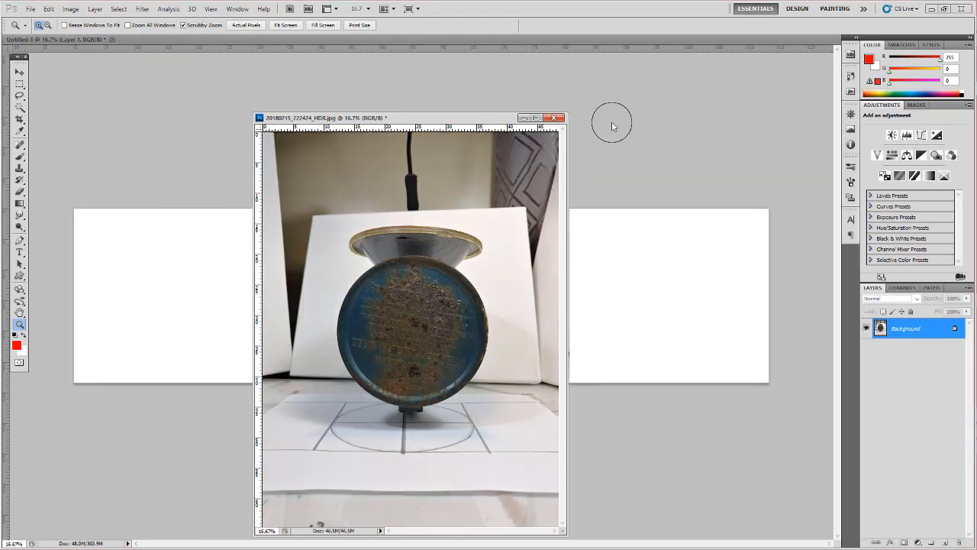
left_click_drag(466, 118, 705, 86)
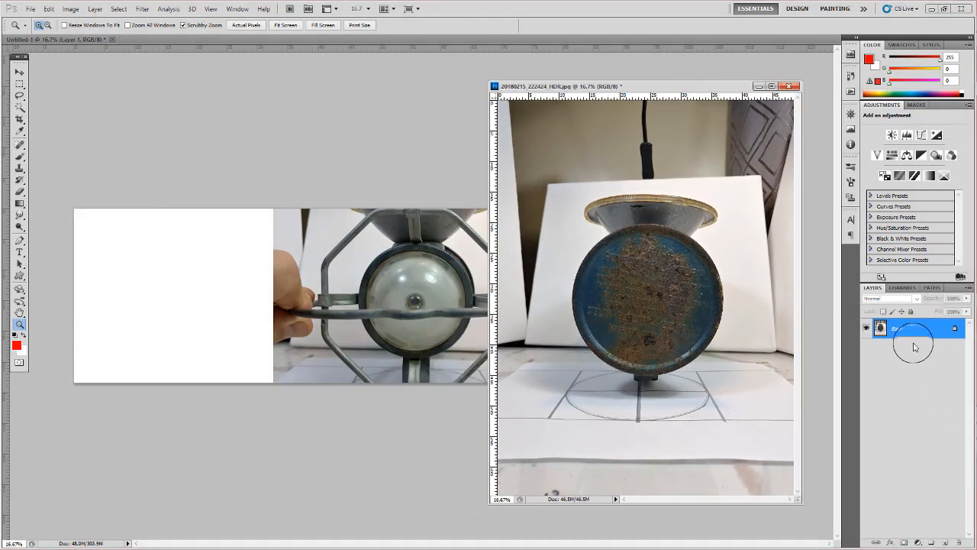
left_click_drag(926, 330, 344, 314)
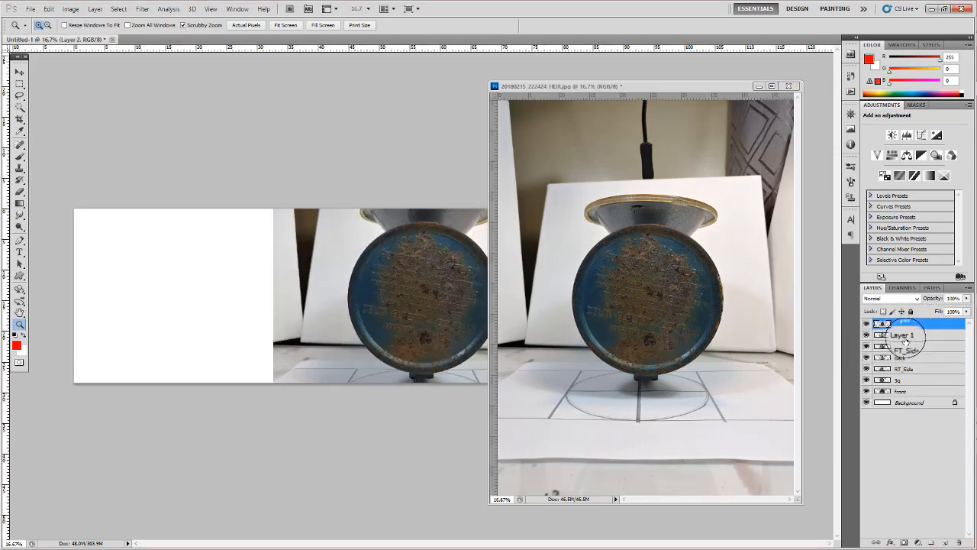
- Rename Layer 1 as Top and Layer 2 as Bottom in Untitled-1, and close the remaining photo window
double_click(906, 335)
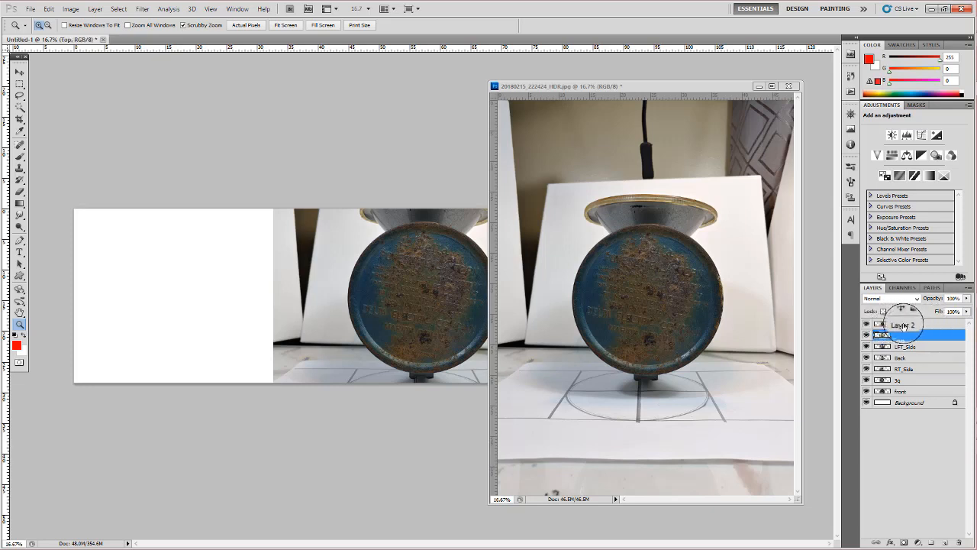
double_click(904, 325)
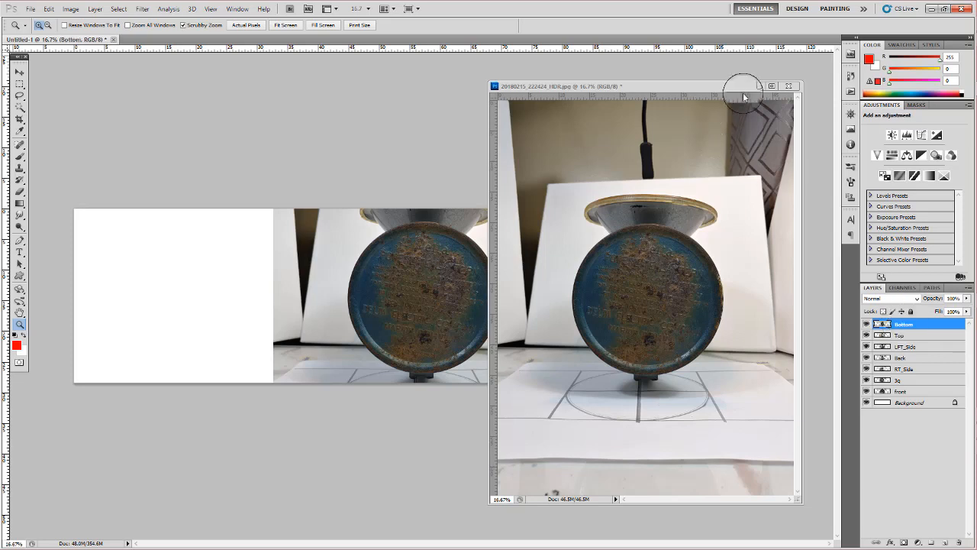
left_click(789, 86)
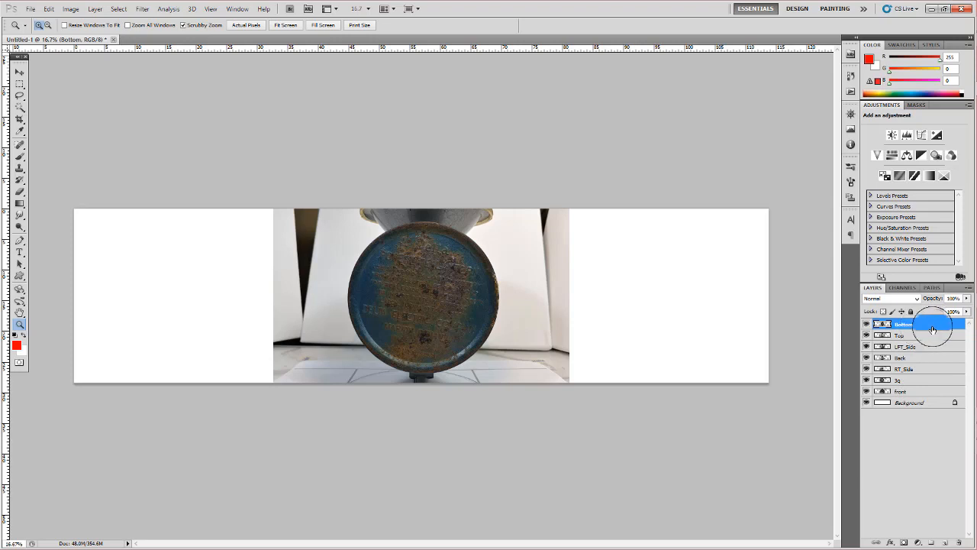
- Select all the photo layers from Bottom down to front, try scaling them down together without constrained proportions, and undo it
left_click(924, 392, "shift")
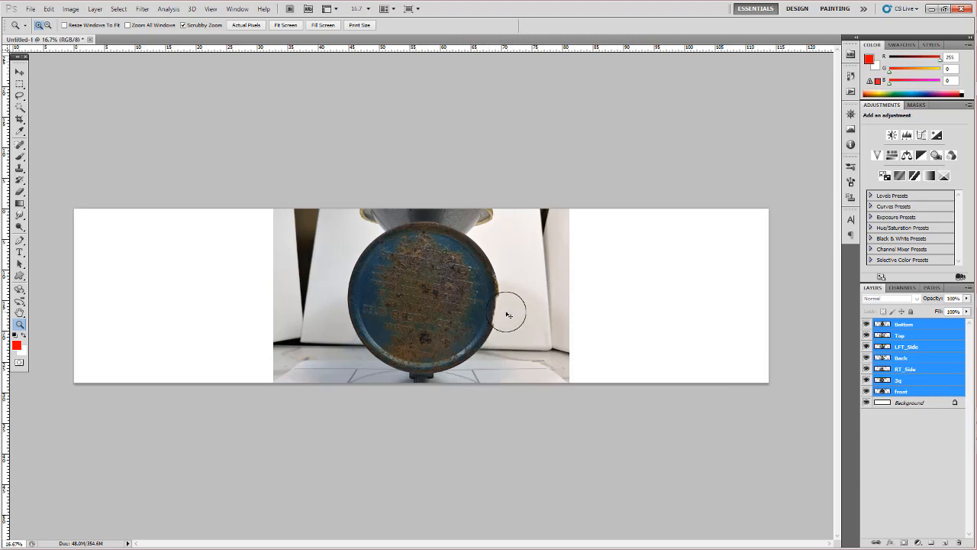
key("ctrl+t")
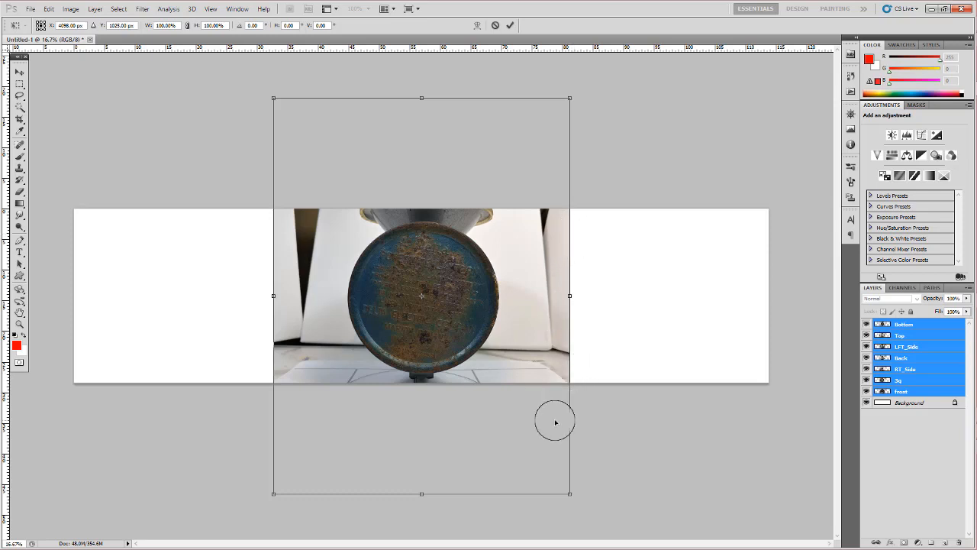
key("ctrl+h")
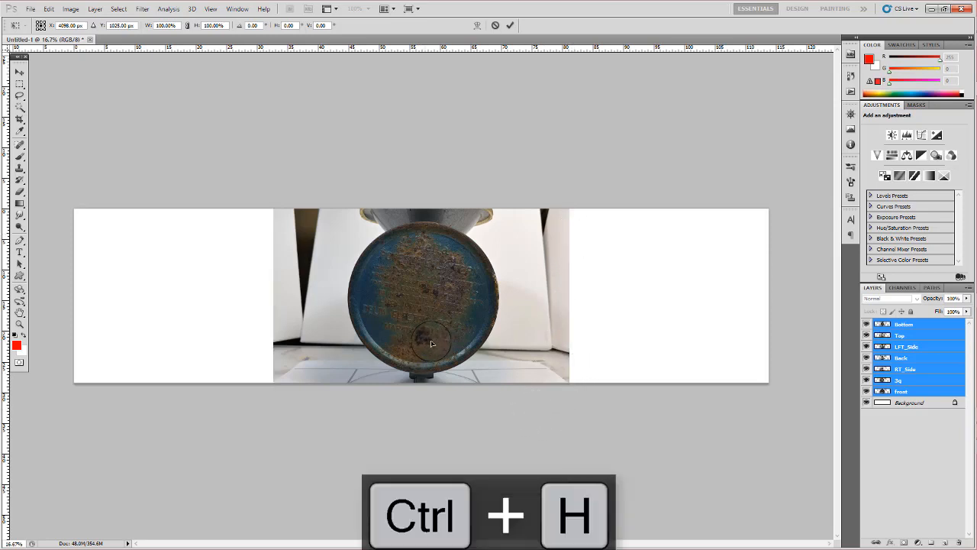
key("ctrl+h")
key("ctrl+h")
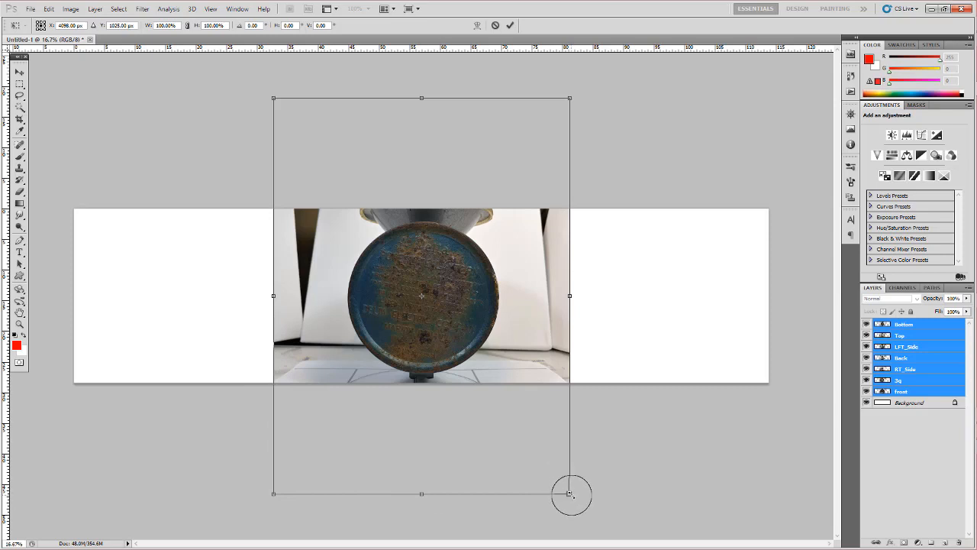
left_click_drag(570, 493, 506, 444)
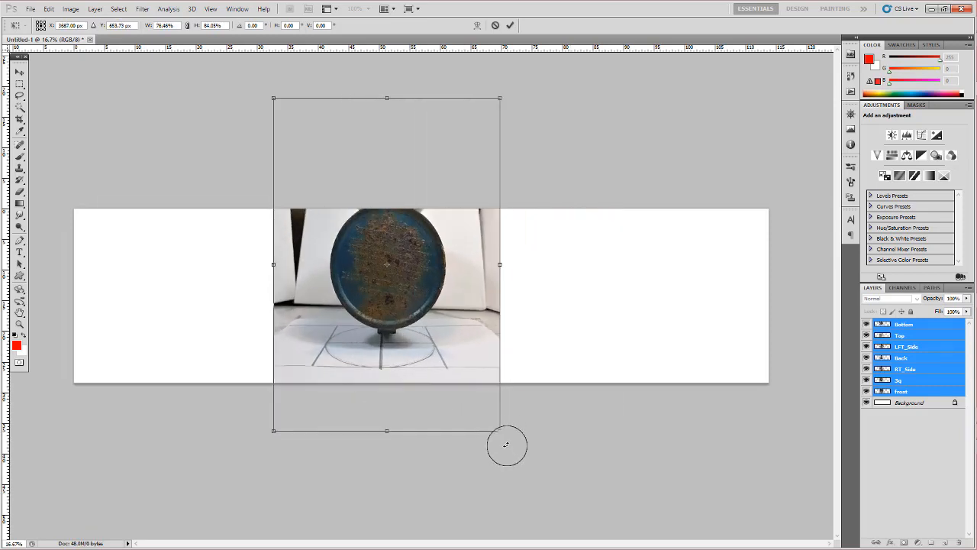
key("ctrl+z")
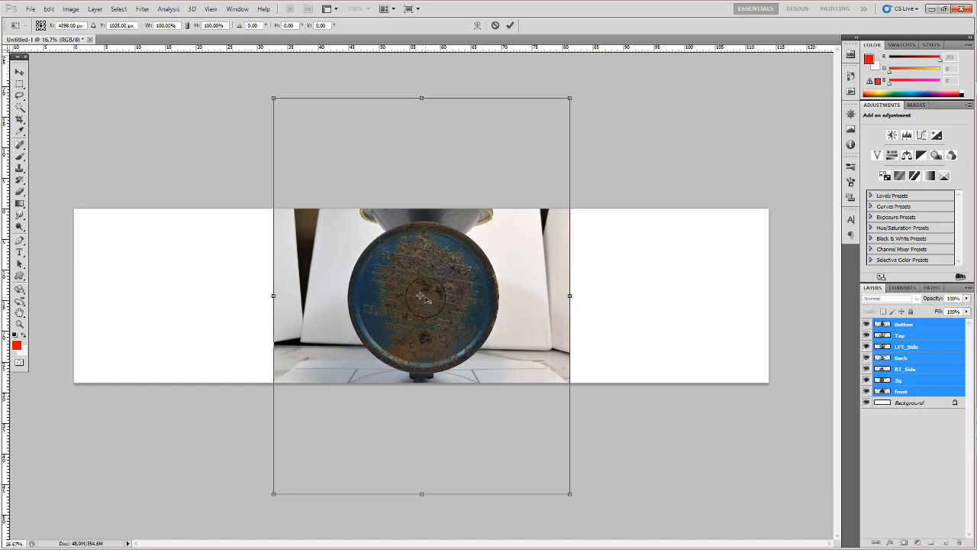
- Scale the selected photo layers proportionally about their centre to roughly 56%, apply the transform, and undo it
left_click(188, 26)
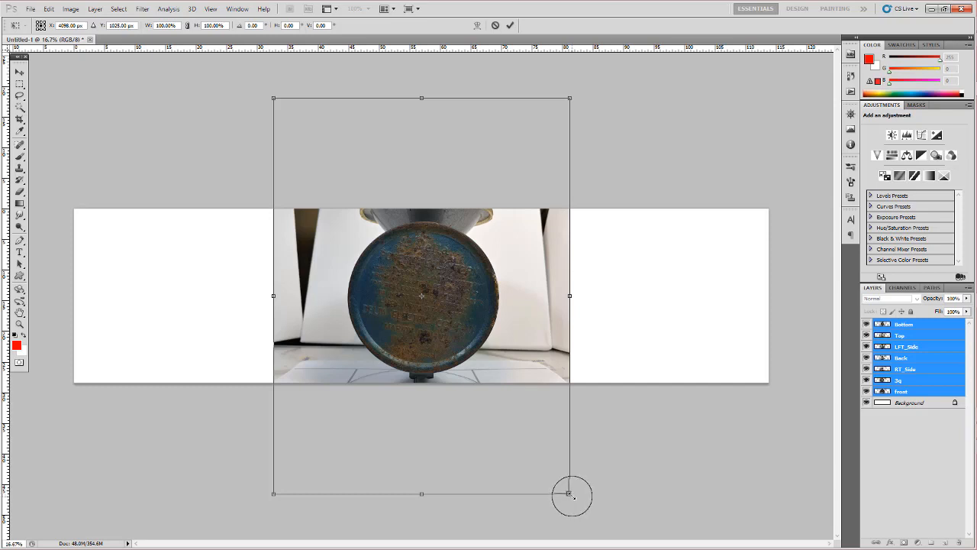
left_click_drag(567, 489, 482, 398)
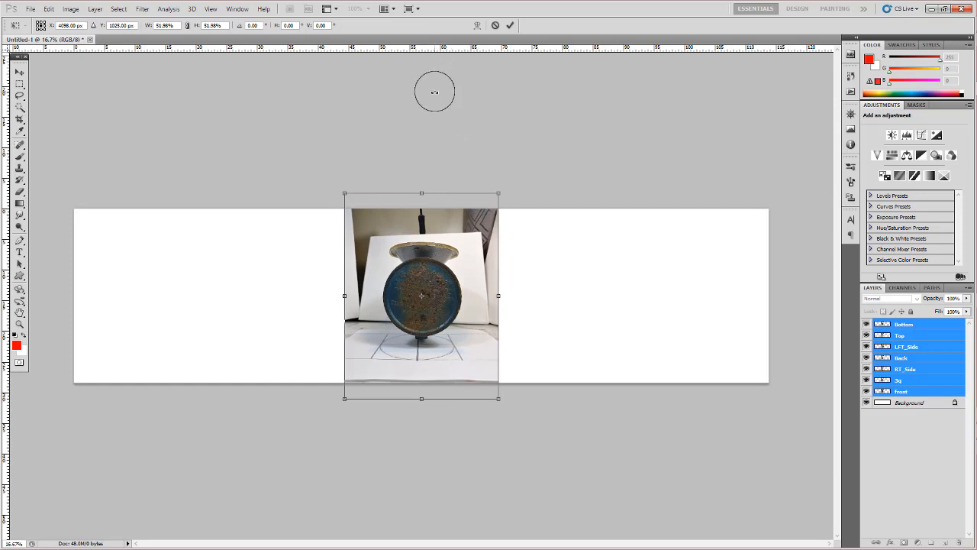
left_click_drag(497, 400, 510, 406)
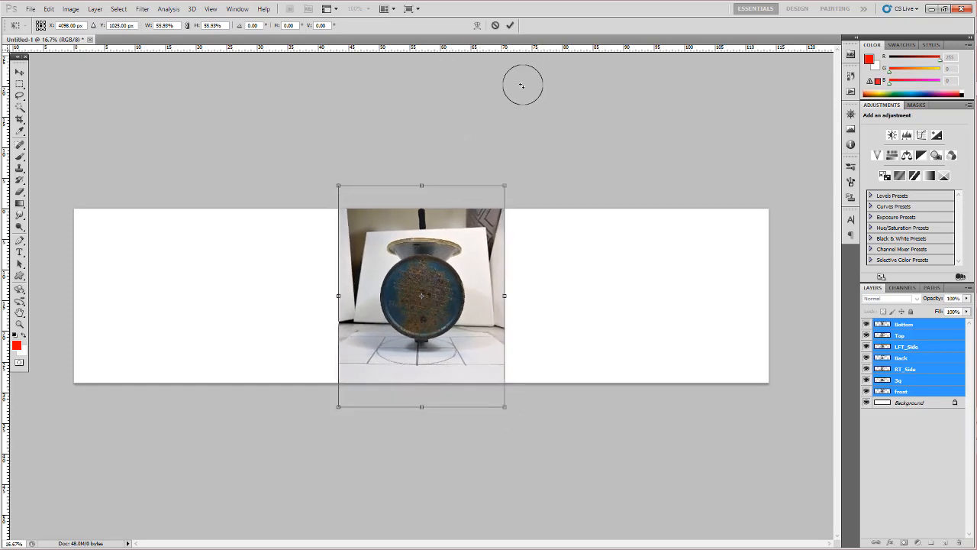
left_click(513, 26)
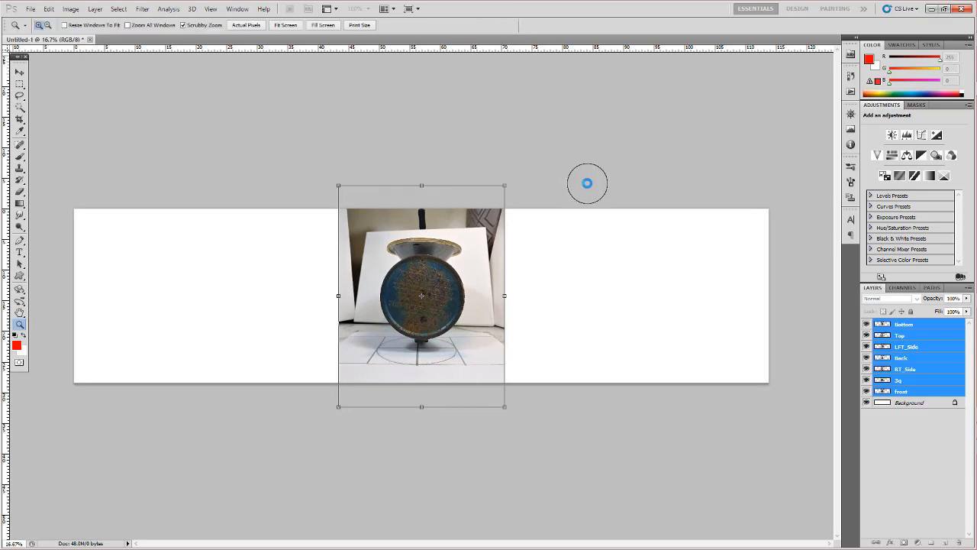
key("ctrl+z")
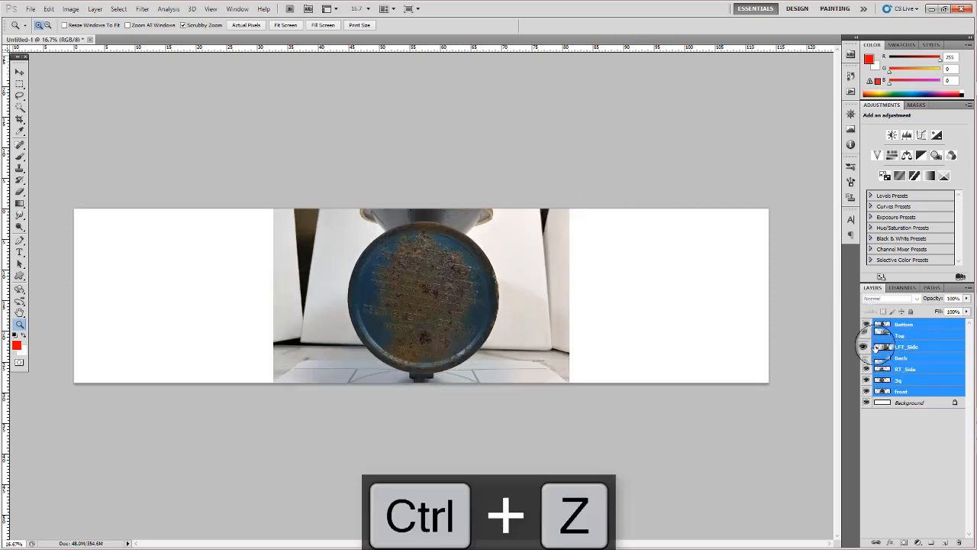
- Hide the Bottom and Top layers, move LFT_Side to the top of the layer stack, and show Bottom and Top again
left_click(866, 324)
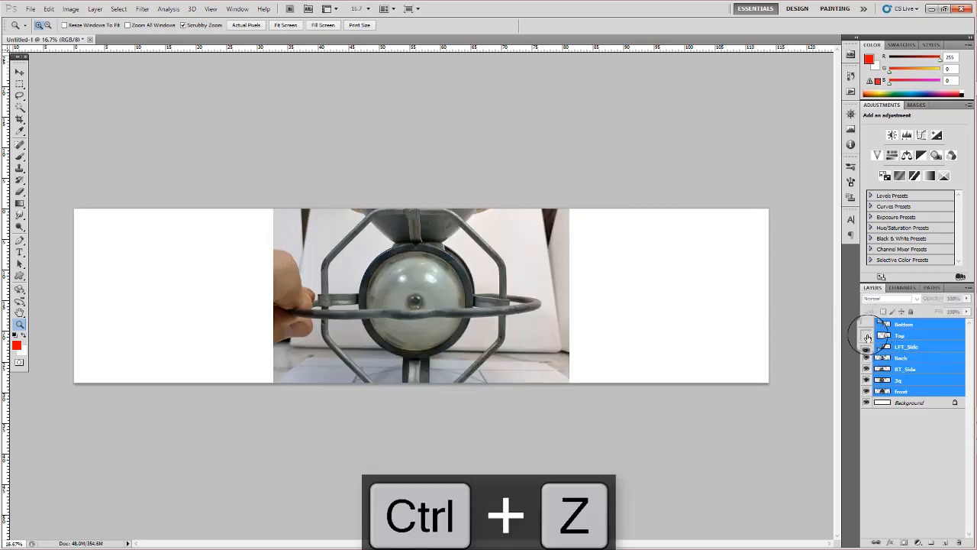
left_click(867, 336)
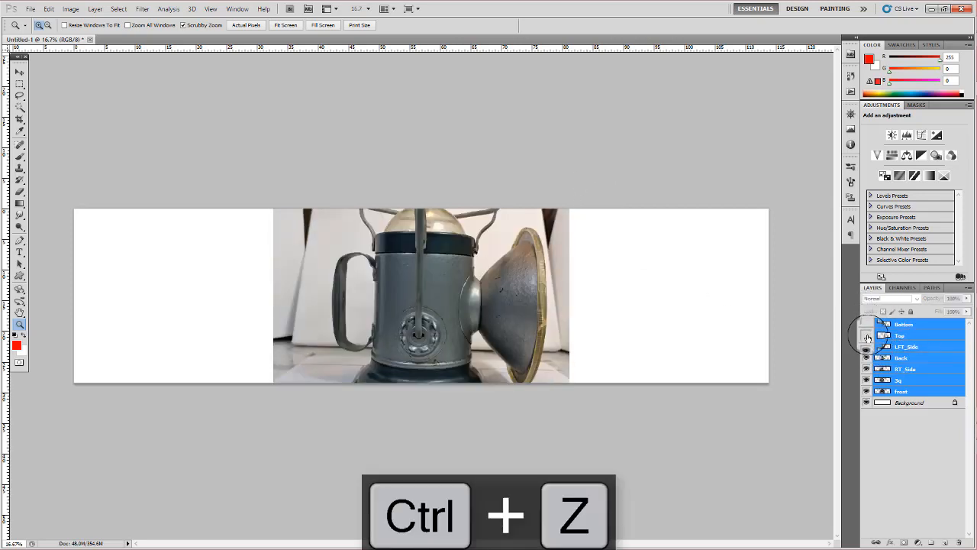
left_click(928, 348)
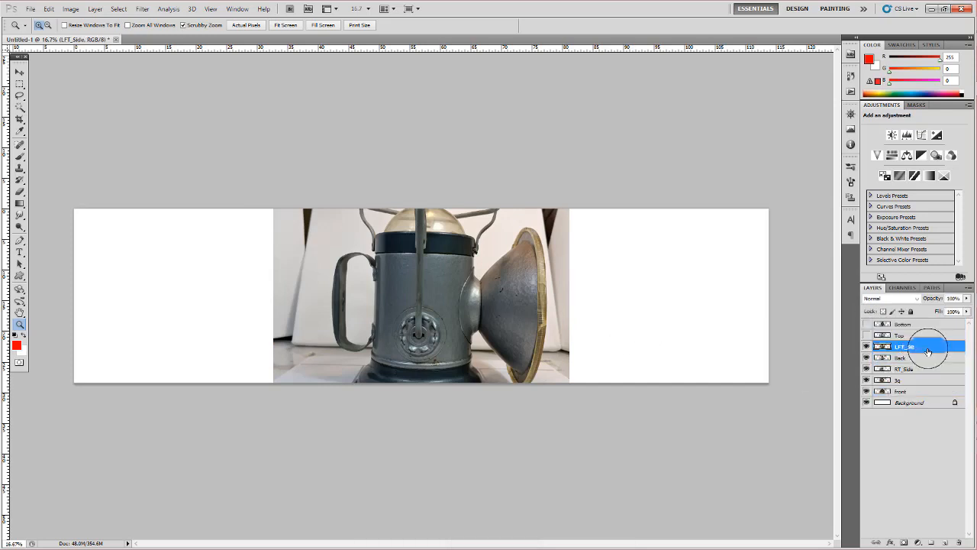
left_click_drag(927, 350, 928, 321)
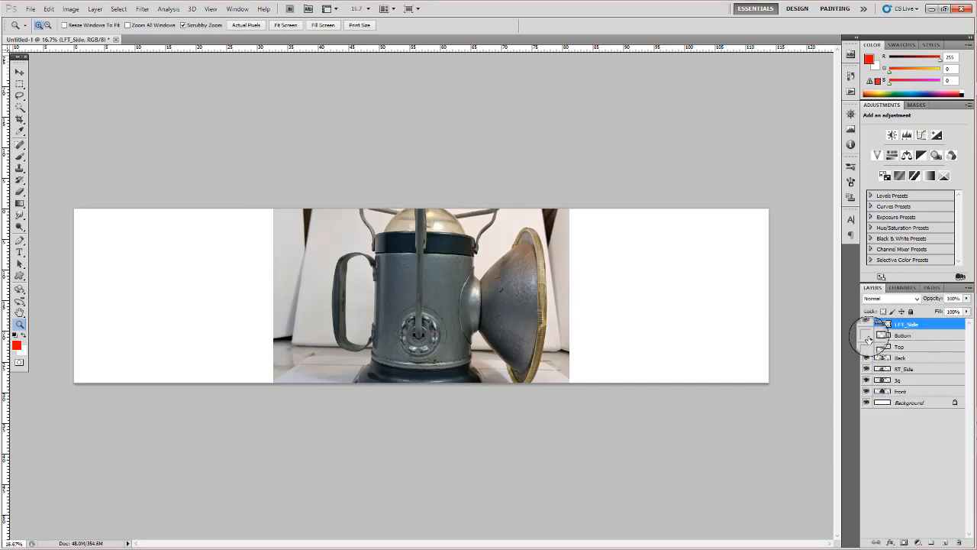
left_click(866, 347)
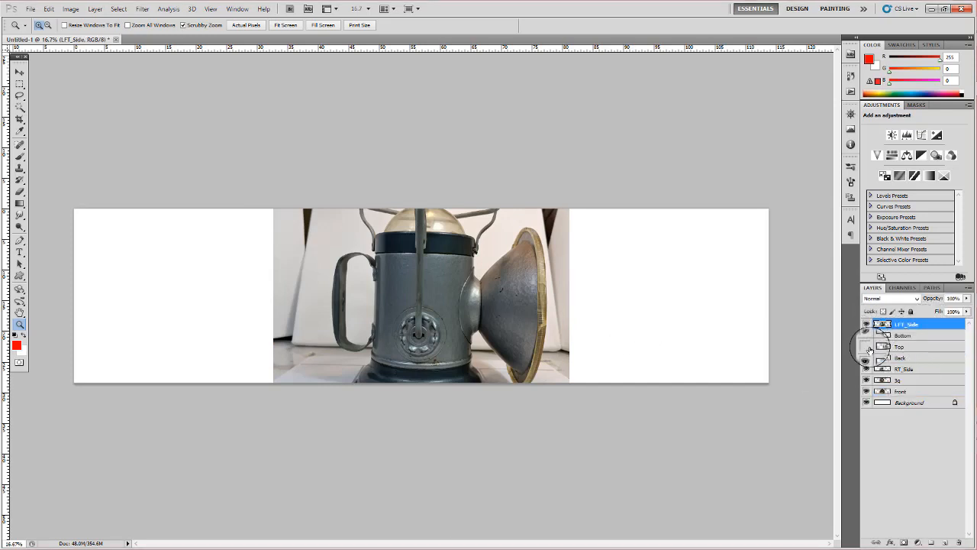
- Select all the photo layers from LFT_Side to front, scale them together proportionally to about 54%, and lower them to the canvas's top edge
left_click(930, 391, "shift")
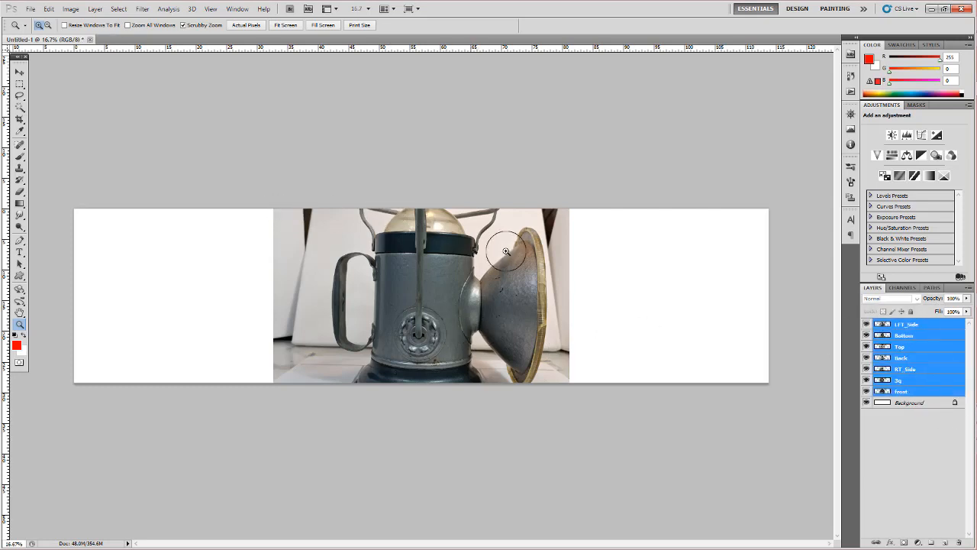
key("ctrl+t")
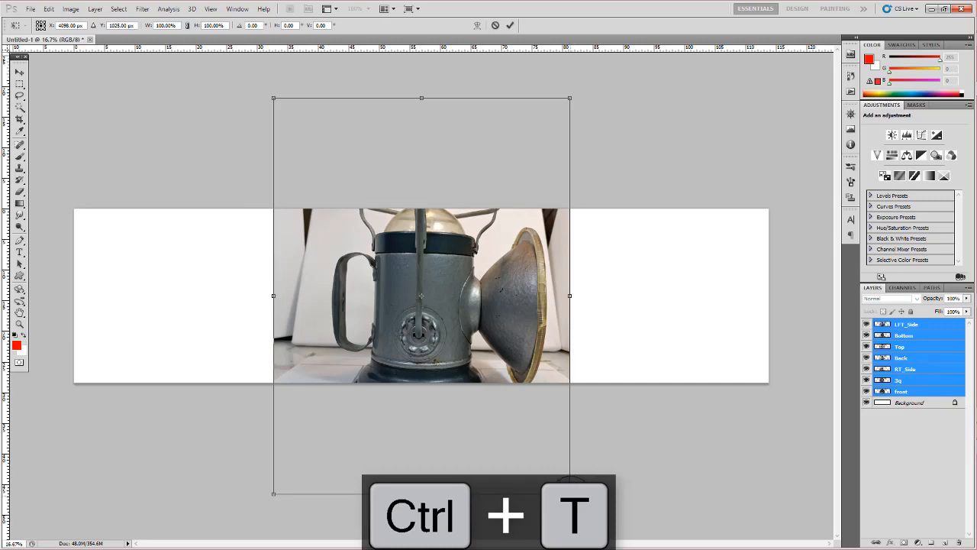
left_click_drag(569, 493, 501, 403)
left_click_drag(445, 322, 444, 335)
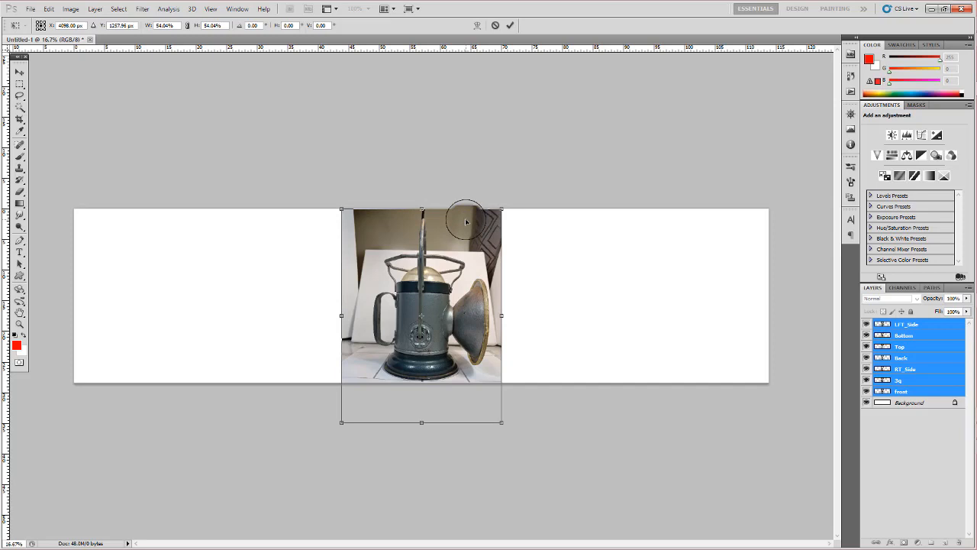
- Nudge the scaled photo layers up to a Y position of 1227.96 px and apply the transform
key("ctrl+Up")
key("ctrl+Up")
key("ctrl+Up")
key("ctrl+Up")
key("ctrl+Up")
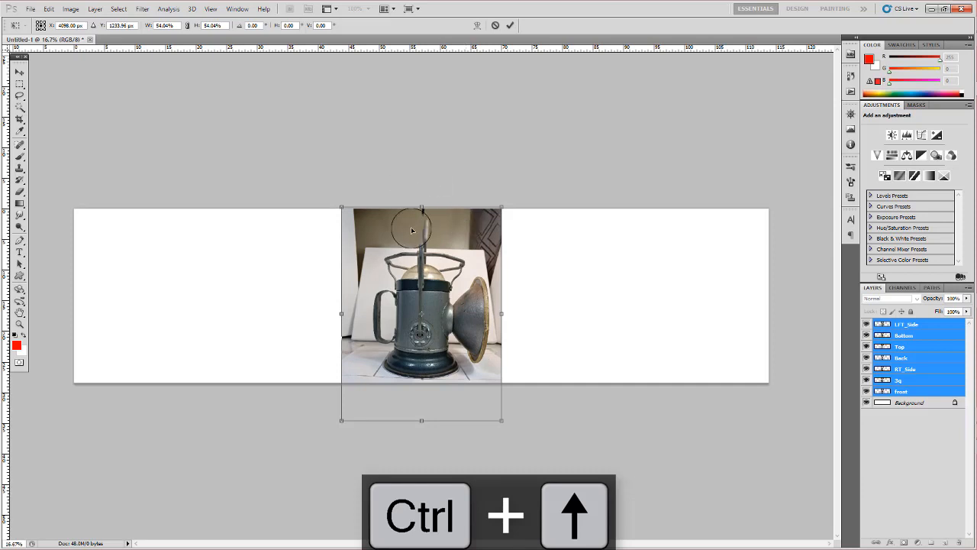
key("ctrl+Up")
key("ctrl+Up")
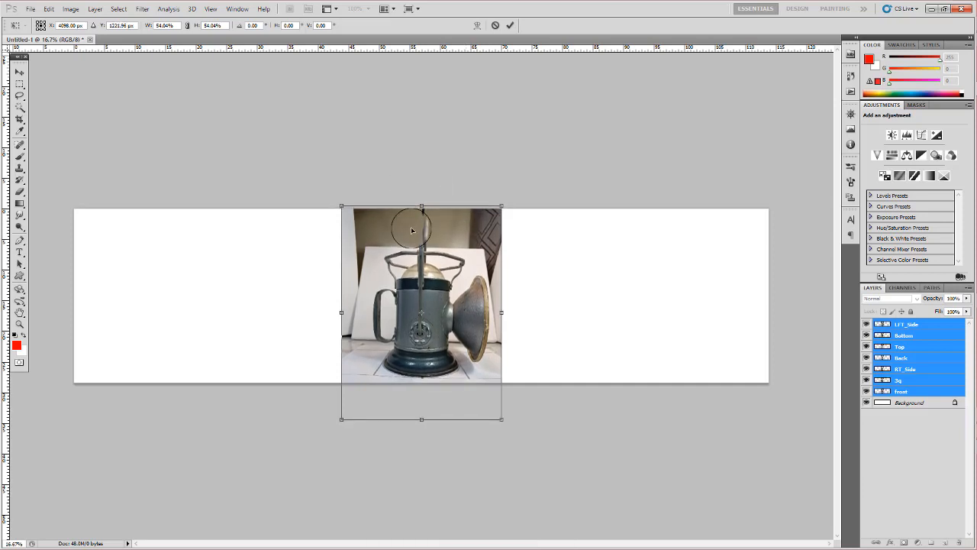
key("ctrl+Down")
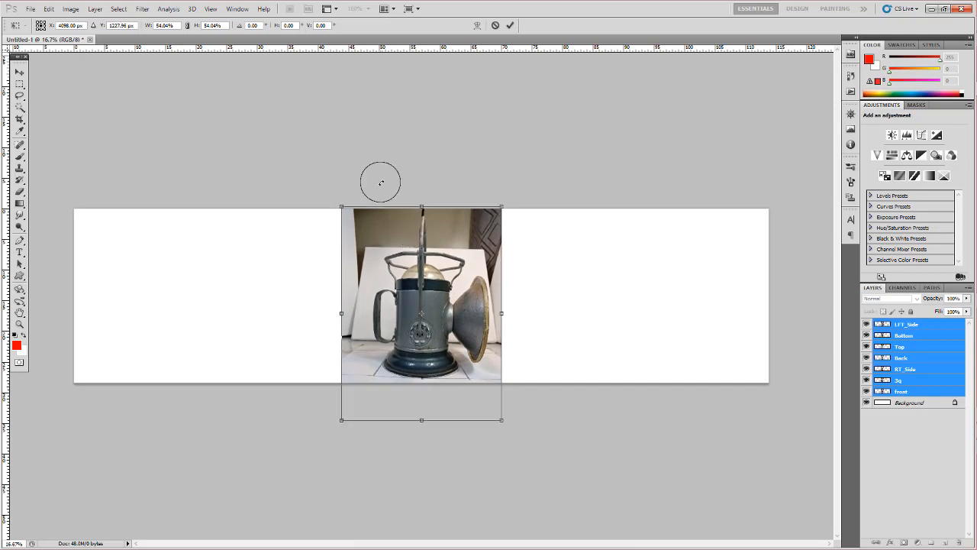
left_click(510, 27)
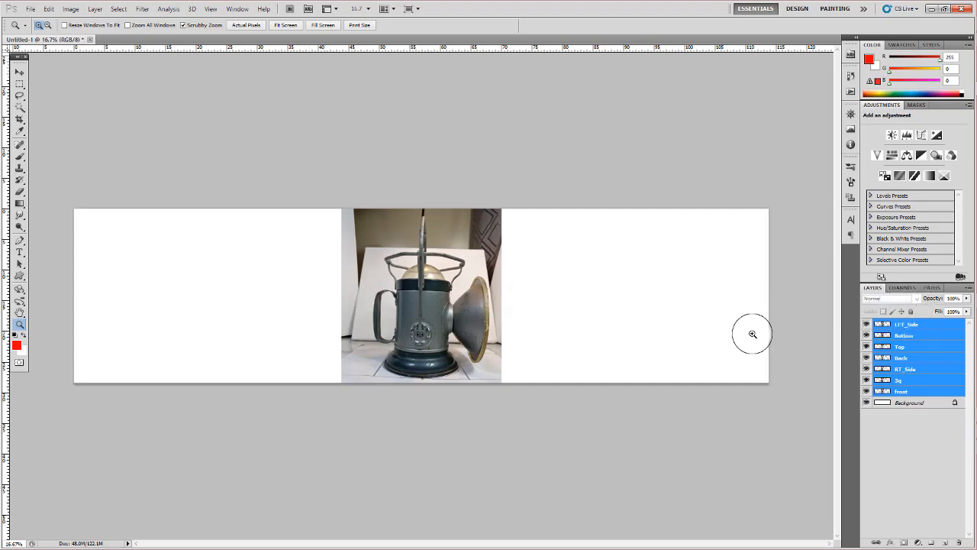
- Move the front layer horizontally to the left end of the canvas, leaving the other photos in the centre
left_click_drag(428, 297, 452, 305)
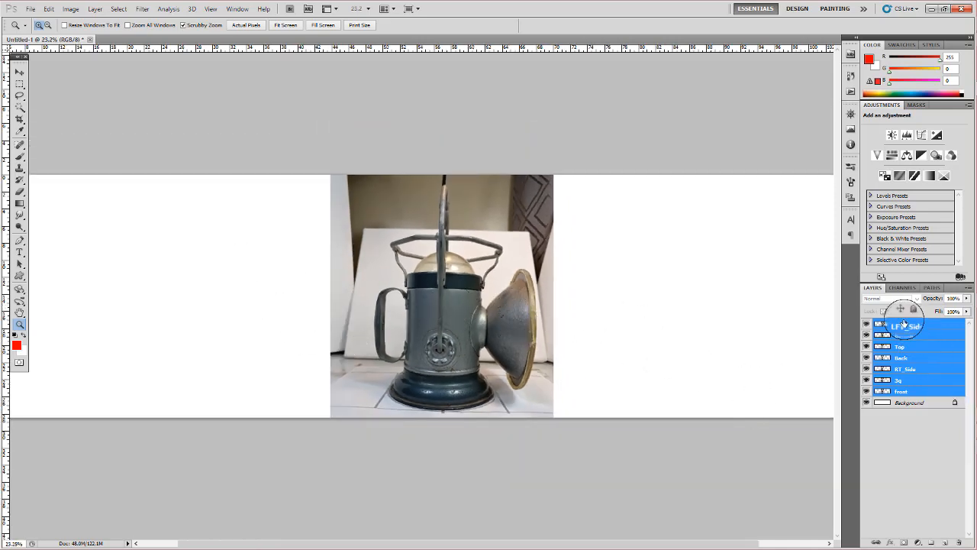
left_click_drag(632, 338, 585, 334)
left_click(915, 390)
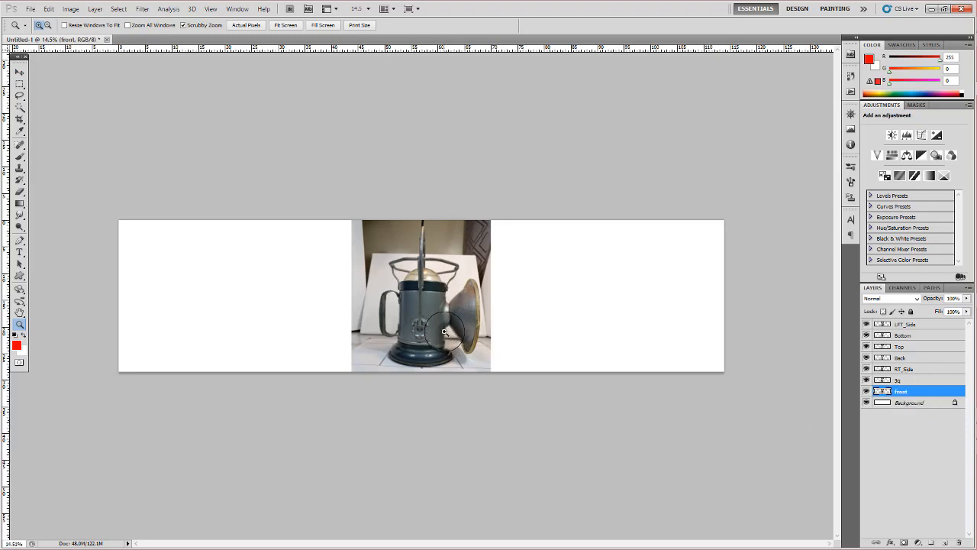
left_click_drag(441, 331, 222, 347)
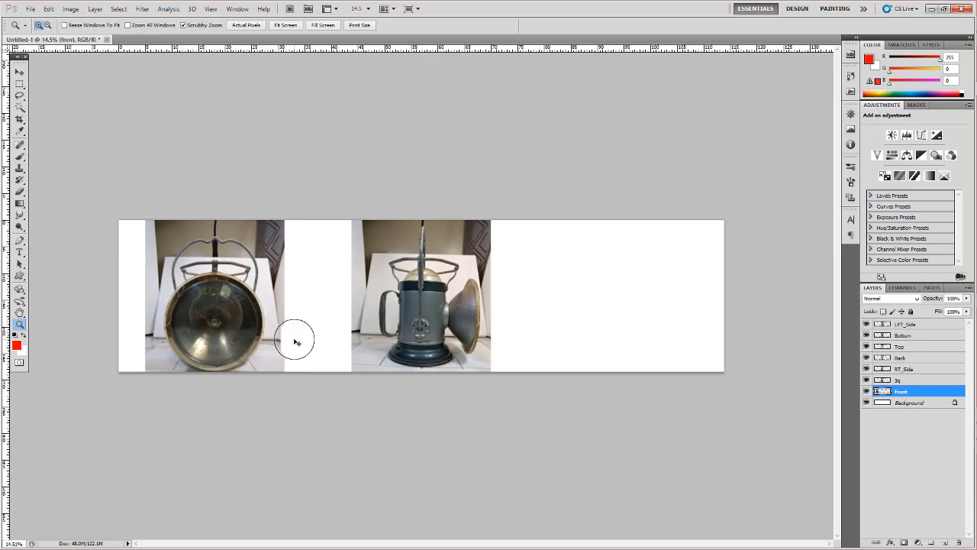
key("ctrl+z")
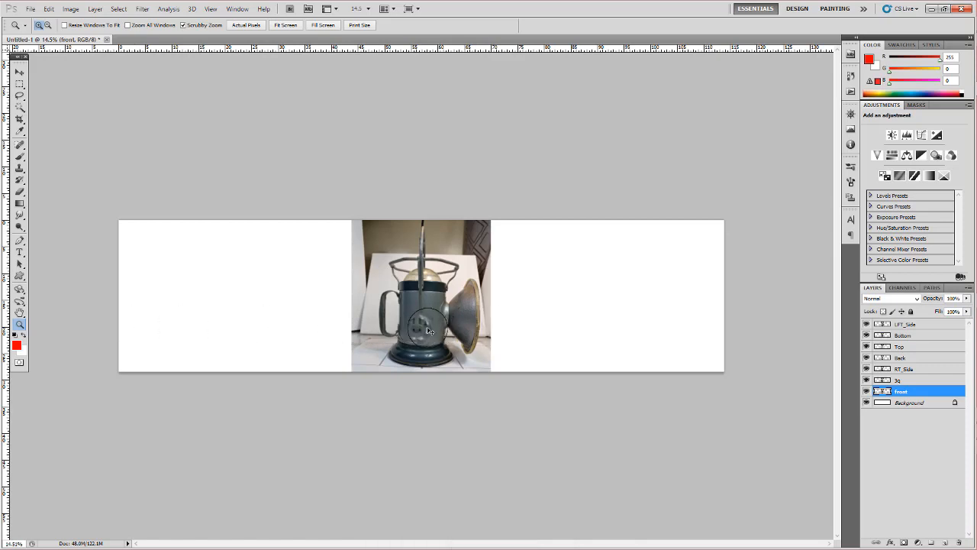
left_click_drag(429, 330, 192, 330)
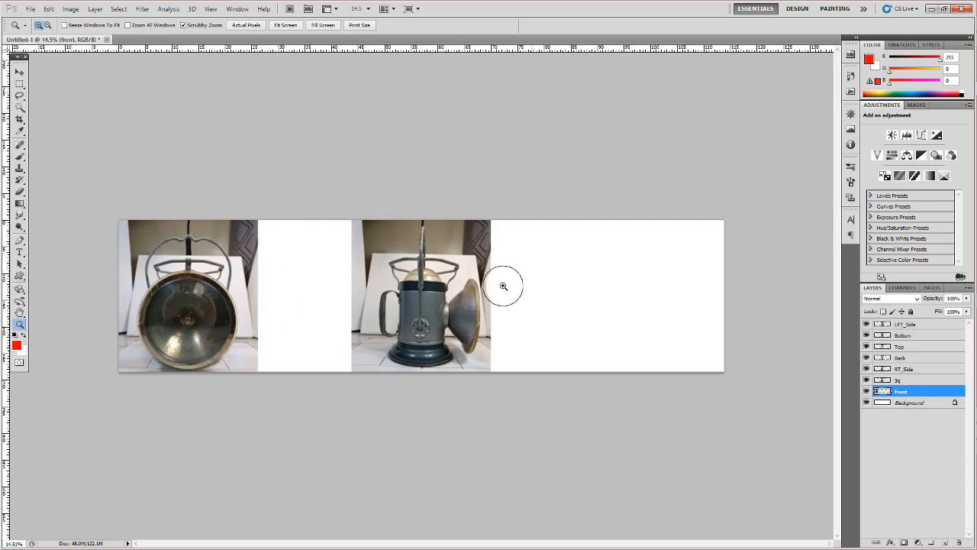
- Try moving the front photo straight up with the Move tool, and undo the move
mouse_move(211, 251)
left_mouse_down()
mouse_move(202, 252)
mouse_move(217, 256)
left_mouse_up()
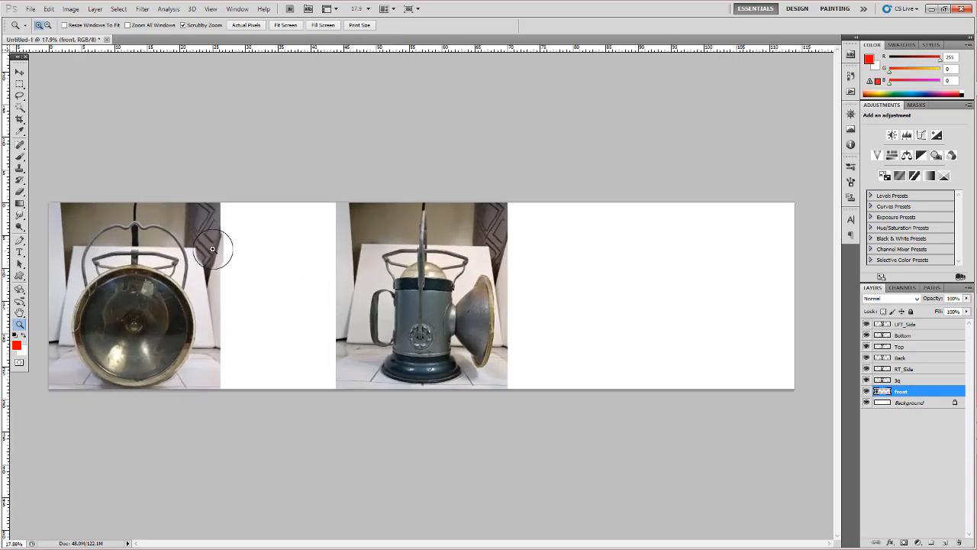
key("v")
left_click_drag(181, 215, 182, 163)
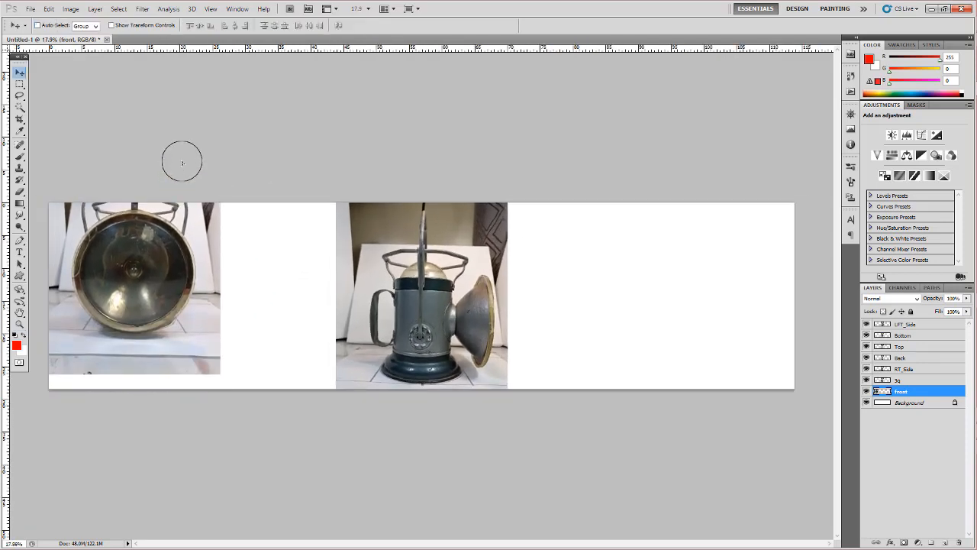
key("ctrl+z")
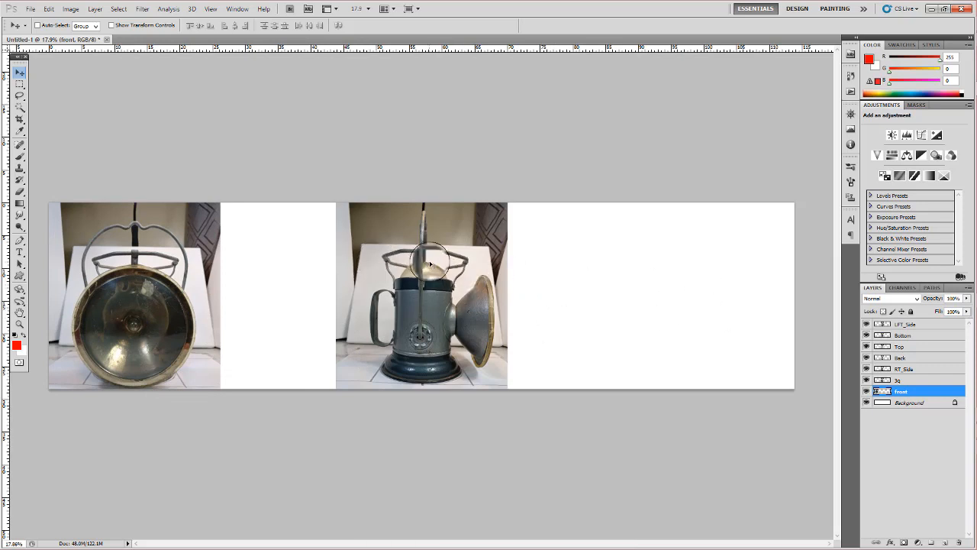
- Move the RT_Side photo against the right edge of the front photo, and hide the 3q and RT_Side layers
left_click(866, 381)
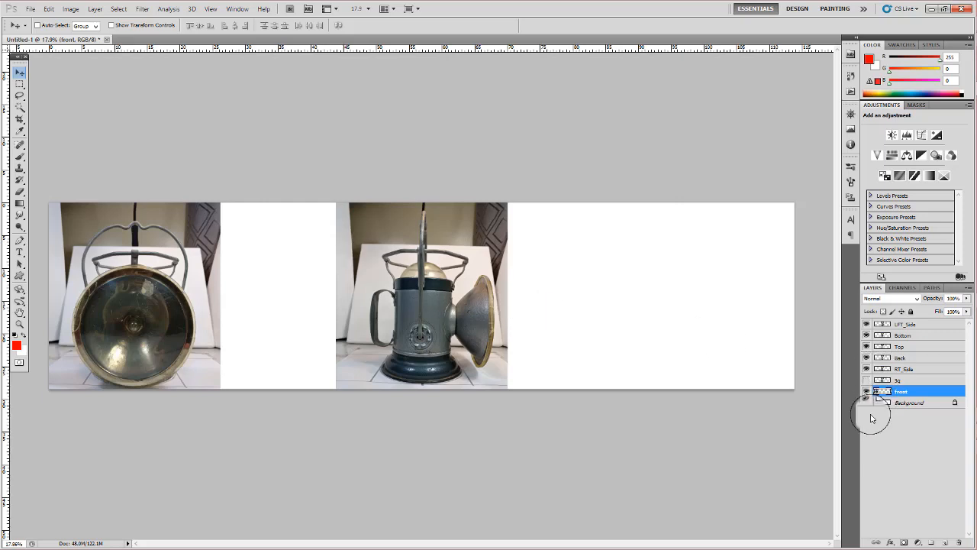
left_click(932, 369)
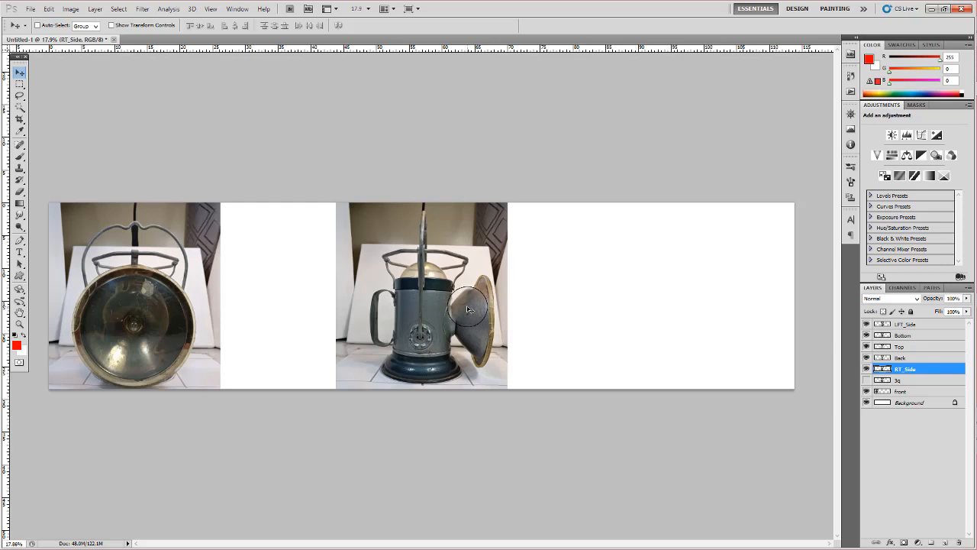
left_click_drag(442, 307, 326, 302)
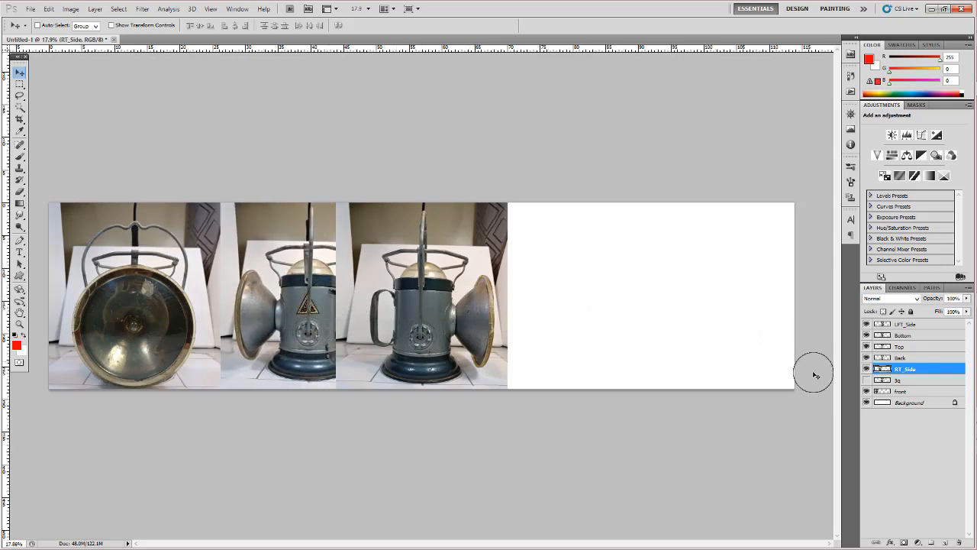
left_click(866, 369)
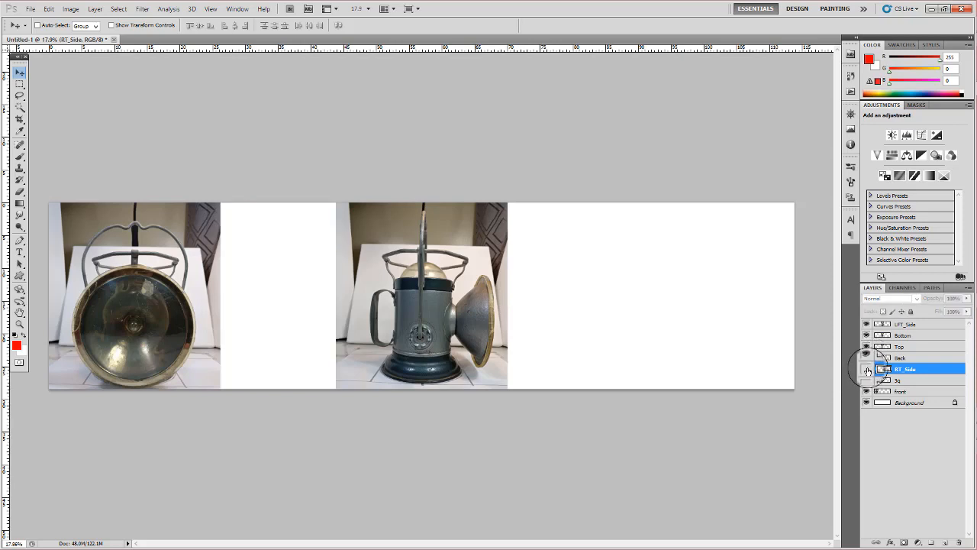
- Show the RT_Side layer, and place the Back photo at the canvas's right end with the Top photo against its left edge
left_click(867, 358)
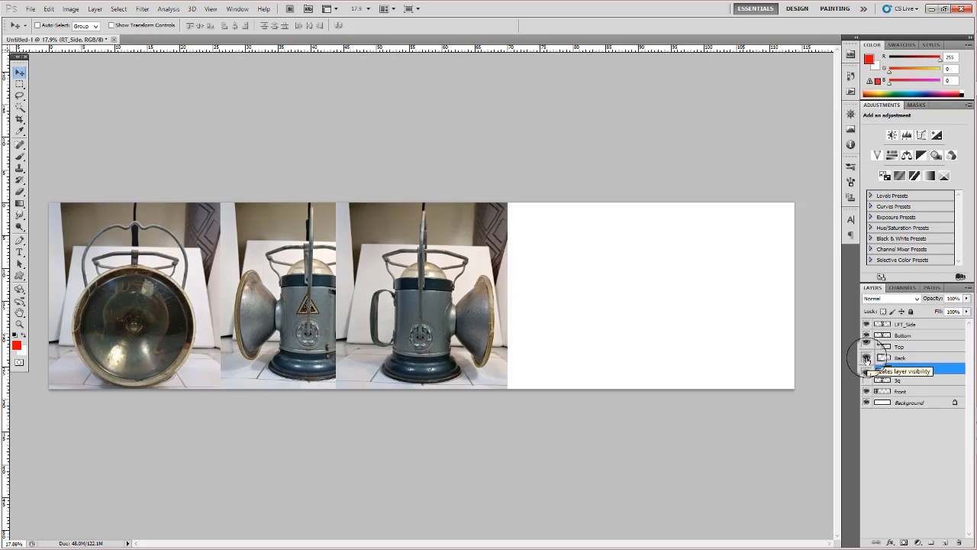
left_click(916, 358)
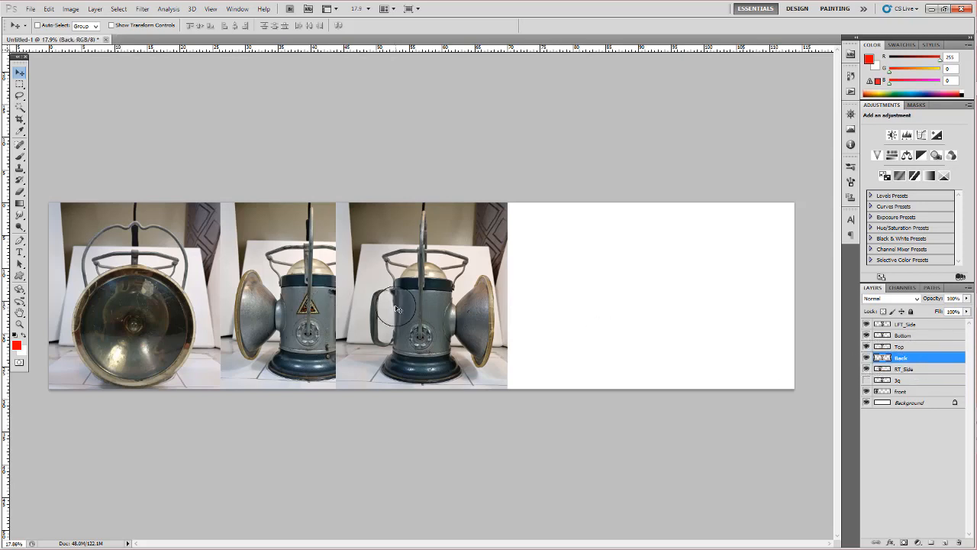
left_click_drag(396, 308, 684, 357)
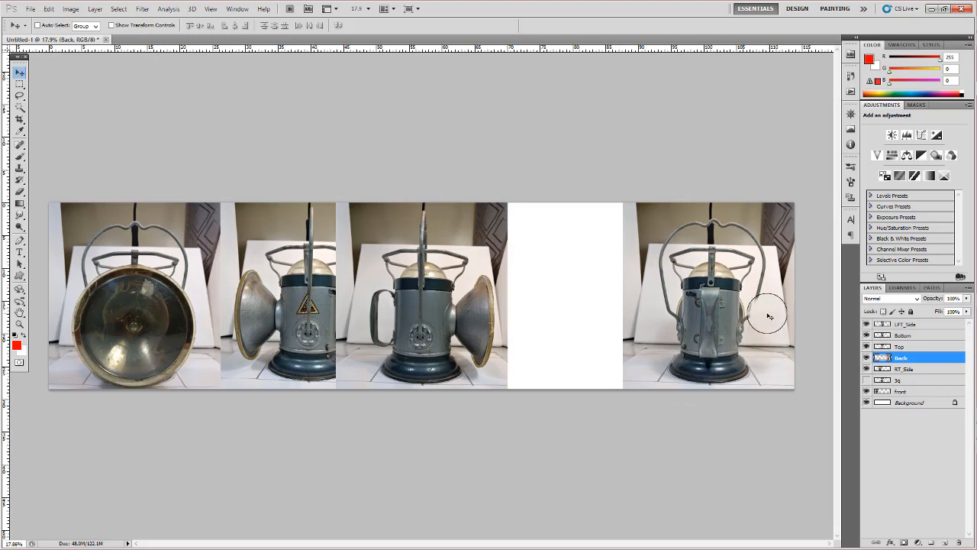
left_click(915, 347)
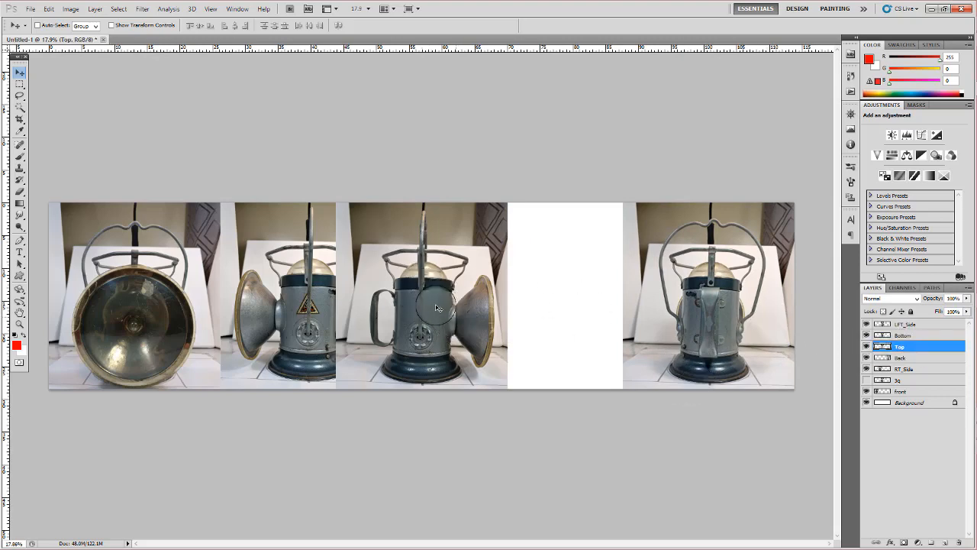
left_click_drag(410, 309, 521, 311)
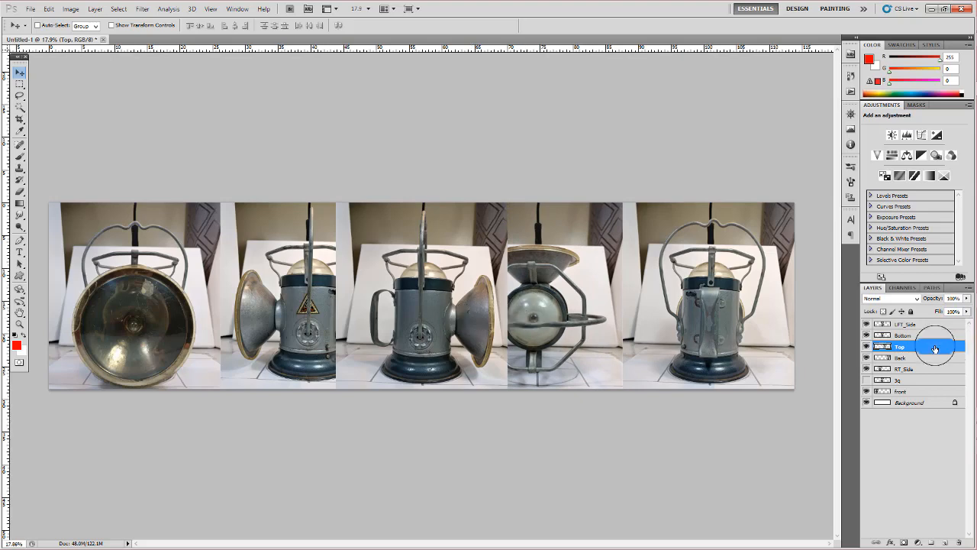
- Widen the canvas to 12000 pixels, keeping the centre anchor
left_click(907, 337)
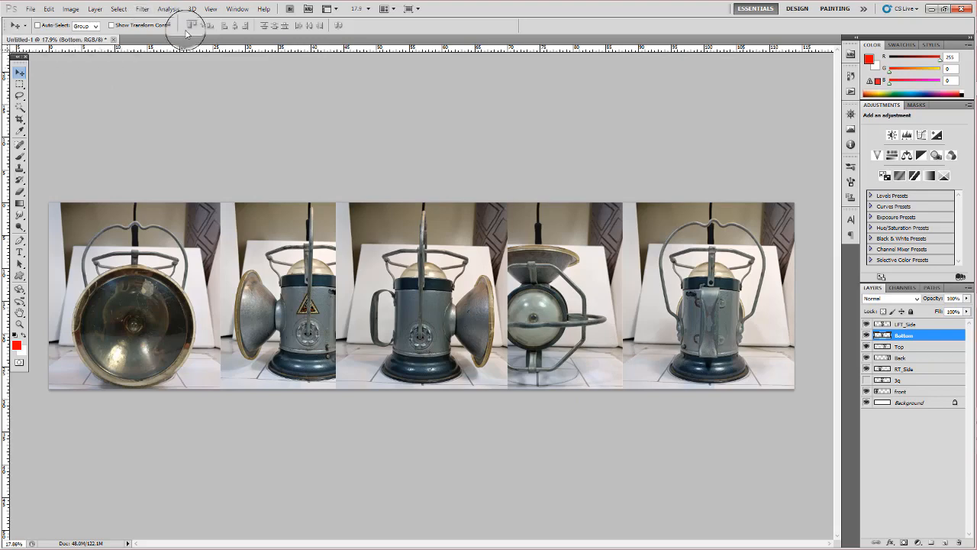
left_click(71, 10)
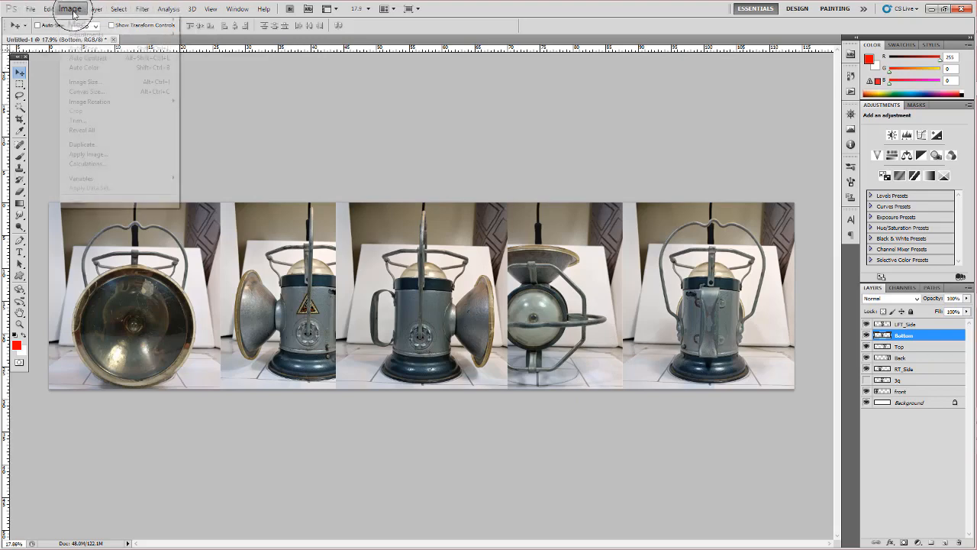
left_click(99, 92)
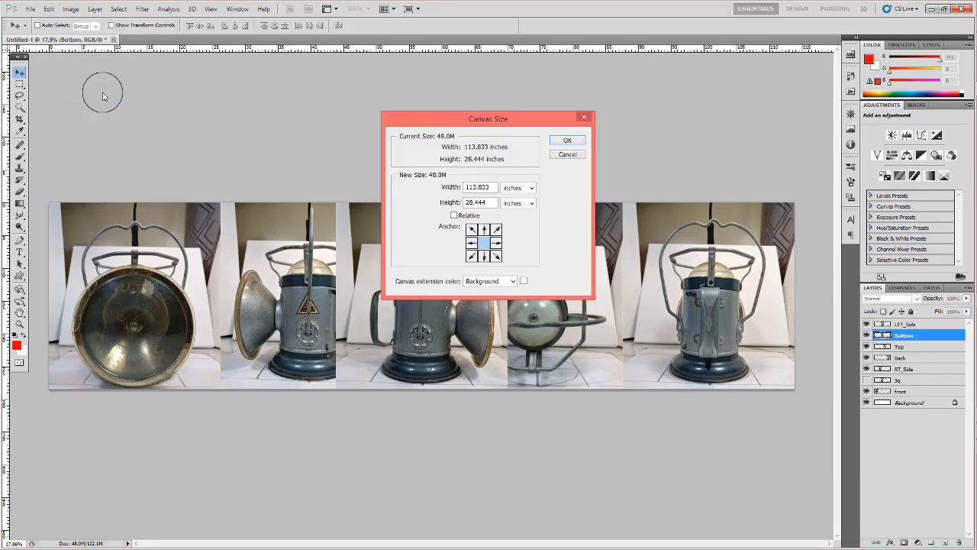
left_click(532, 189)
left_click(527, 192)
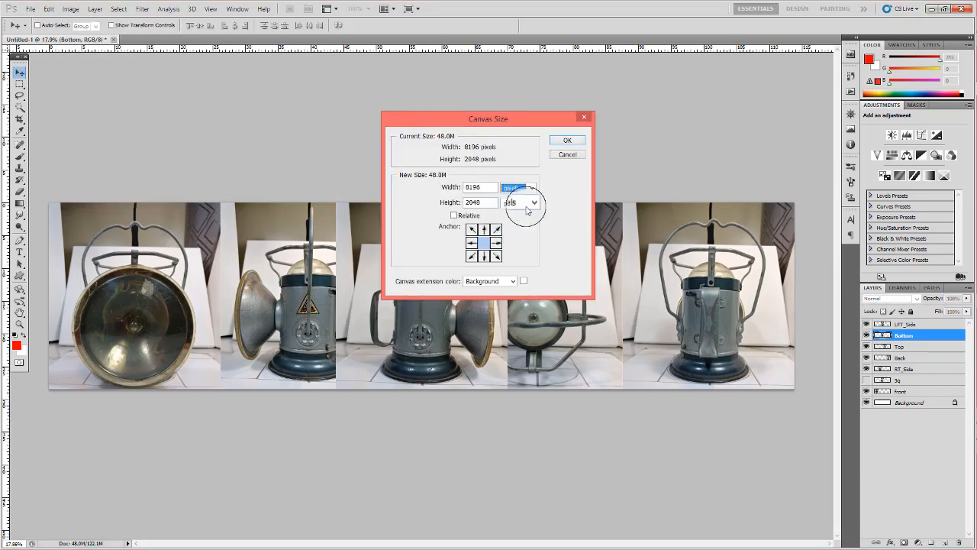
left_click_drag(485, 188, 438, 194)
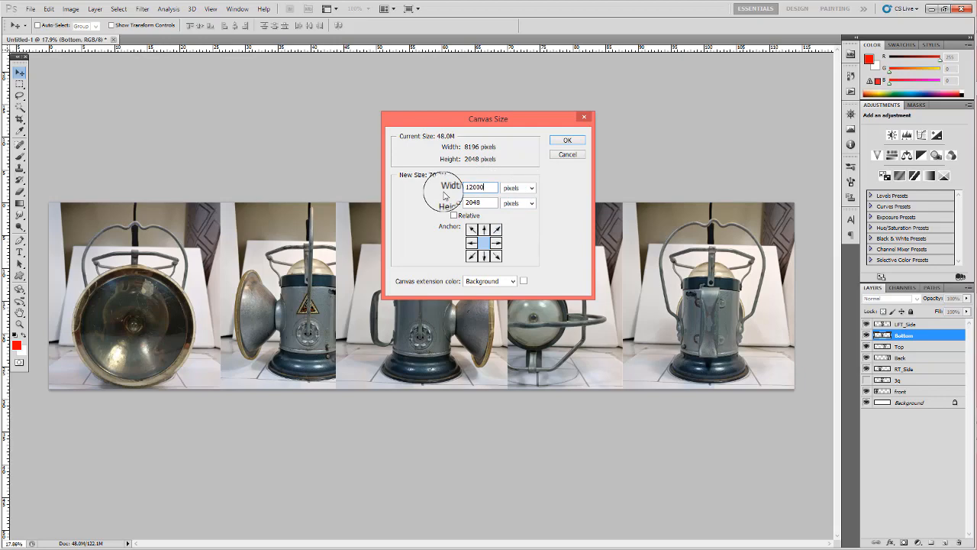
key("Return")
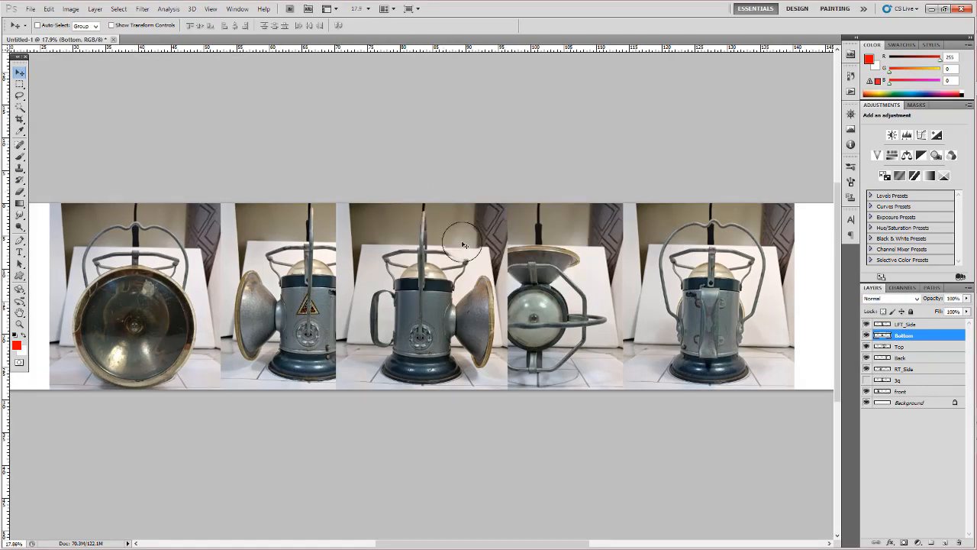
- Move the front photo to the left end of the widened canvas and the RT_Side photo against its right edge
key("z")
left_click_drag(584, 275, 559, 283)
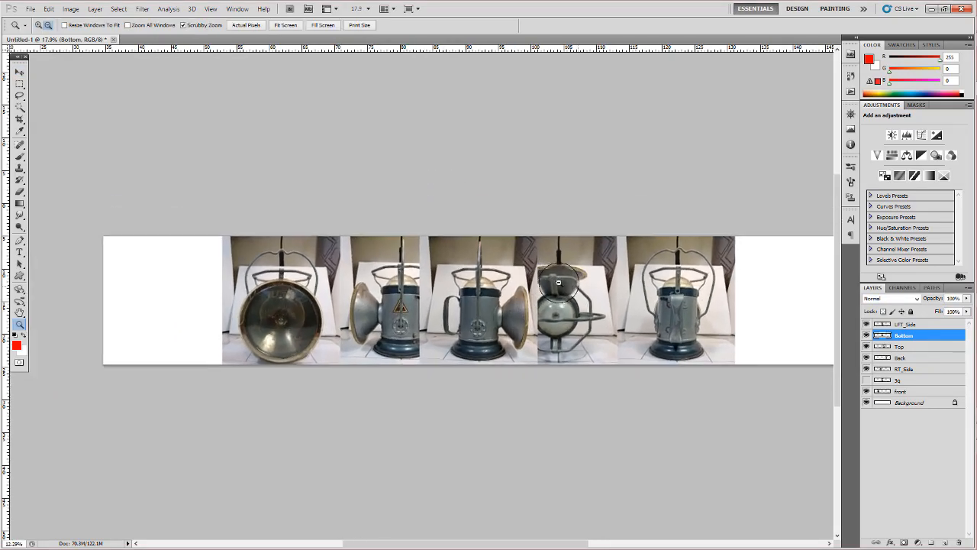
left_click(909, 391)
key("v")
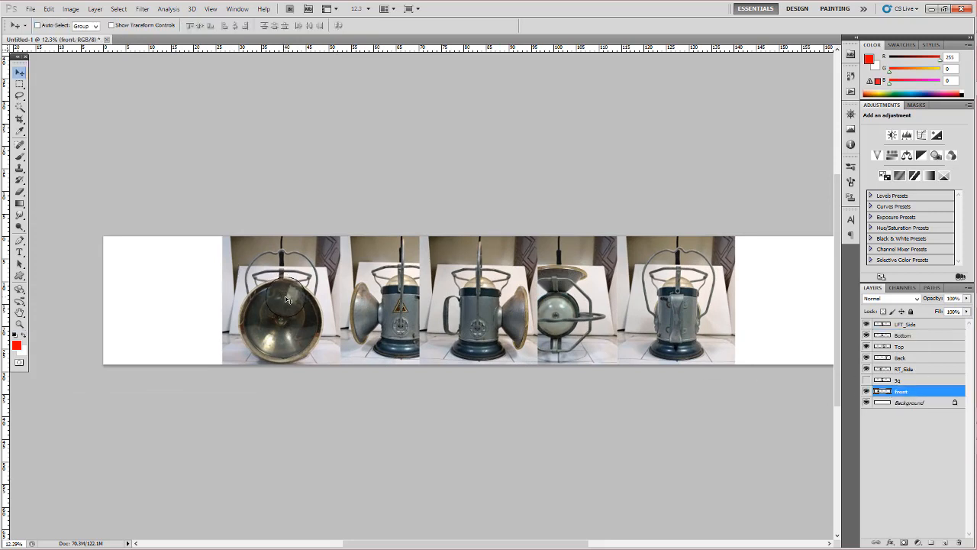
left_click_drag(284, 295, 167, 301)
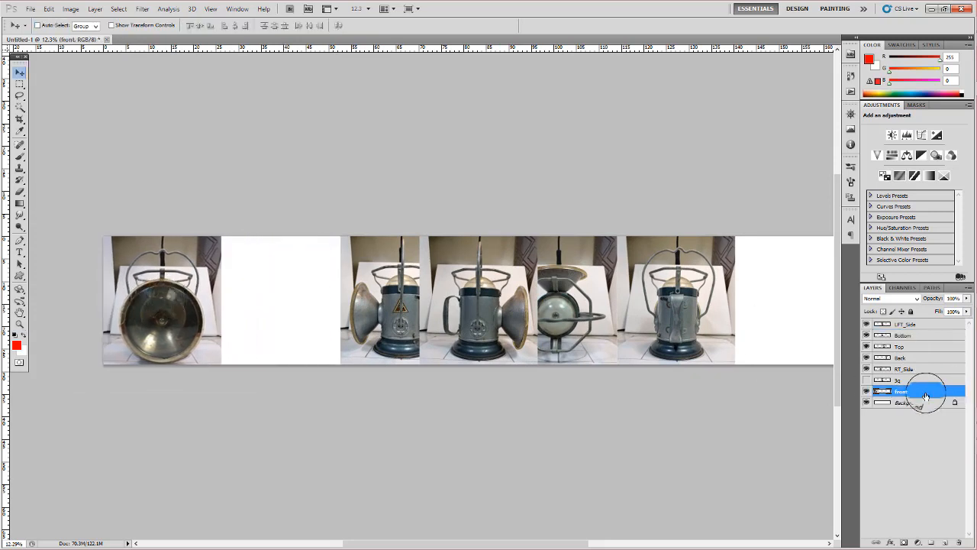
left_click_drag(925, 396, 905, 392)
left_click(910, 370)
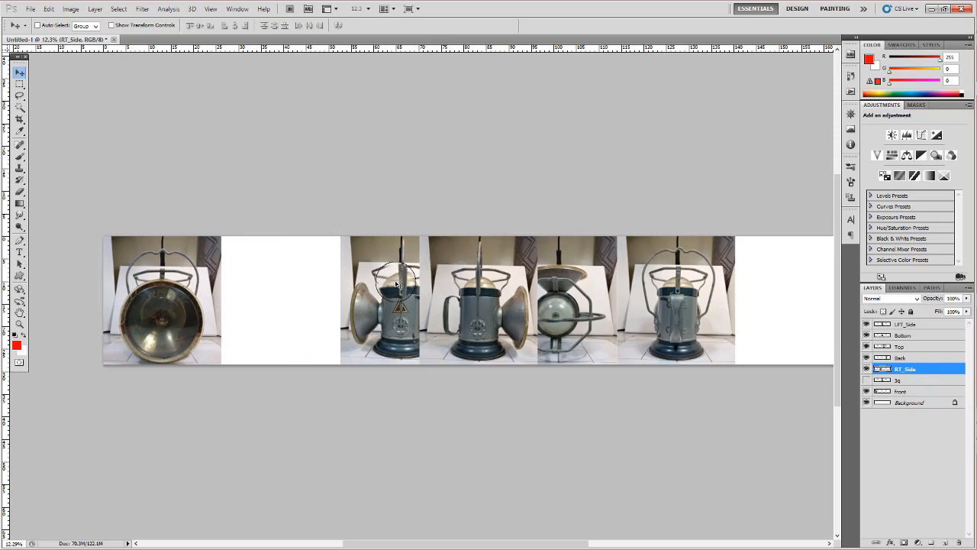
left_click_drag(393, 279, 273, 281)
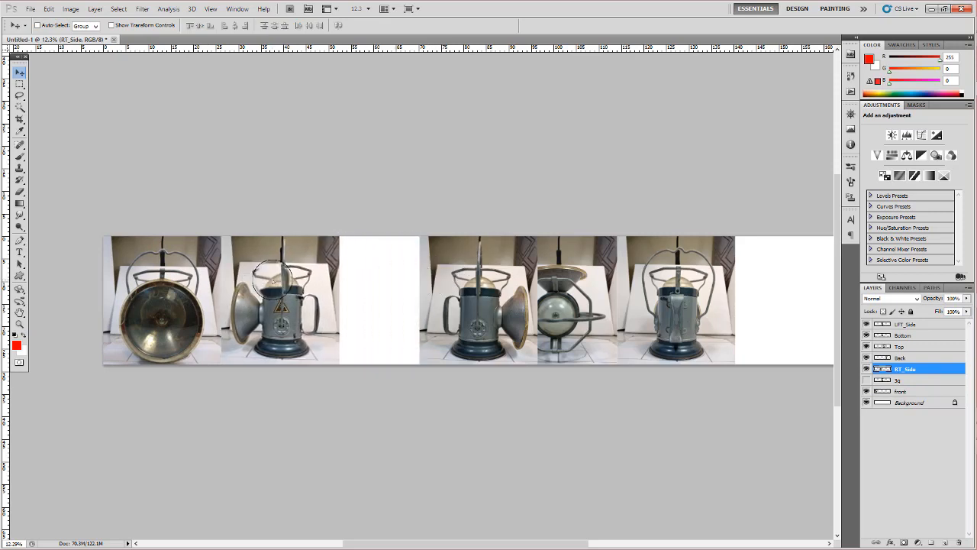
- Move the Back photo farther right, and line up the Top and Bottom photos edge to edge on its left
left_click(916, 358)
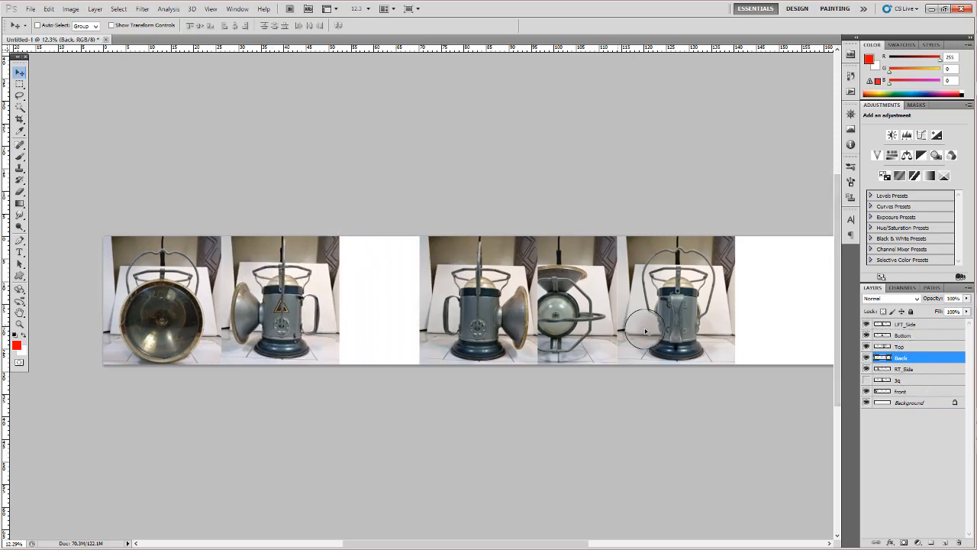
left_click_drag(698, 326, 798, 326)
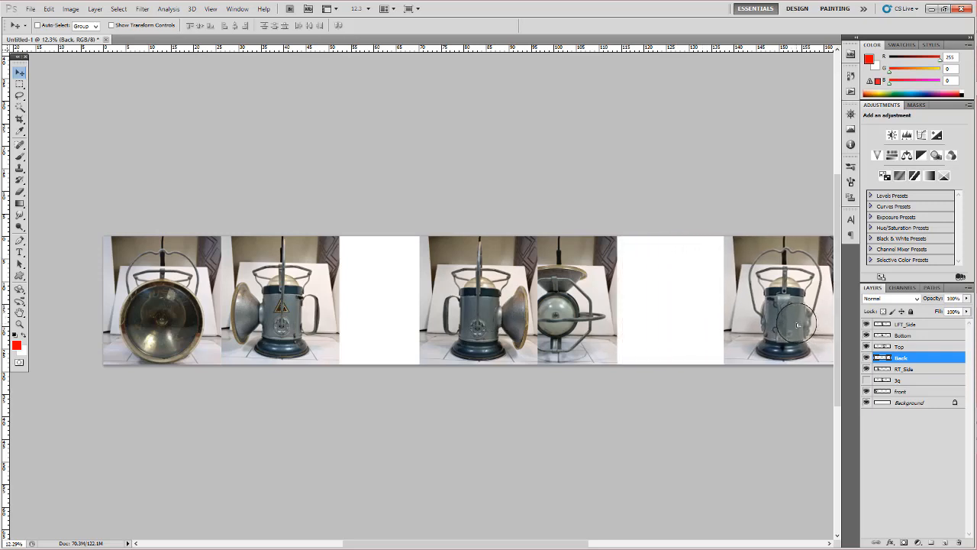
left_click(916, 348)
left_click_drag(614, 312, 682, 311)
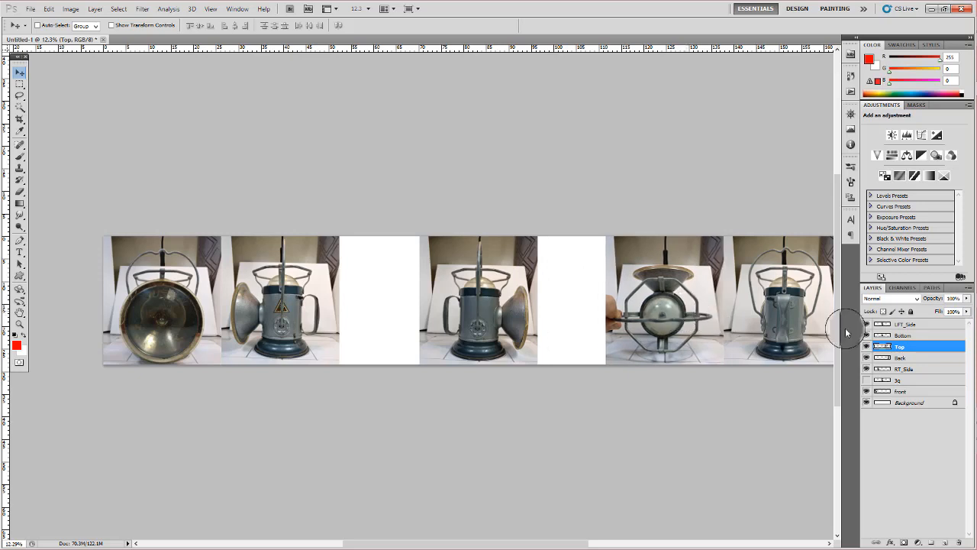
left_click(905, 336)
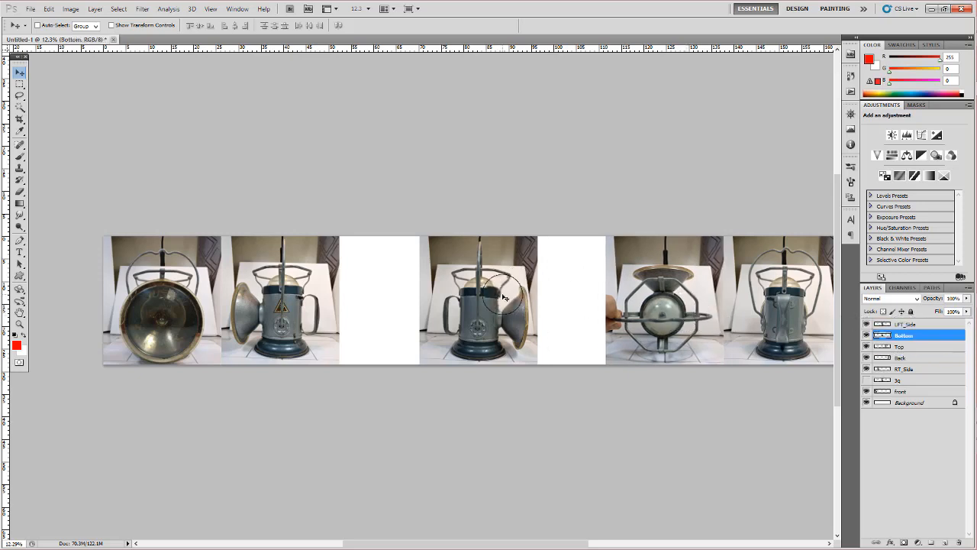
left_click_drag(504, 293, 571, 300)
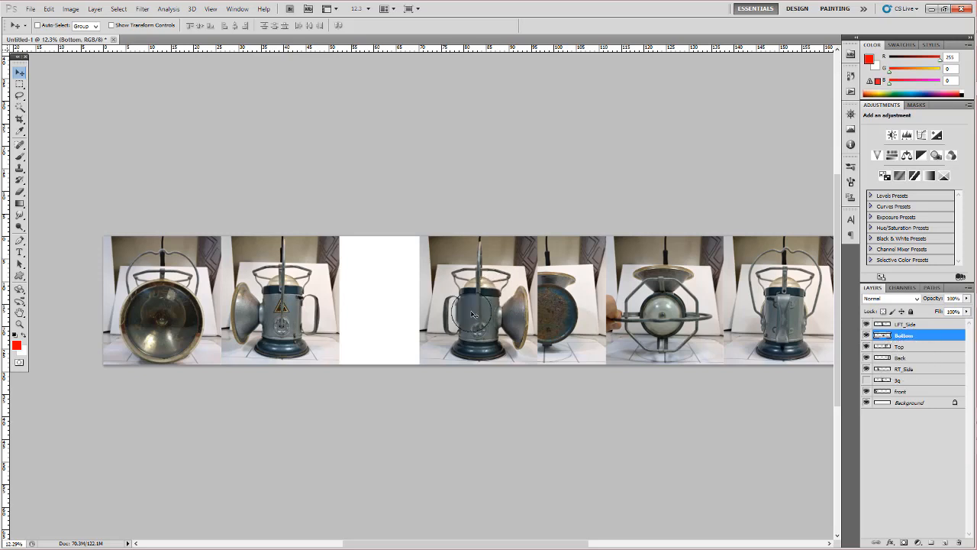
- Select the LFT_Side layer from its photo on the canvas and move it against the right edge of RT_Side
scroll(461, 298, "up", 1)
scroll(460, 299, "down", 1)
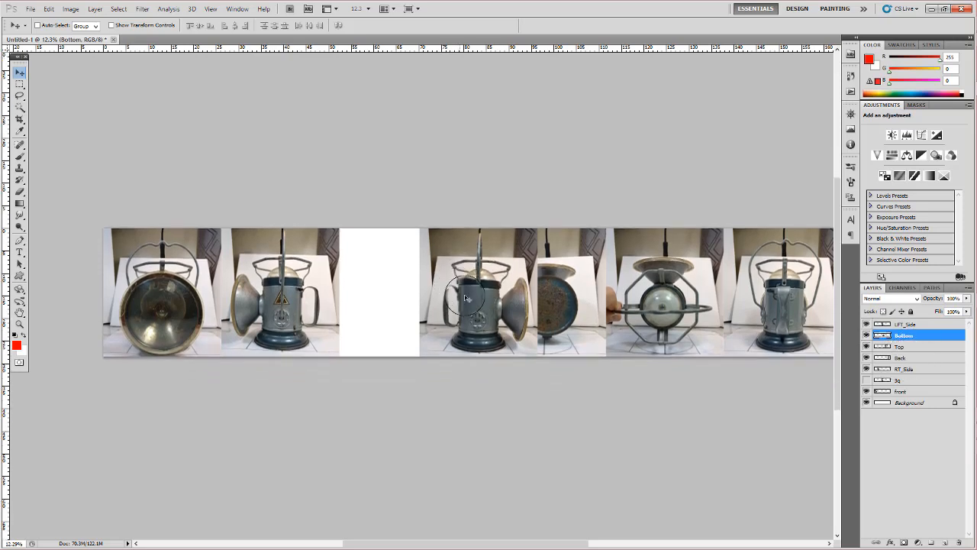
right_click(461, 253)
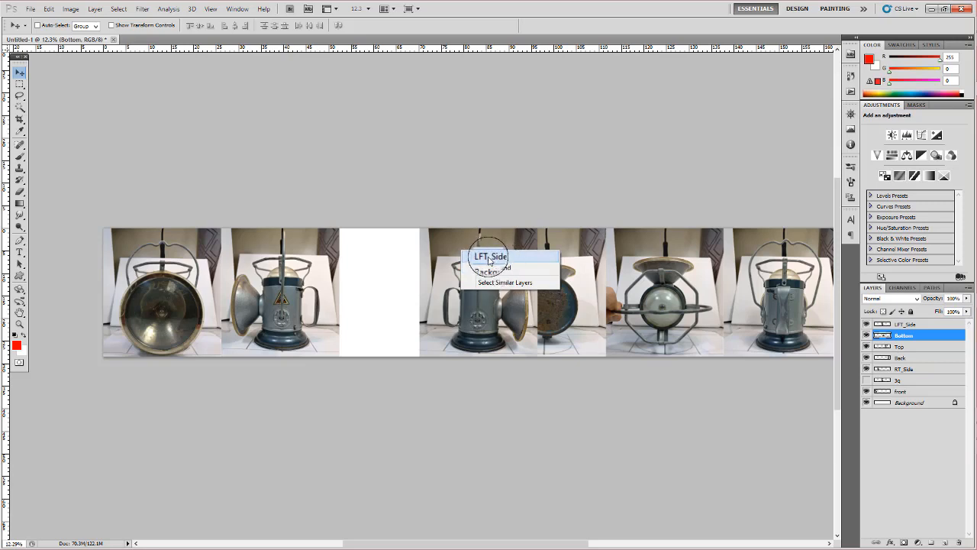
left_click(489, 258)
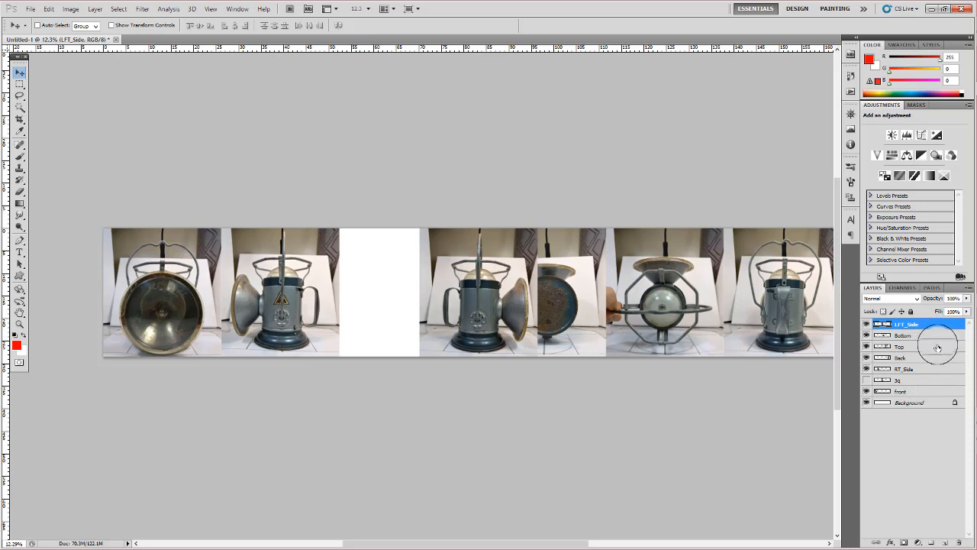
right_click(482, 259)
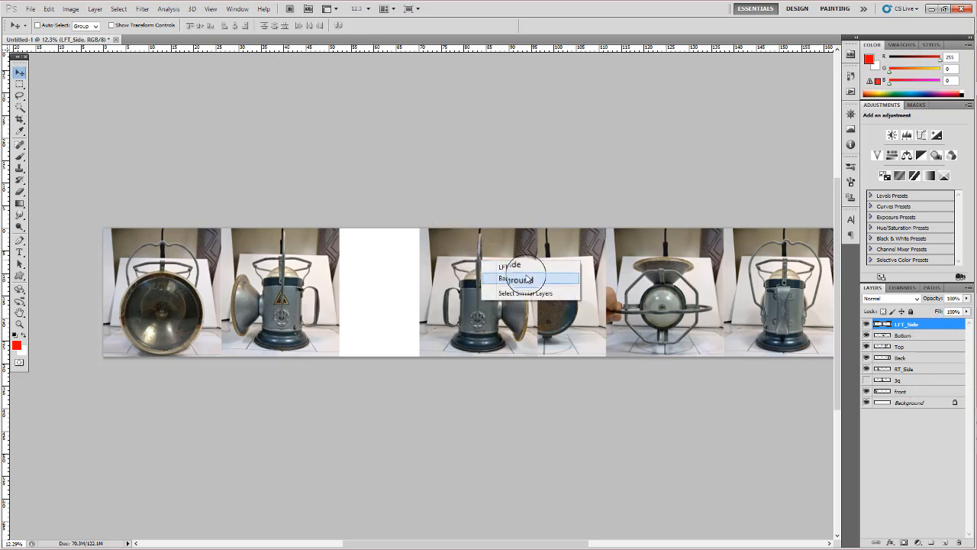
key("Escape")
left_click_drag(467, 286, 388, 285)
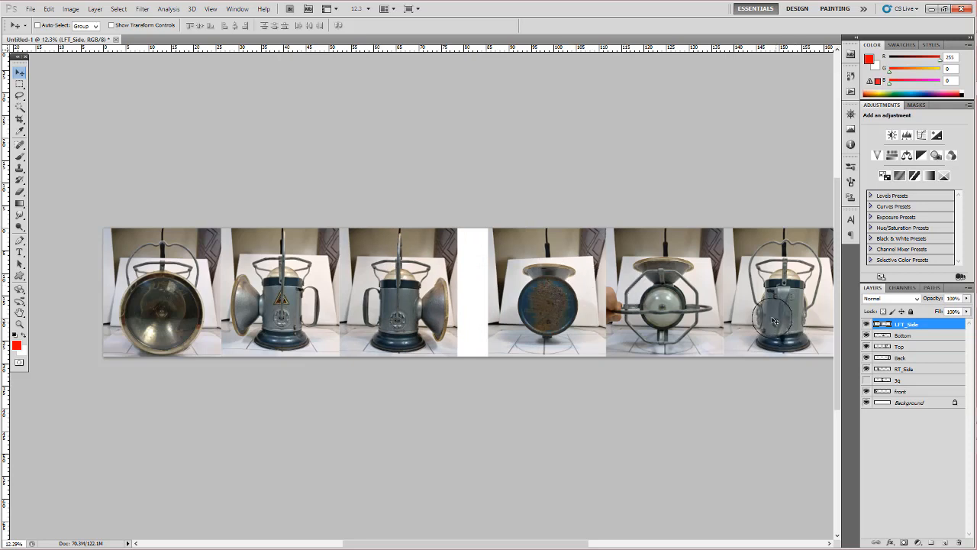
- Try moving the LFT_Side photo horizontally from over the Bottom photo, and undo the move
mouse_move(571, 307)
left_mouse_down()
mouse_move(547, 307)
mouse_move(571, 308)
left_mouse_up()
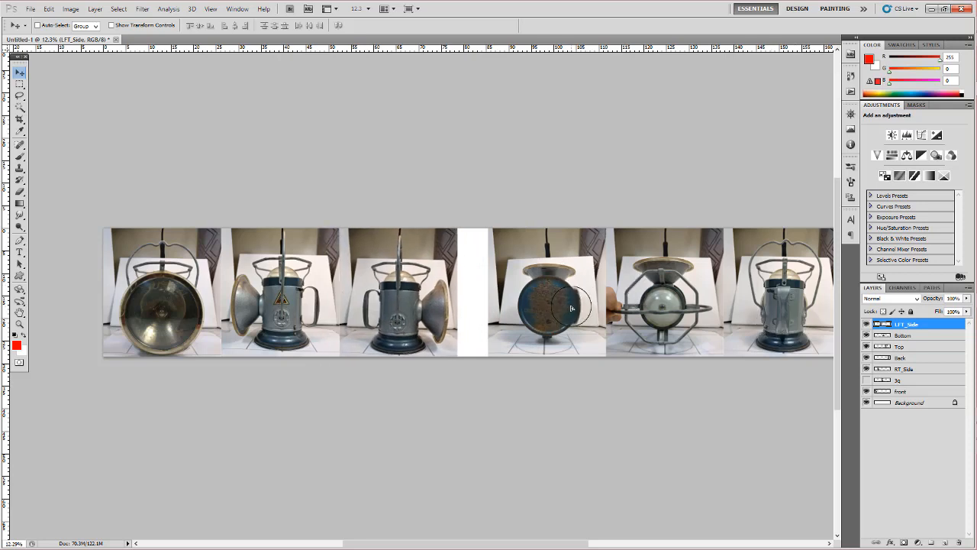
key("ctrl+z")
left_click_drag(510, 301, 425, 300)
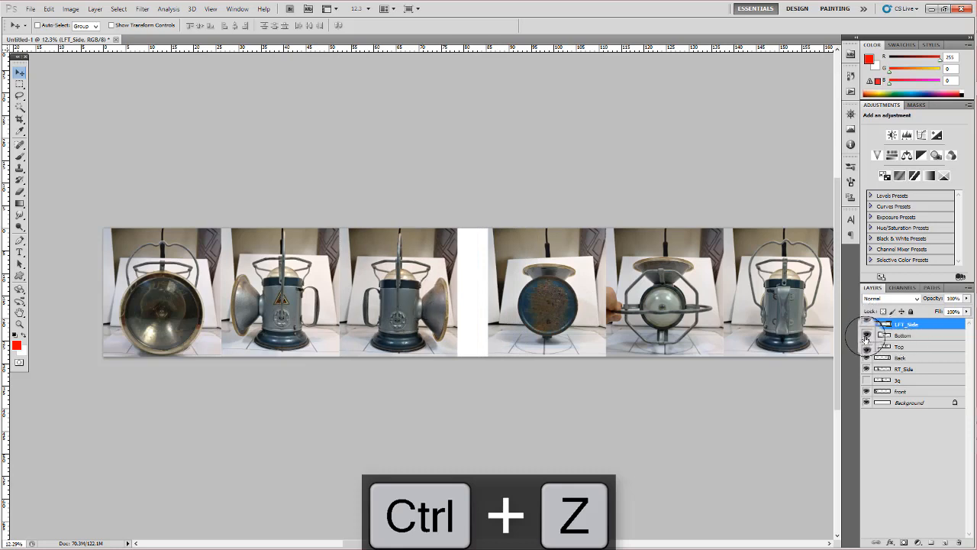
- Move the Bottom photo against the right edge of LFT_Side, and return it to its place beside the Top photo
right_click(590, 296)
left_click(603, 301)
left_click_drag(551, 291, 521, 288)
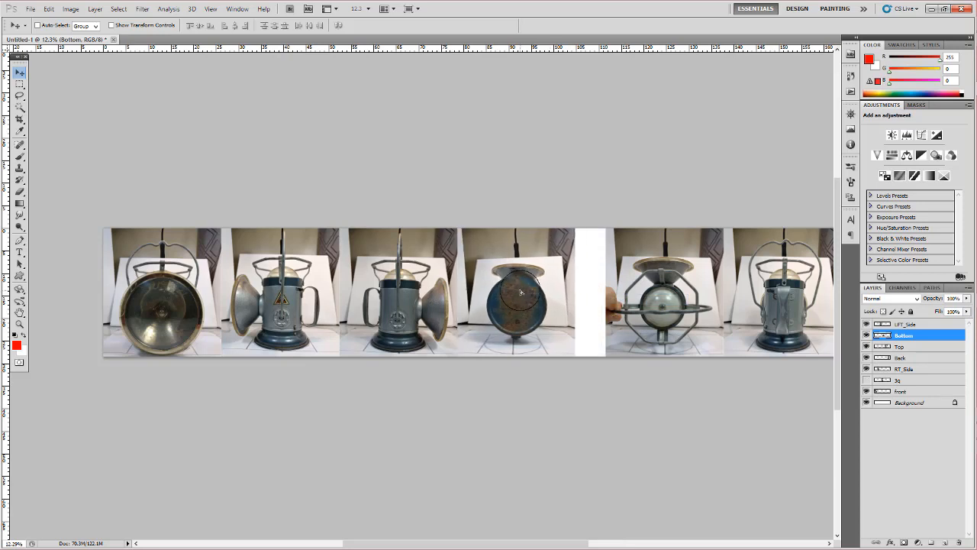
right_click(696, 279)
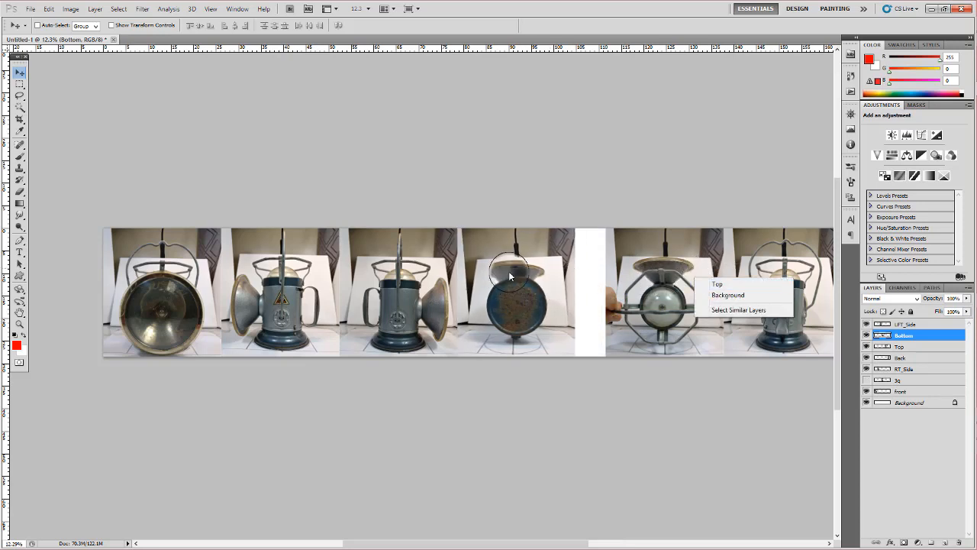
left_click(533, 284)
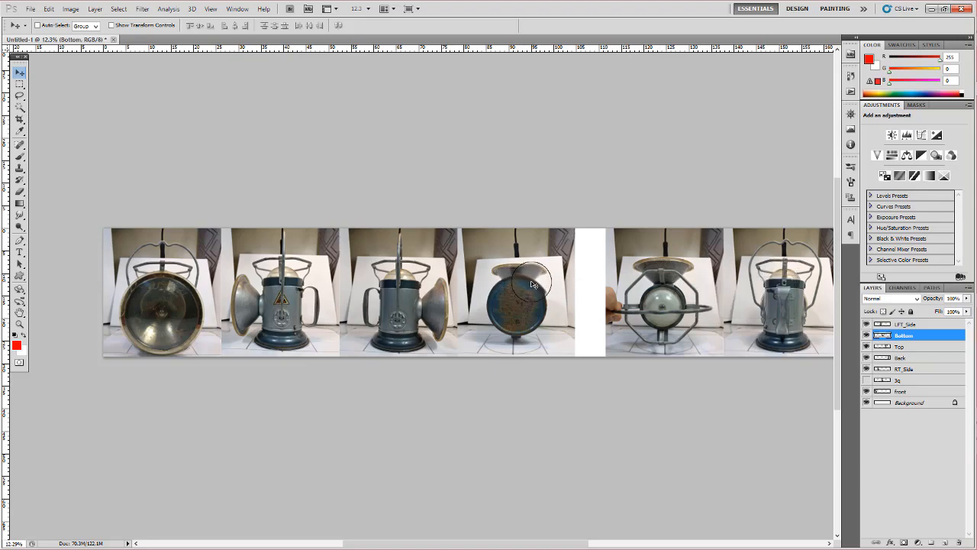
left_click_drag(533, 284, 564, 284)
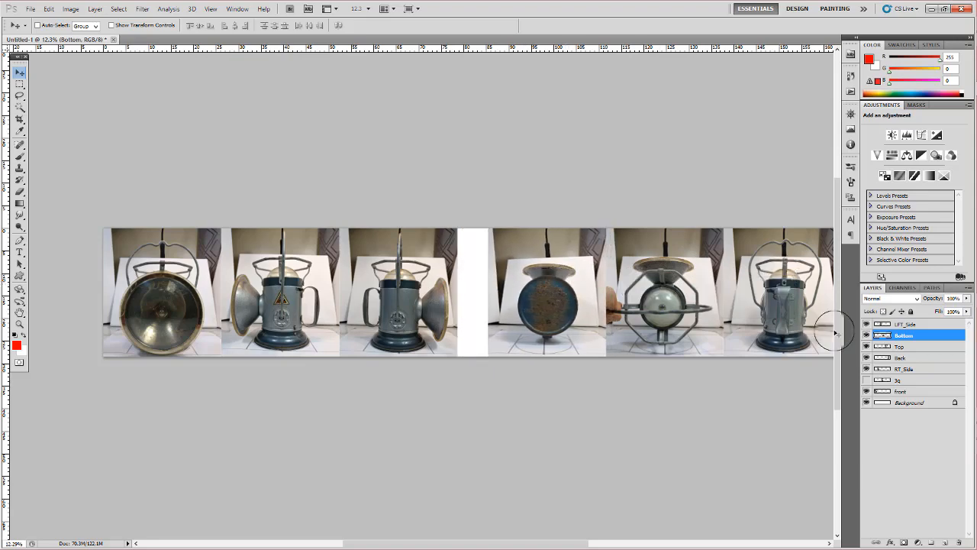
- Shift the Top and Bottom photos together farther along the strip, and move the Back photo against the right edge of LFT_Side
left_click(924, 348, "shift")
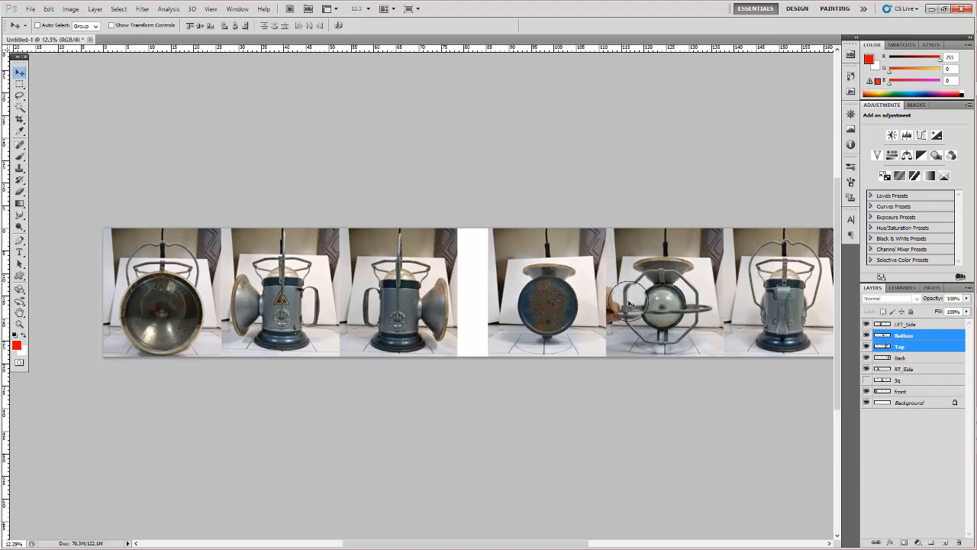
left_click_drag(578, 298, 708, 305)
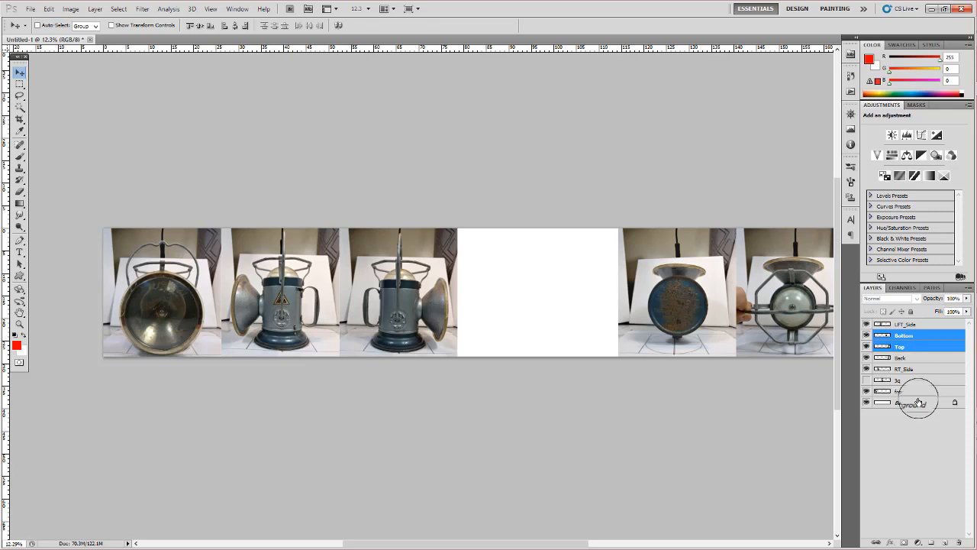
left_click(907, 359)
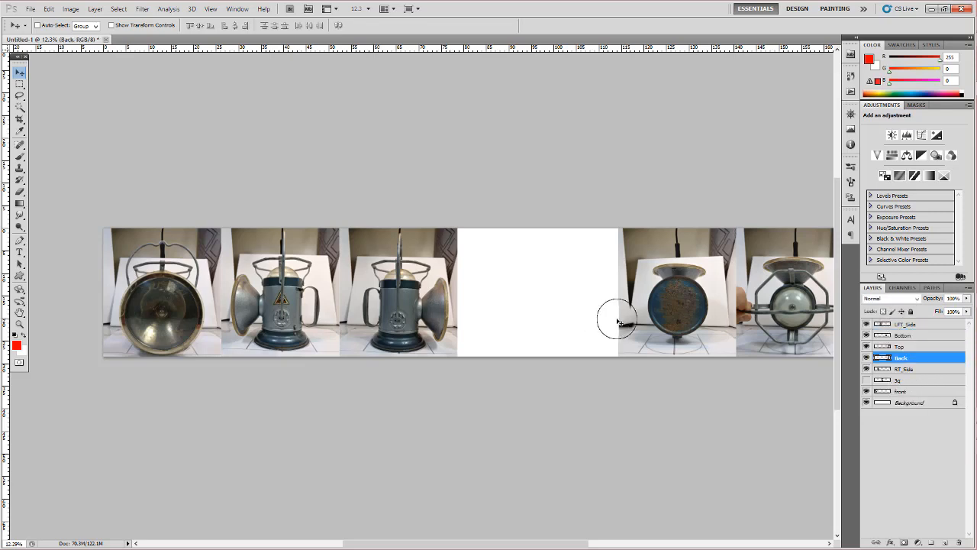
left_click_drag(565, 313, 407, 303)
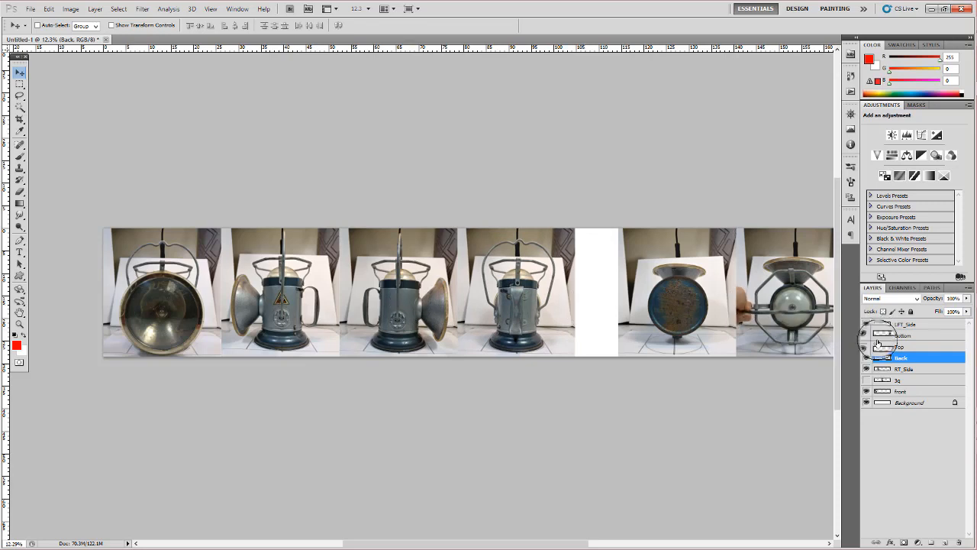
- Move the Top photo against the right edge of Back, and the Bottom photo against the right edge of Top
left_click(920, 347)
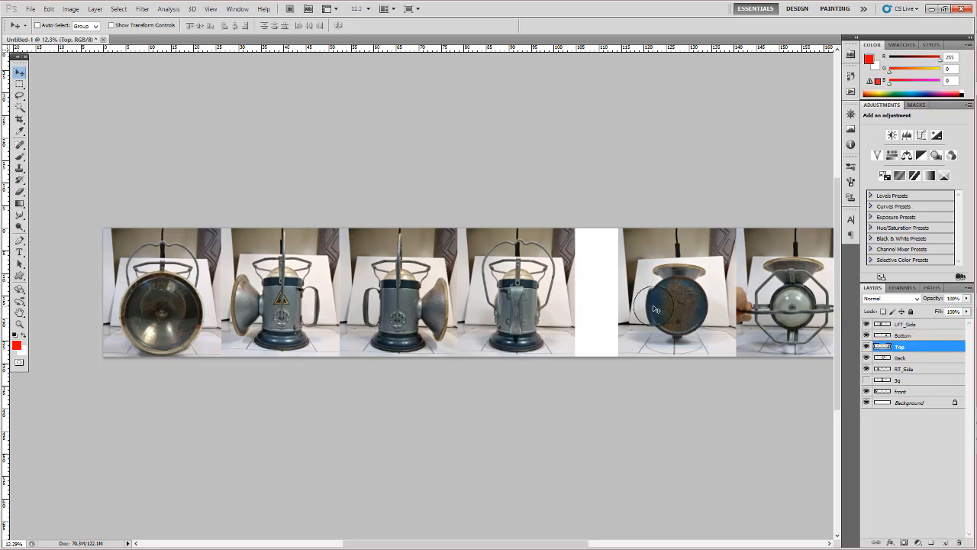
left_click_drag(654, 306, 504, 303)
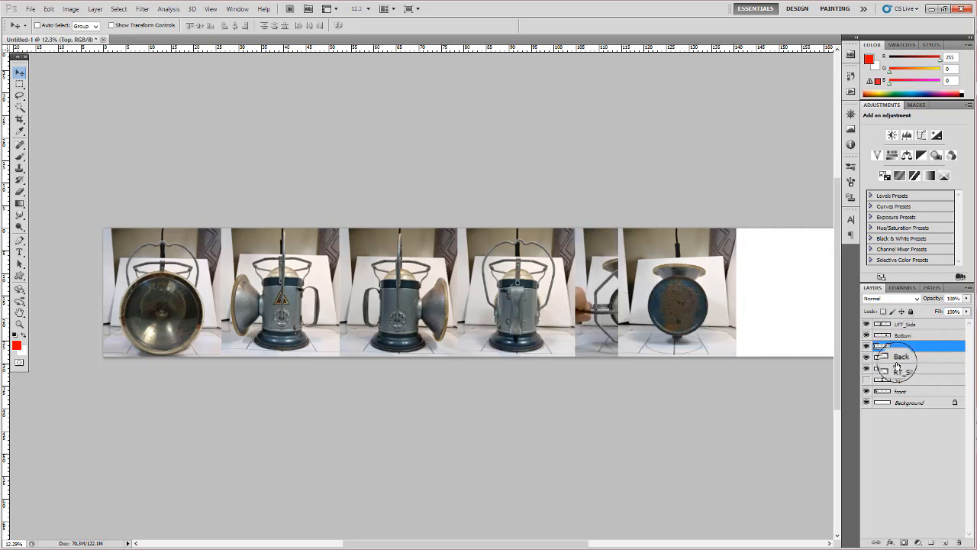
left_click(920, 357)
left_click(903, 336)
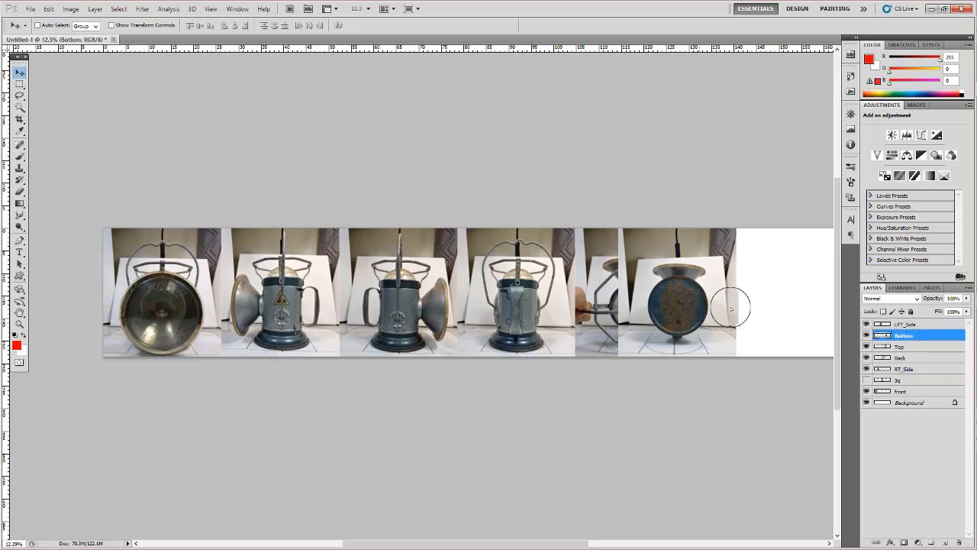
left_click_drag(701, 306, 773, 306)
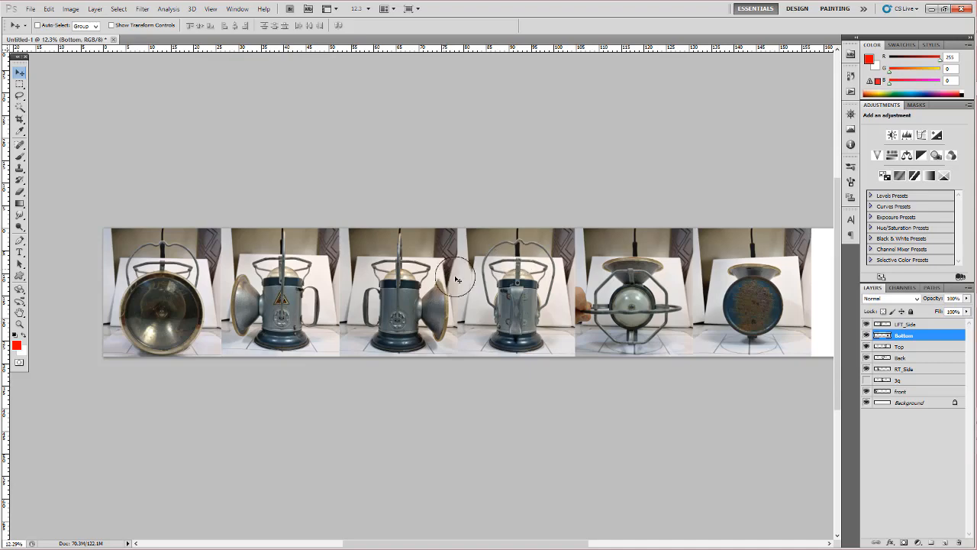
- Add two horizontal guides, one at the top of the RT_Side lamp's handle and one at its base
left_click_drag(529, 318, 479, 286)
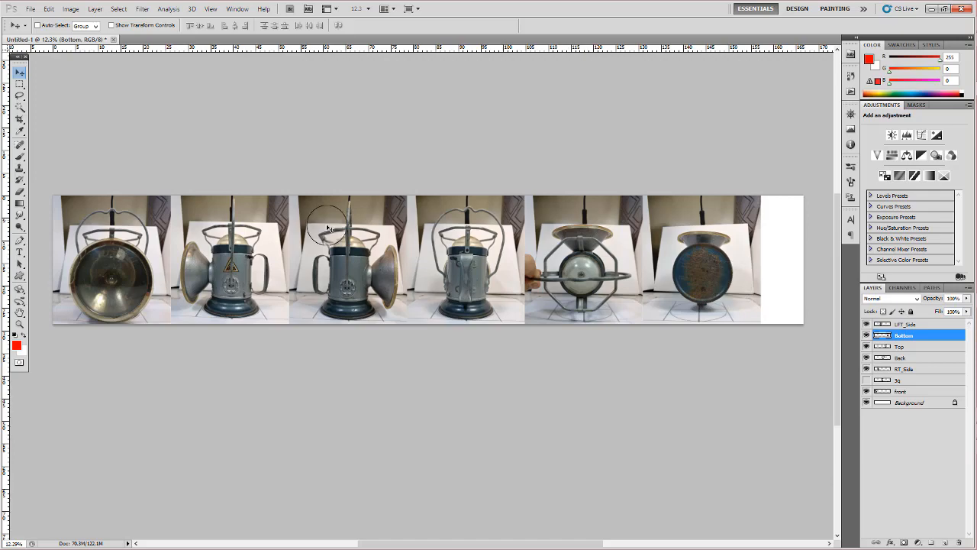
key("z")
left_click(246, 262)
left_click_drag(245, 262, 575, 249)
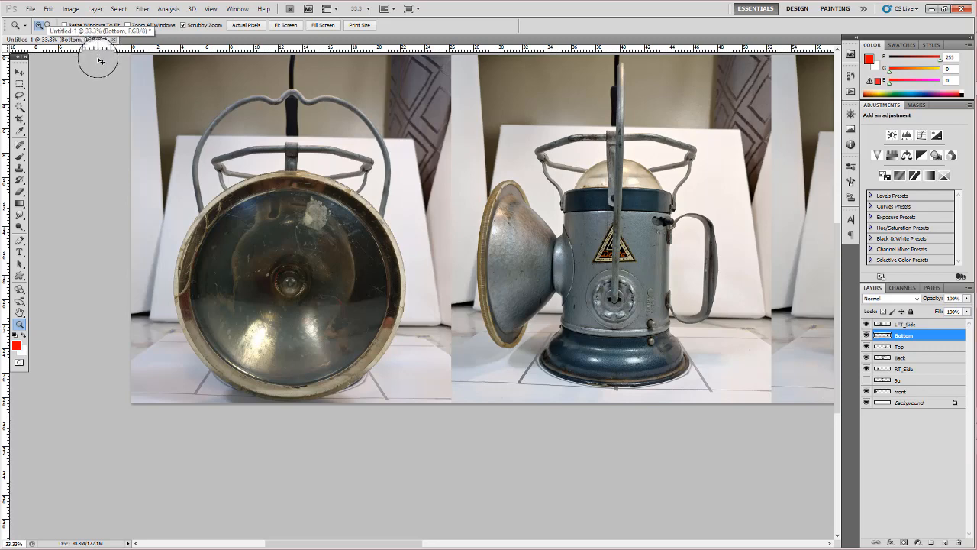
key("ctrl+r")
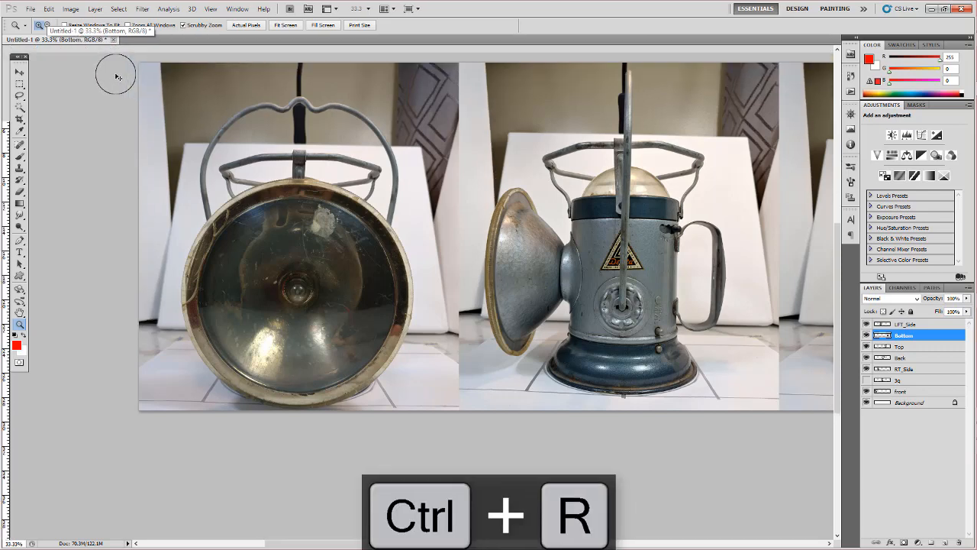
left_click(36, 10)
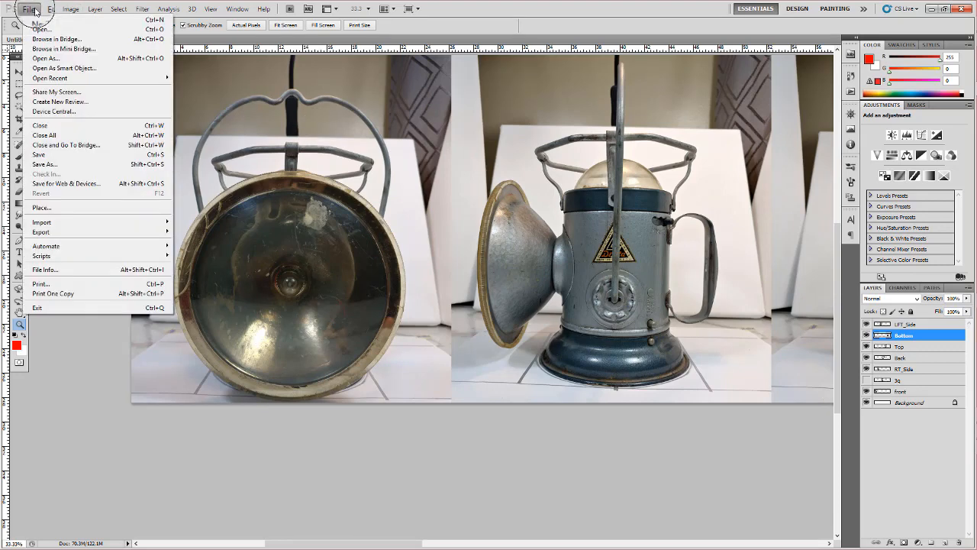
mouse_move(49, 10)
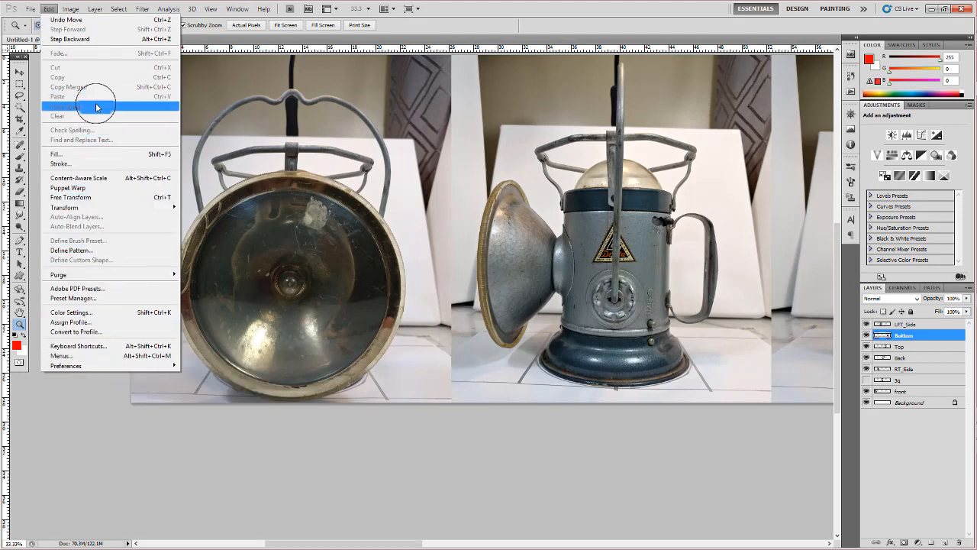
left_click(482, 7)
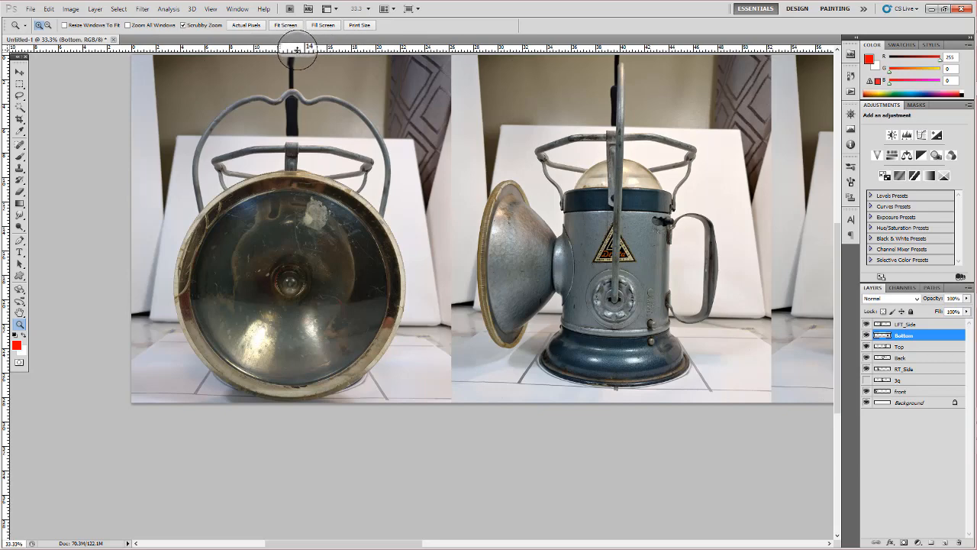
mouse_move(297, 49)
left_mouse_down()
mouse_move(300, 84)
mouse_move(305, 53)
mouse_move(308, 62)
left_mouse_up()
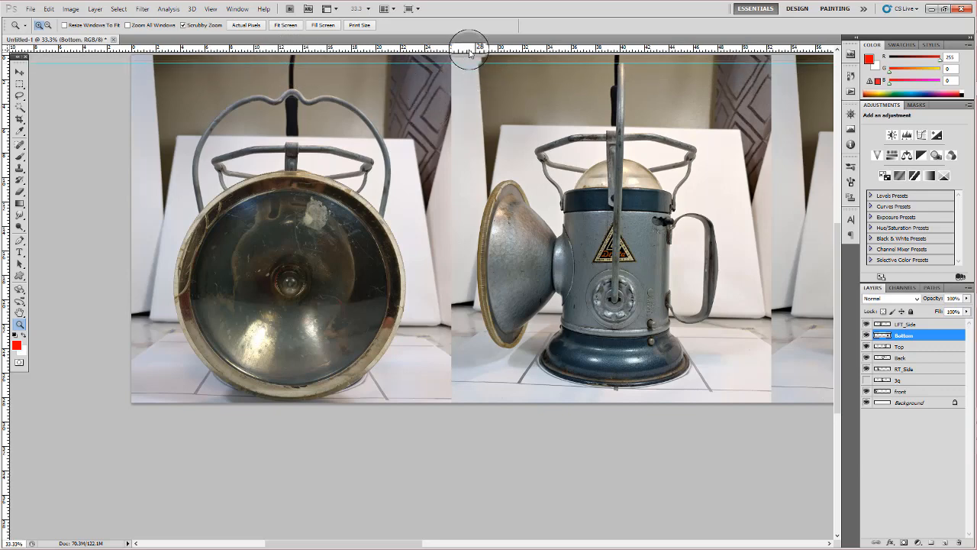
left_click_drag(469, 52, 542, 386)
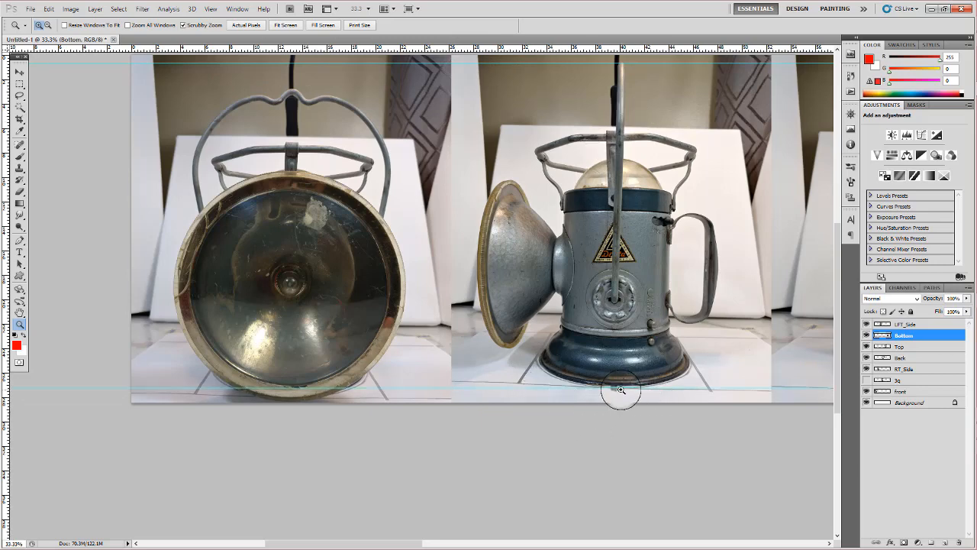
left_click_drag(621, 390, 626, 156)
left_click_drag(705, 120, 726, 85)
key("v")
key("z")
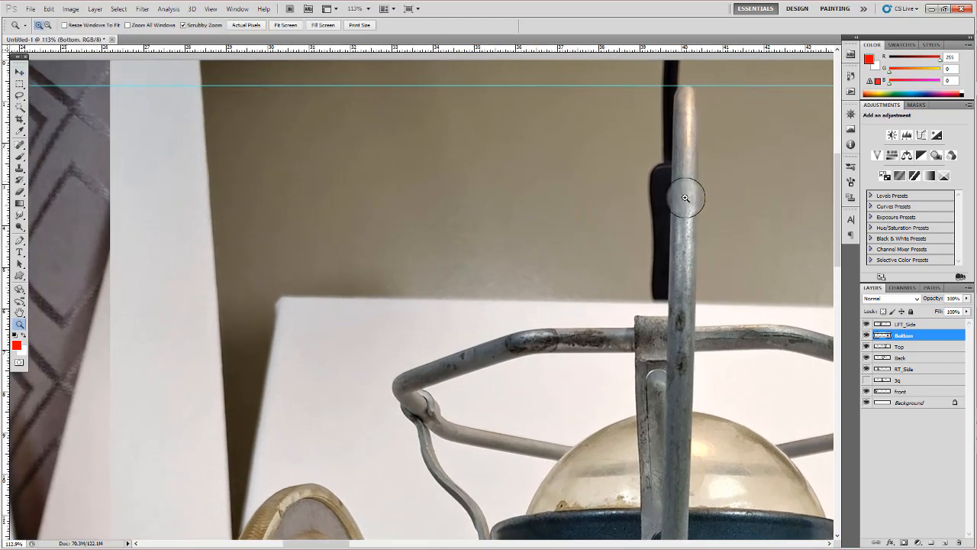
- Select the LFT_Side layer from its photo and nudge it up until the lamp's handle top and base align with the guides
left_click_drag(687, 196, 506, 196)
left_click_drag(710, 223, 495, 196)
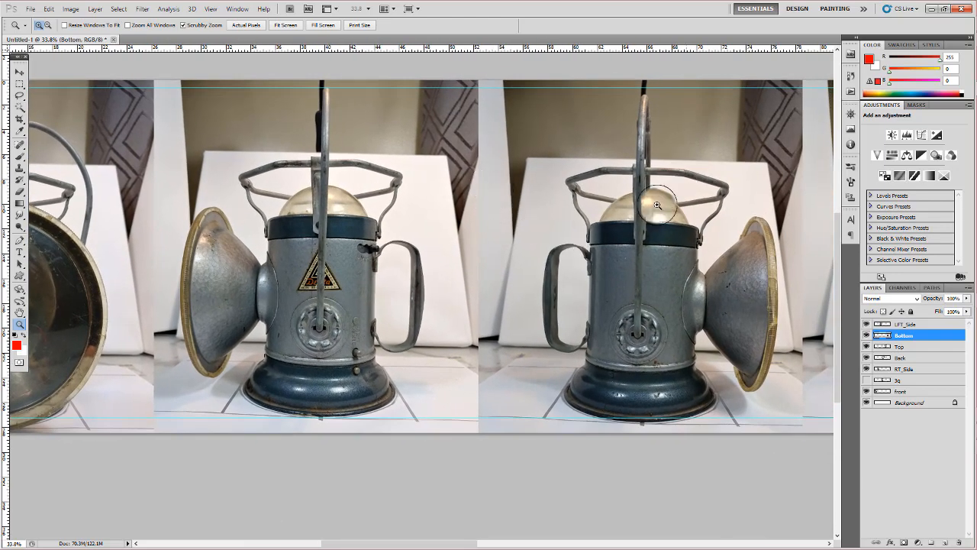
key("v")
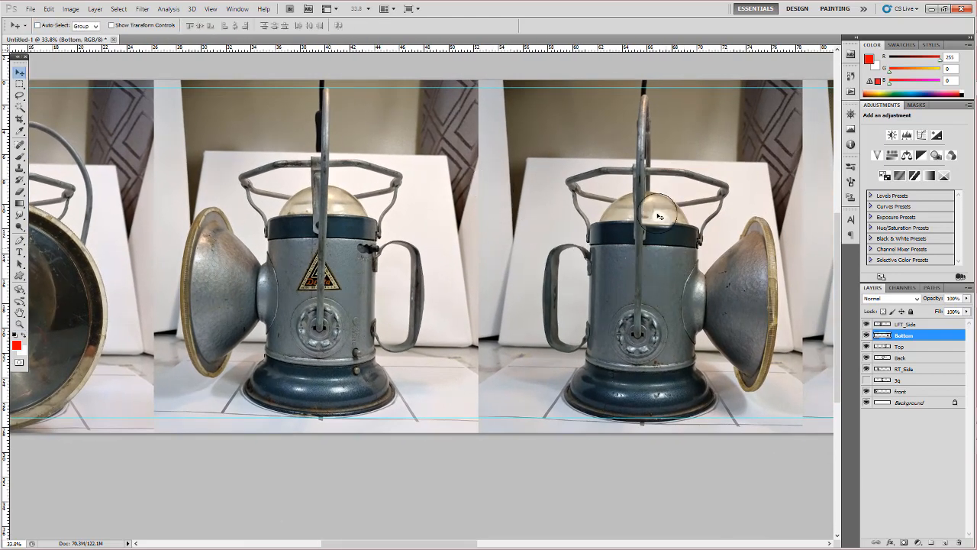
right_click(657, 227)
left_click(685, 233)
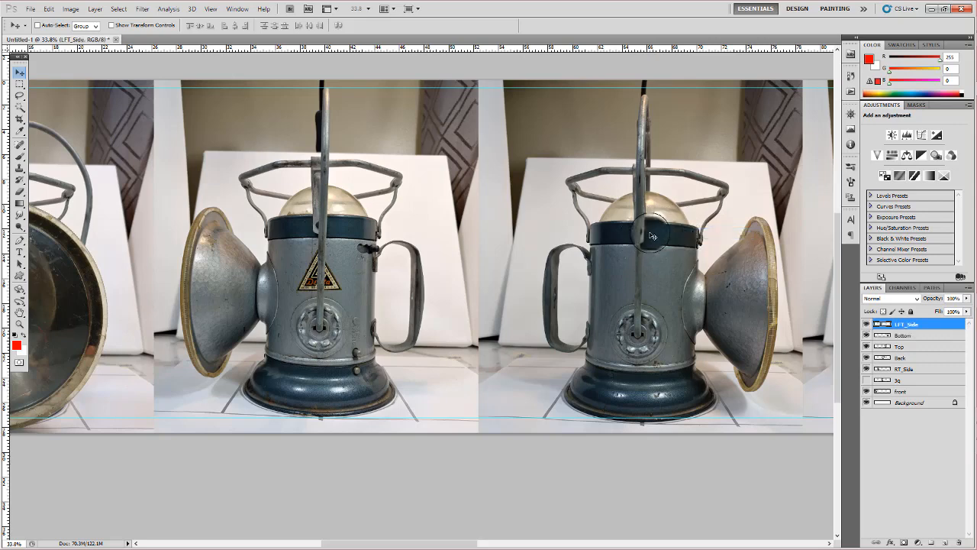
key("Up")
key("Up")
key("Up")
key("Up")
key("Up")
key("Up")
key("Up")
key("Up")
key("Up")
key("Up")
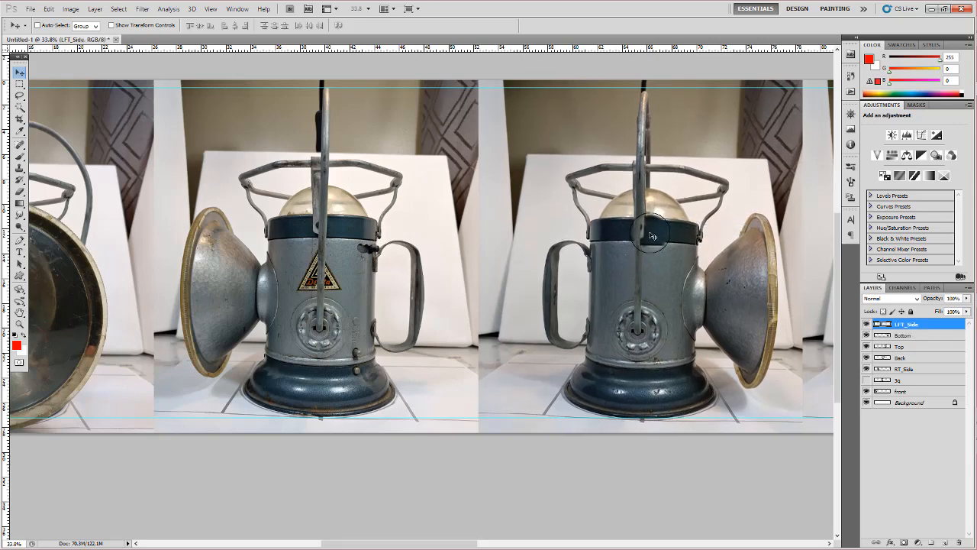
key("Up")
key("Up")
key("Up")
key("Up")
key("Up")
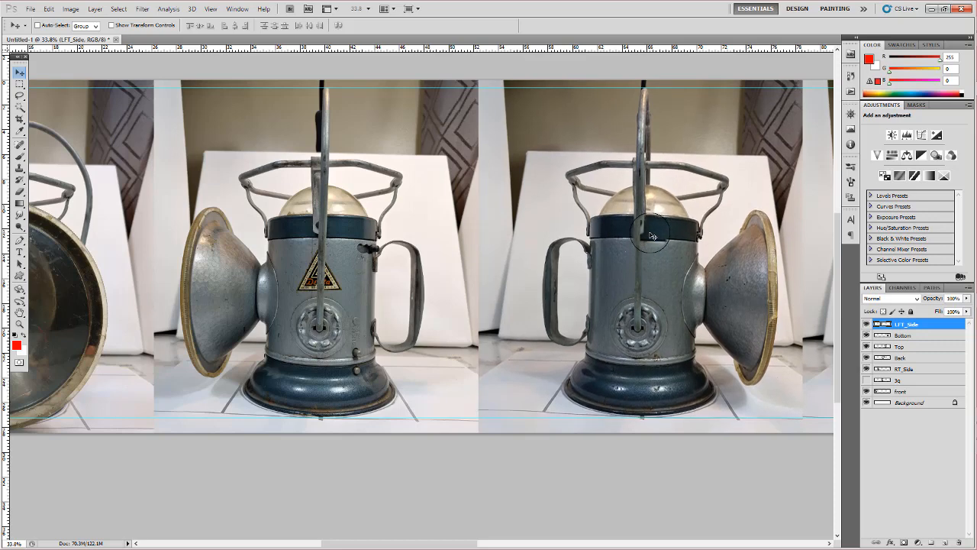
key("Up")
key("Up")
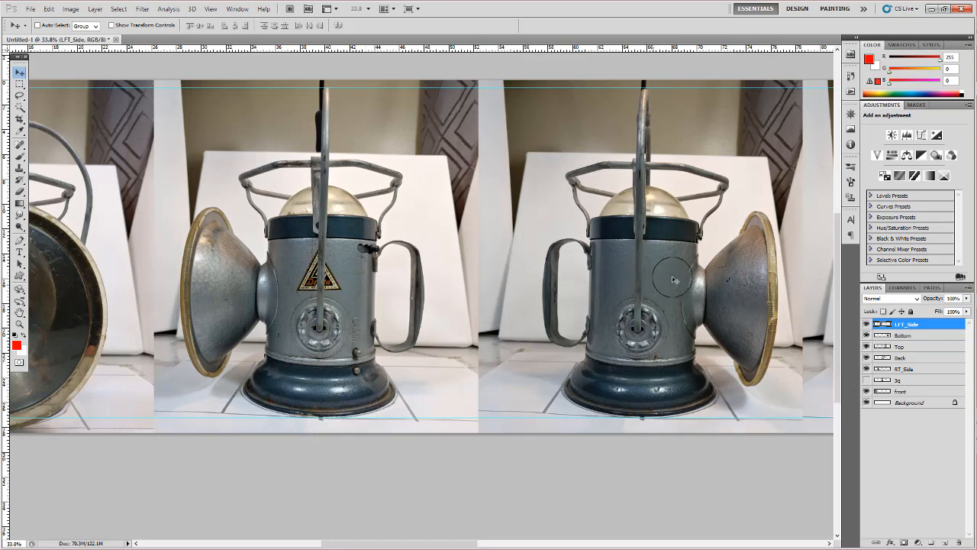
- Select the Back layer from its photo and nudge it up so the lamp's base lines up with the lower guide
left_click_drag(727, 277, 514, 283)
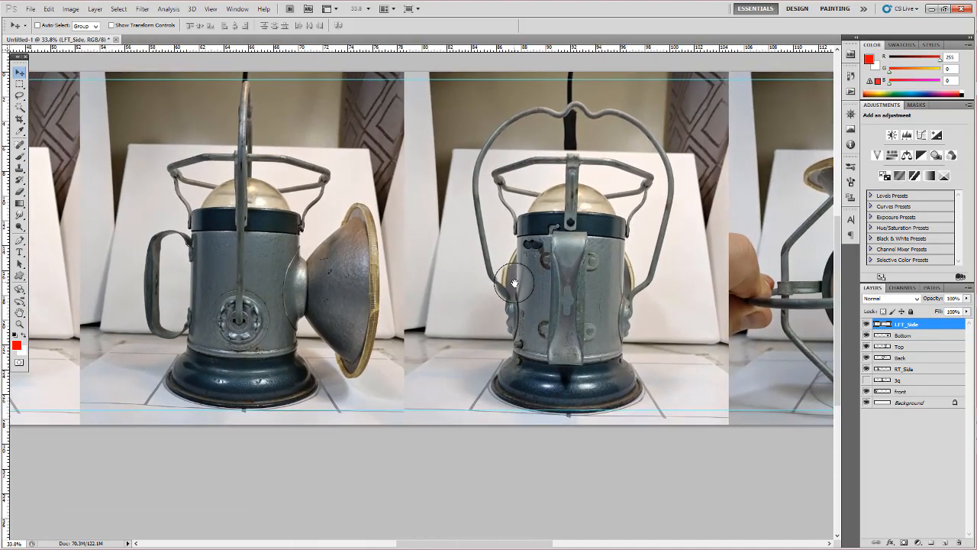
right_click(596, 269)
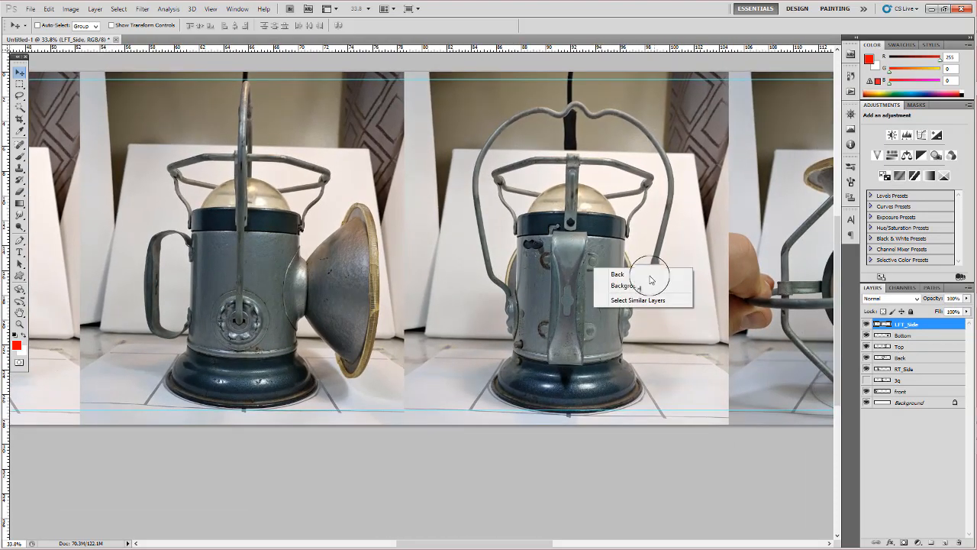
left_click(643, 275)
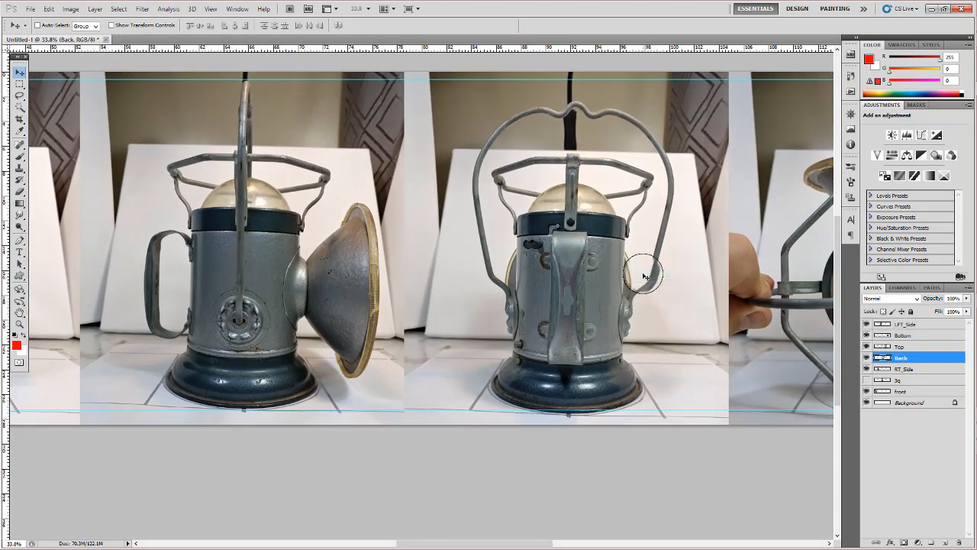
key("Up")
key("Up")
key("Up")
key("Up")
key("Up")
key("Up")
key("Up")
key("Up")
key("Up")
key("Up")
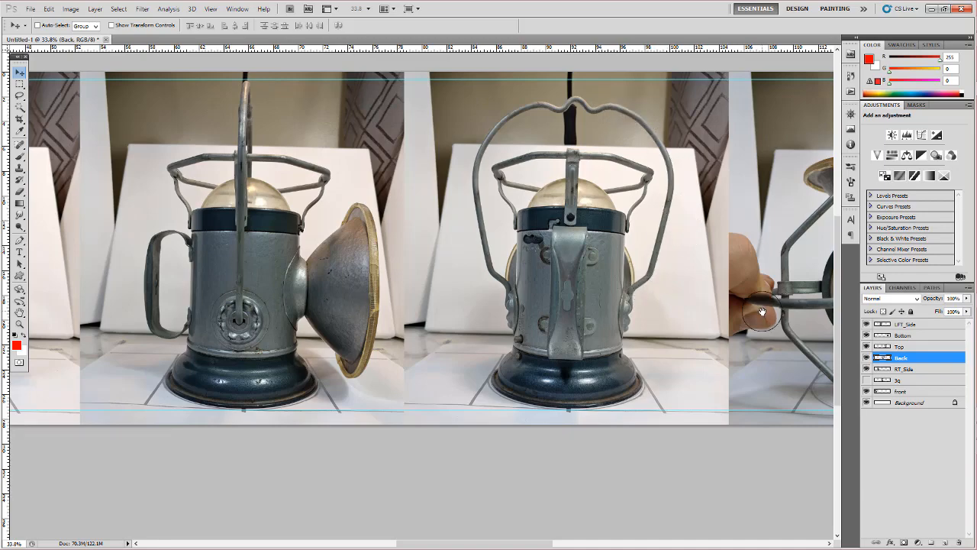
- Add a third horizontal guide just below the dark blue band at the top of the lamp bodies
left_click_drag(764, 311, 547, 295)
left_click_drag(633, 279, 829, 264)
left_click_drag(464, 277, 561, 265)
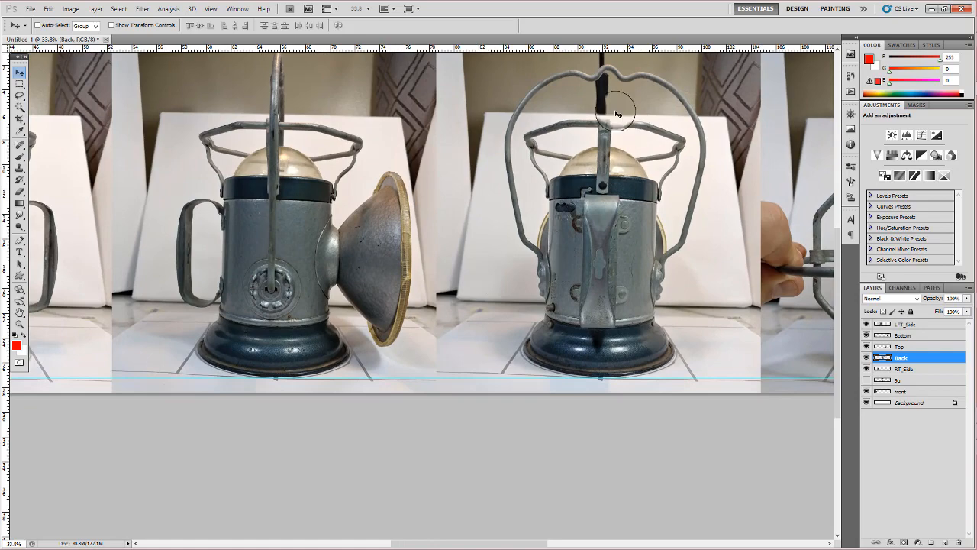
left_click_drag(457, 127, 569, 146)
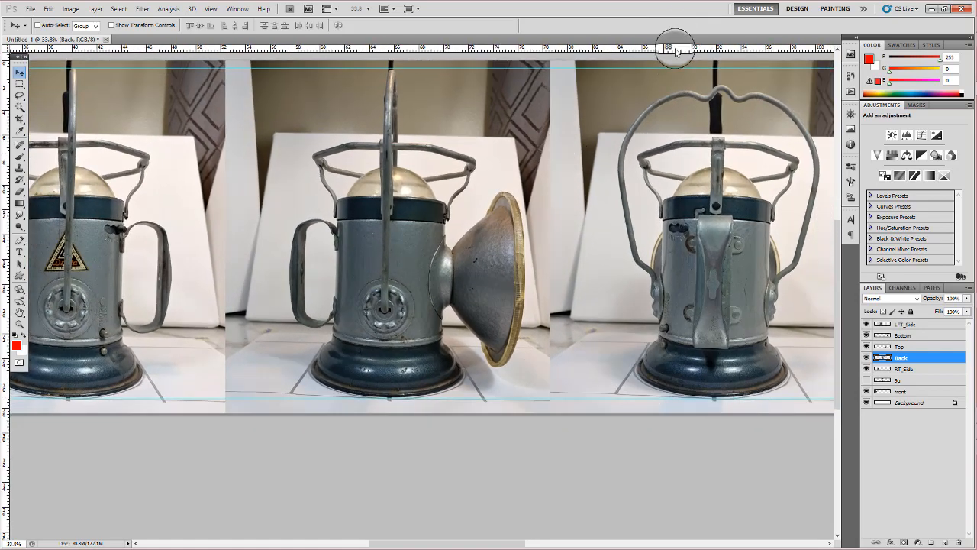
left_click_drag(675, 52, 682, 221)
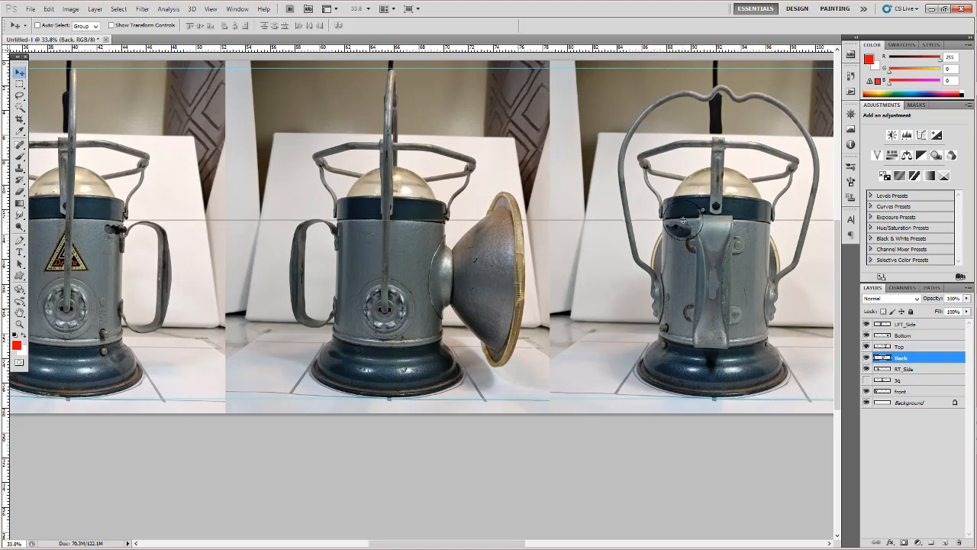
- Examine the lamps along the whole strip to compare their vertical alignment against the three guides
left_click_drag(370, 254, 759, 223)
scroll(685, 207, "right", 3)
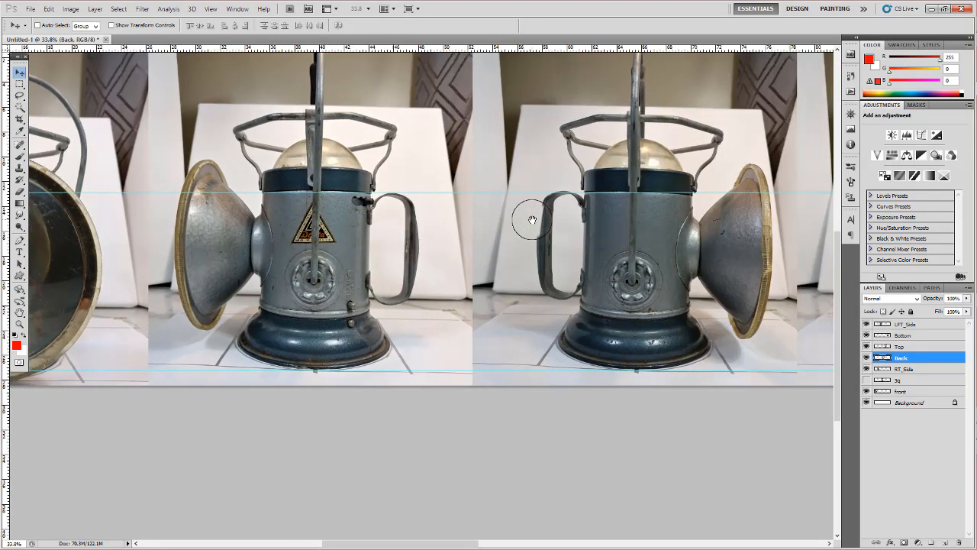
left_click_drag(697, 203, 434, 212)
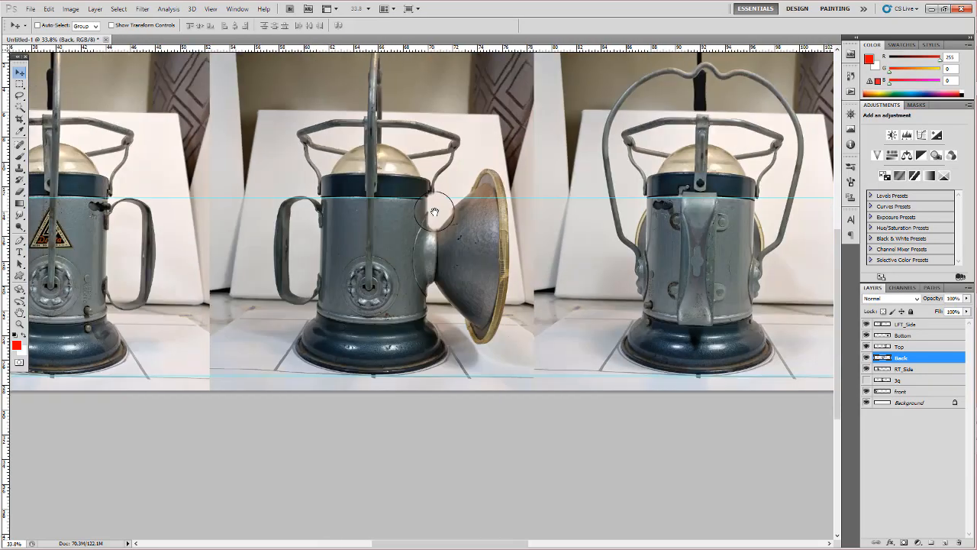
left_click_drag(720, 224, 478, 226)
left_click_drag(677, 233, 491, 235)
mouse_move(720, 236)
left_mouse_down()
mouse_move(457, 244)
mouse_move(717, 255)
left_mouse_up()
left_click_drag(428, 250, 138, 255)
left_click_drag(517, 299, 364, 277)
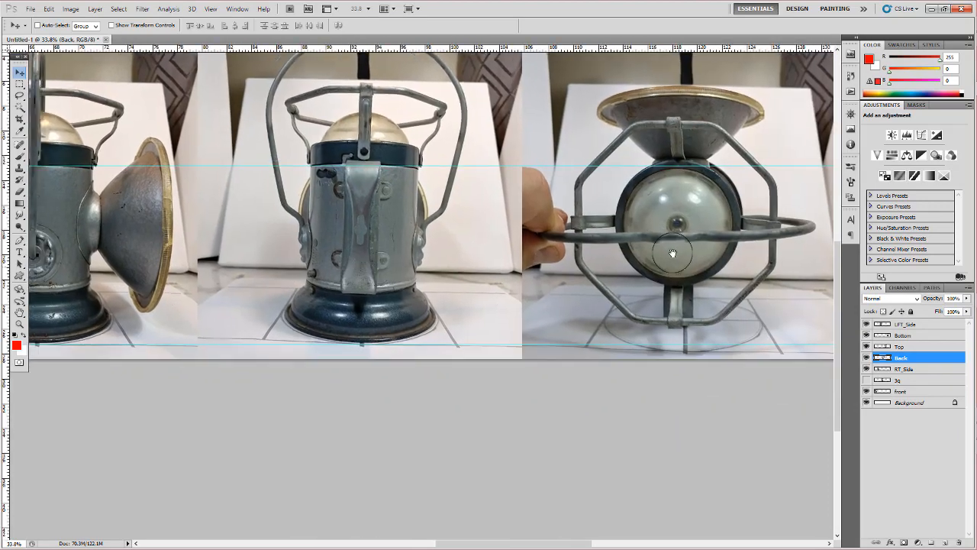
left_click_drag(175, 275, 729, 256)
left_click_drag(207, 279, 606, 262)
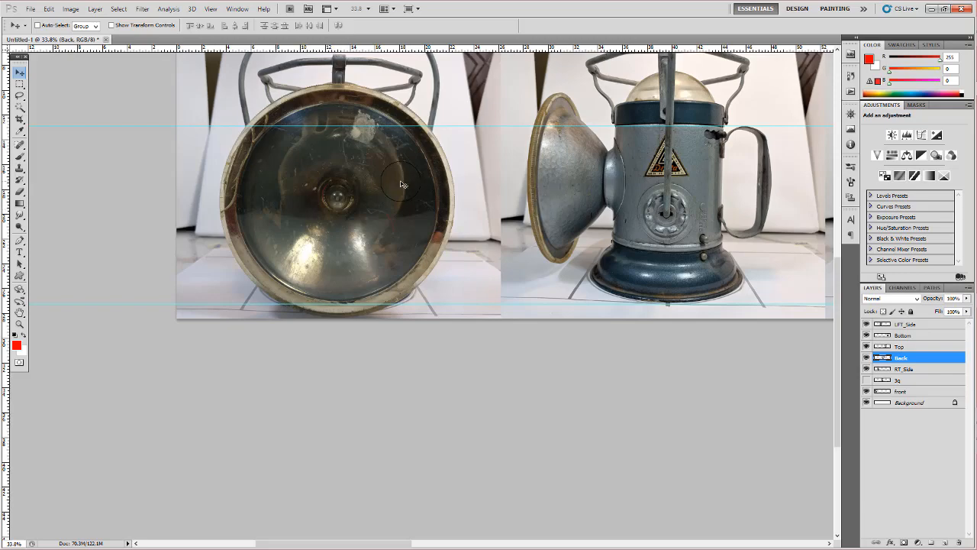
left_click_drag(631, 198, 164, 182)
left_click_drag(487, 210, 278, 235)
left_click_drag(420, 218, 489, 351)
left_click_drag(406, 334, 527, 278)
left_click_drag(452, 266, 666, 194)
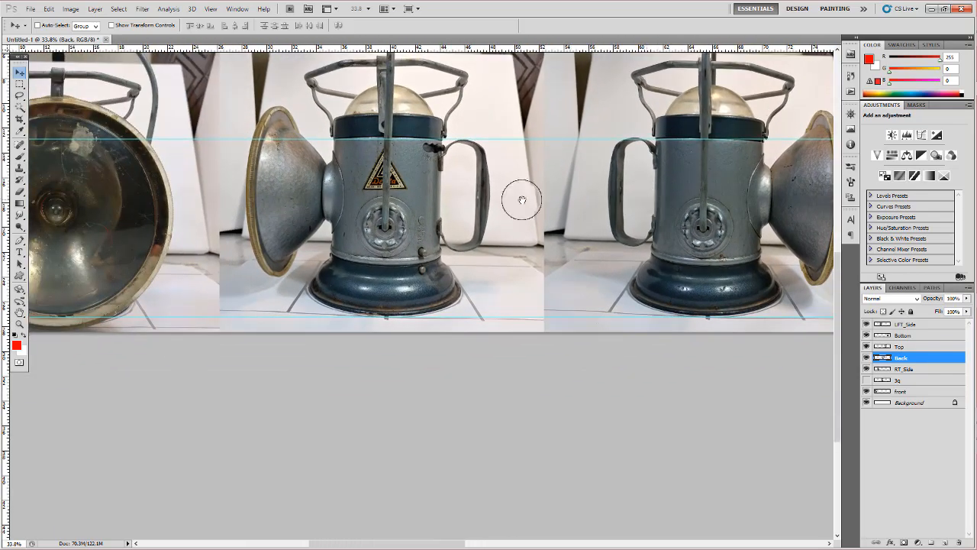
- Add vertical guides through the centre axes of the front, right-side and left-side lamp views
left_click_drag(522, 198, 654, 254)
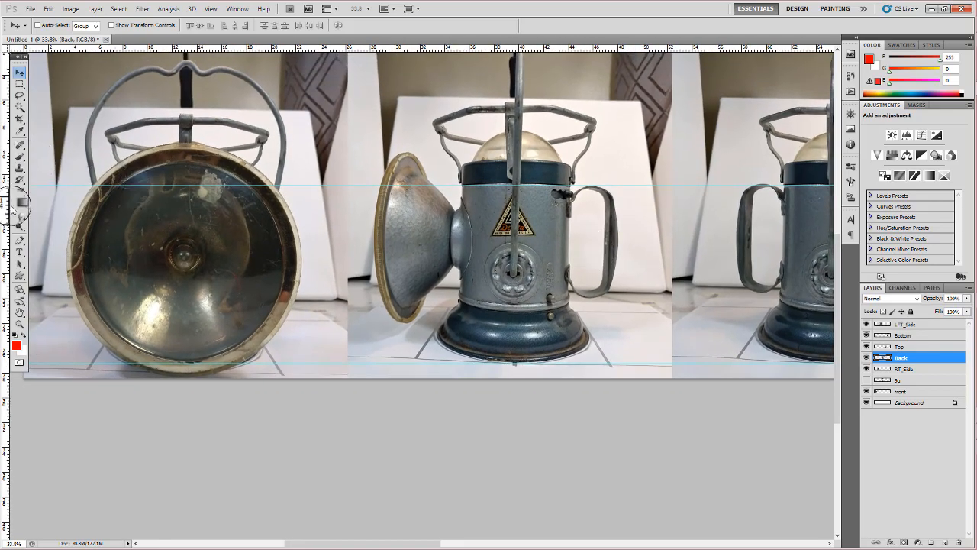
left_click_drag(181, 227, 186, 226)
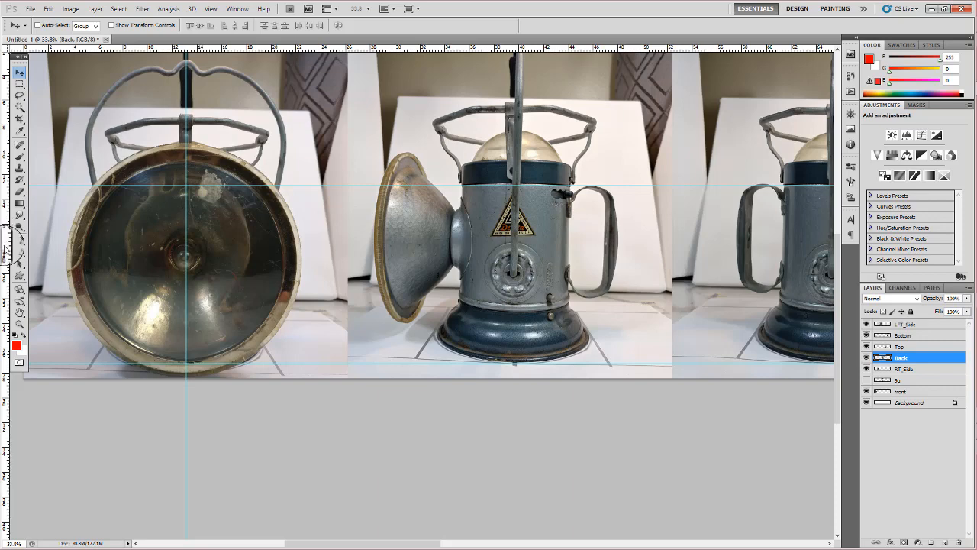
left_click_drag(7, 246, 514, 246)
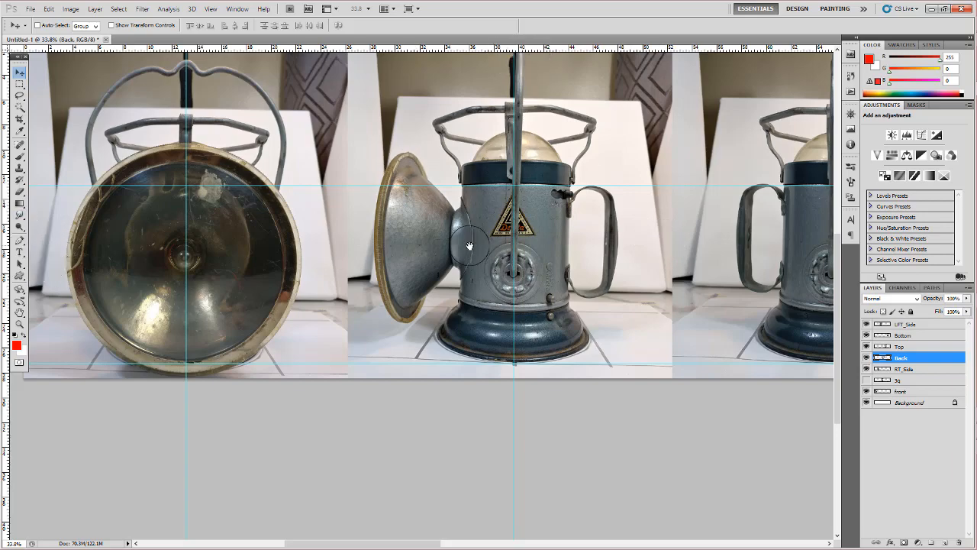
left_click_drag(469, 246, 467, 265)
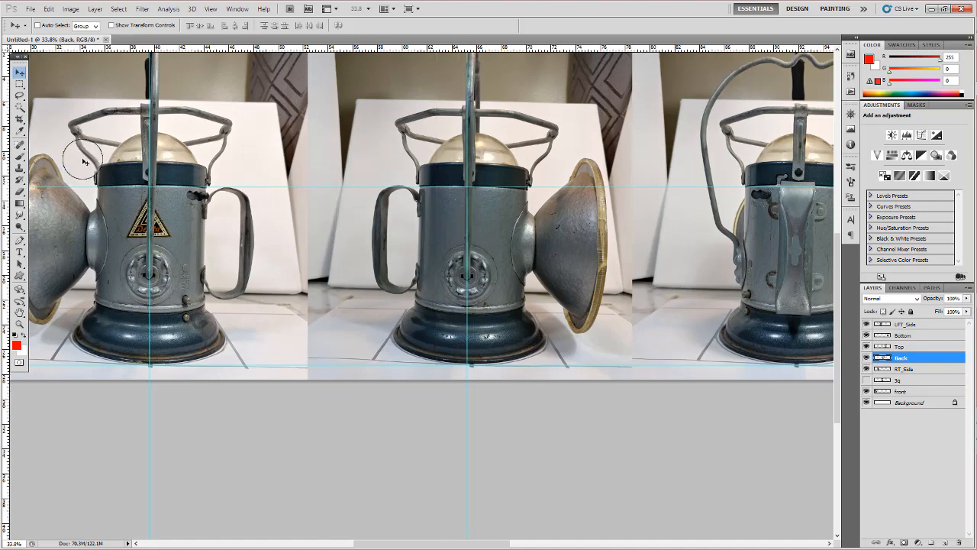
left_click(19, 225)
- Add vertical guides through the centre axes of the back, top and bottom lamp views
left_click_drag(557, 236, 289, 241)
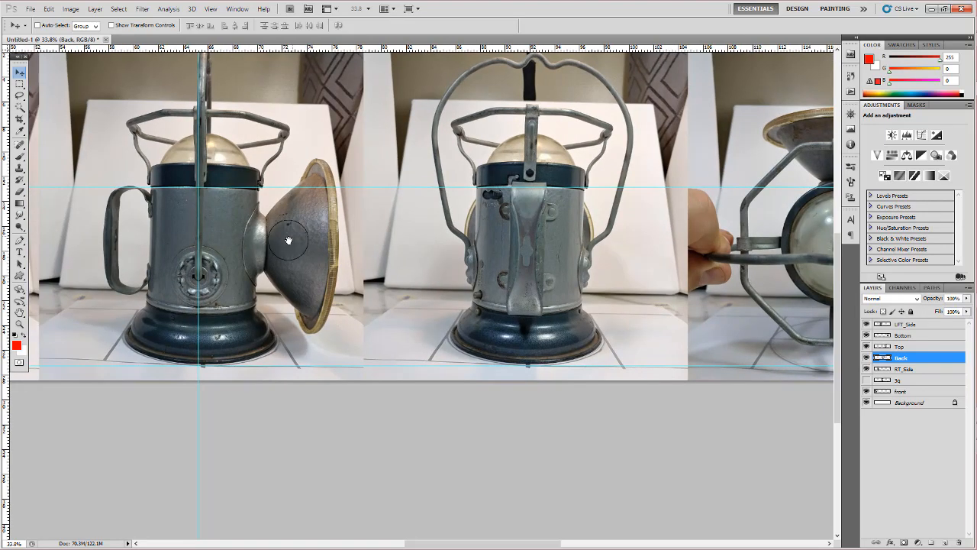
left_click_drag(6, 300, 529, 294)
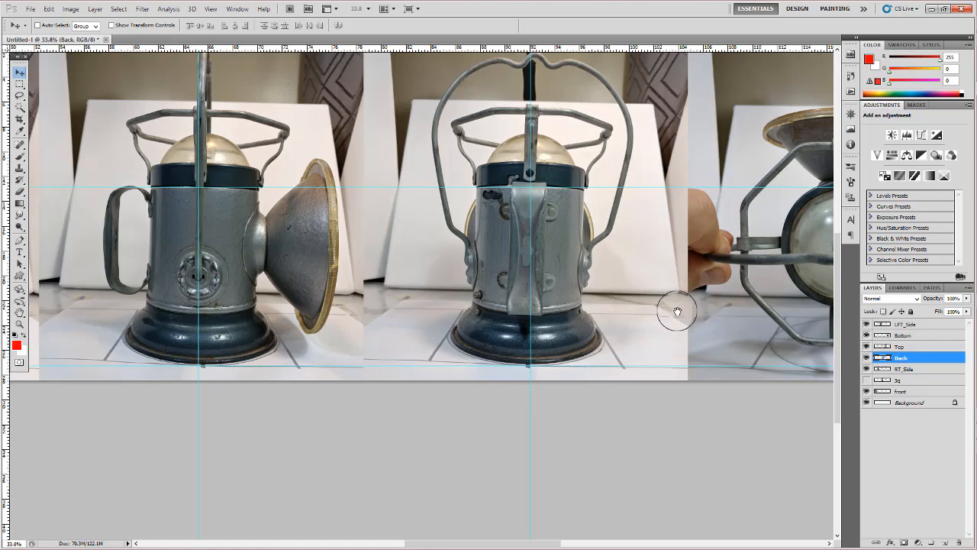
left_click_drag(715, 317, 326, 323)
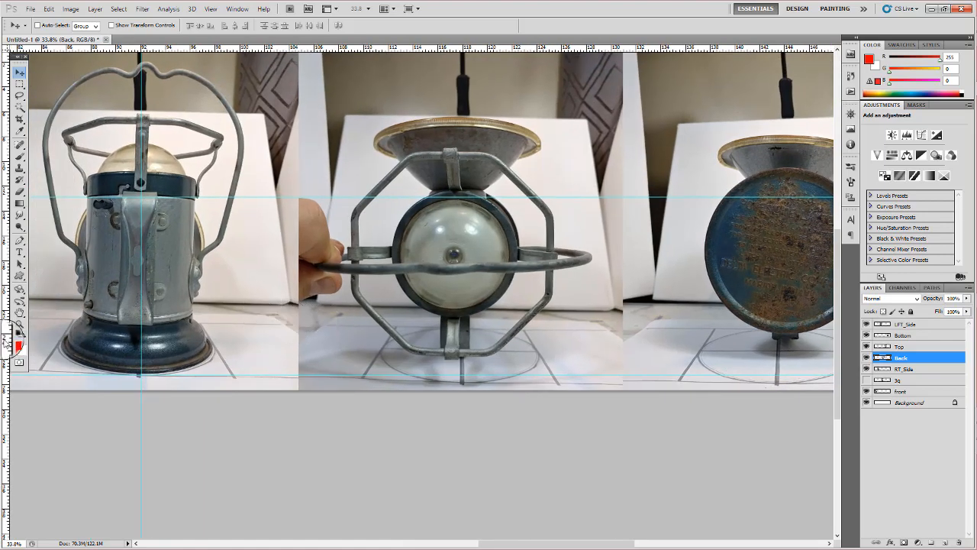
left_click_drag(7, 344, 454, 338)
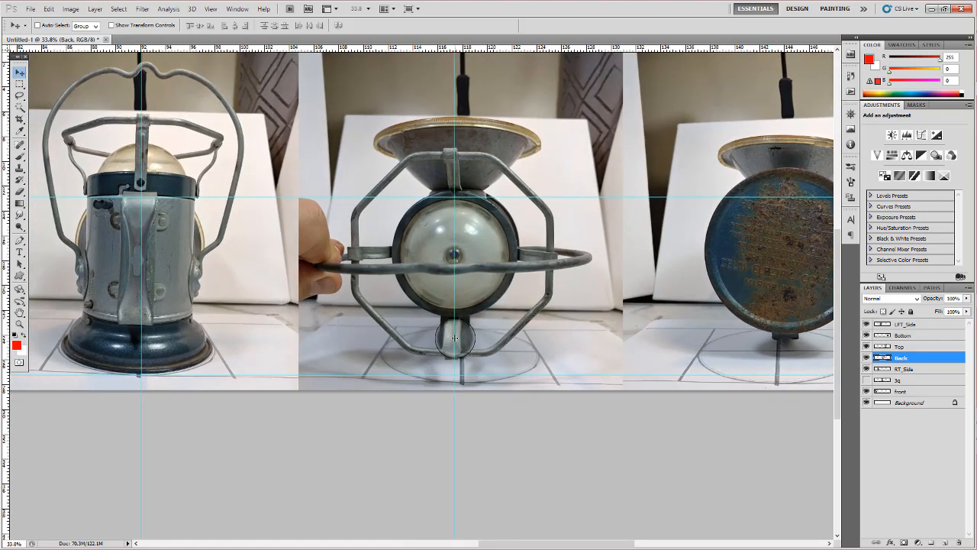
left_click_drag(524, 336, 260, 339)
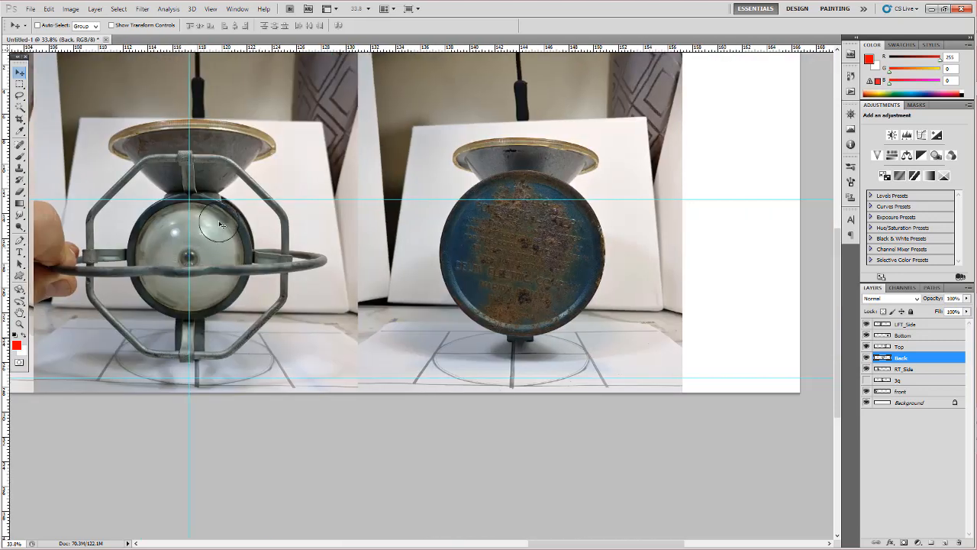
left_click_drag(8, 281, 520, 285)
- Examine the lamps along the strip to compare their tilt and centring against the new vertical guides
scroll(469, 257, "left", 10)
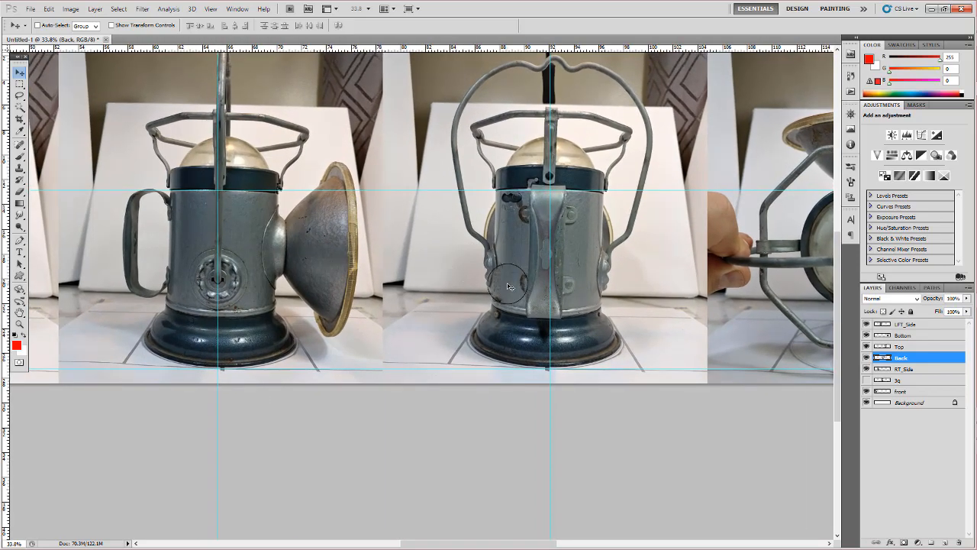
key("z")
left_click_drag(517, 244, 621, 241)
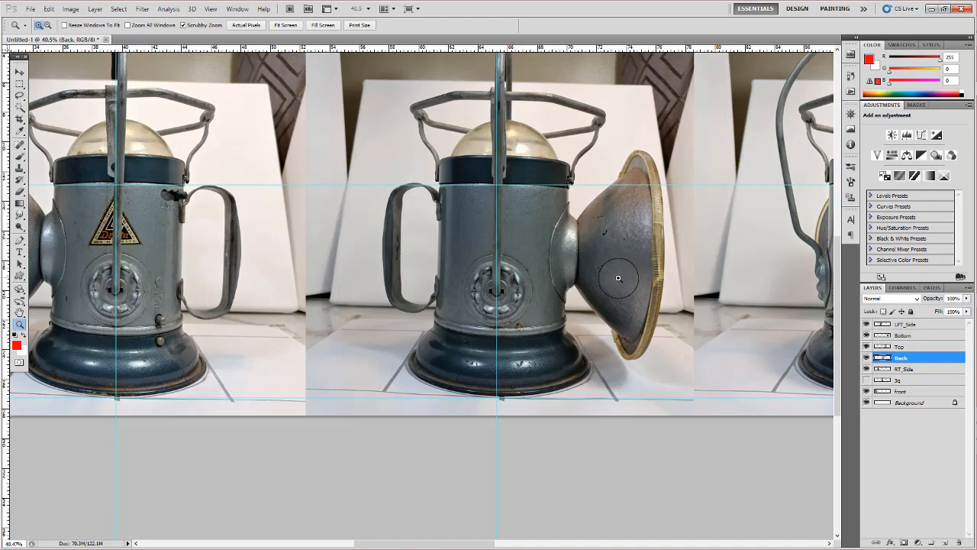
left_click_drag(618, 277, 594, 275)
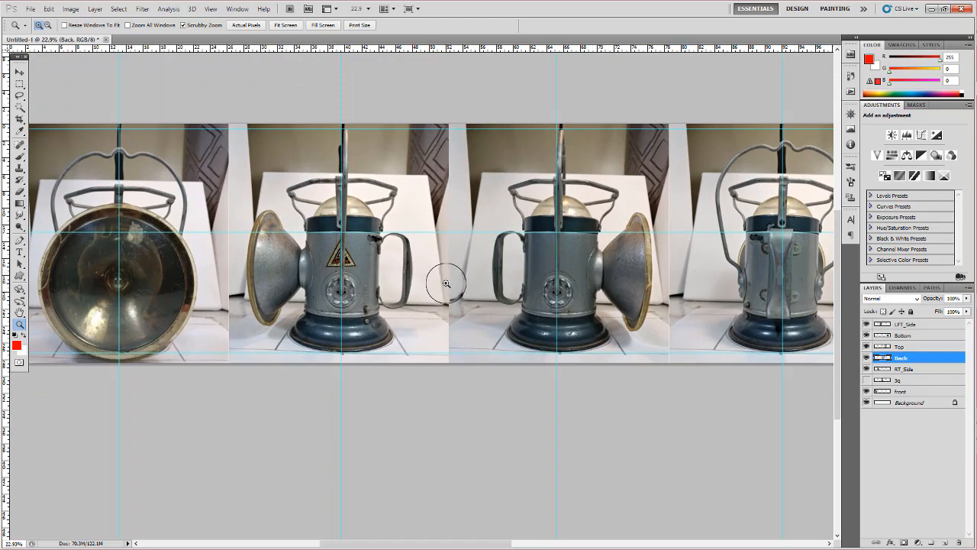
mouse_move(758, 298)
left_mouse_down()
mouse_move(649, 282)
mouse_move(759, 281)
left_mouse_up()
left_click_drag(545, 283, 644, 288)
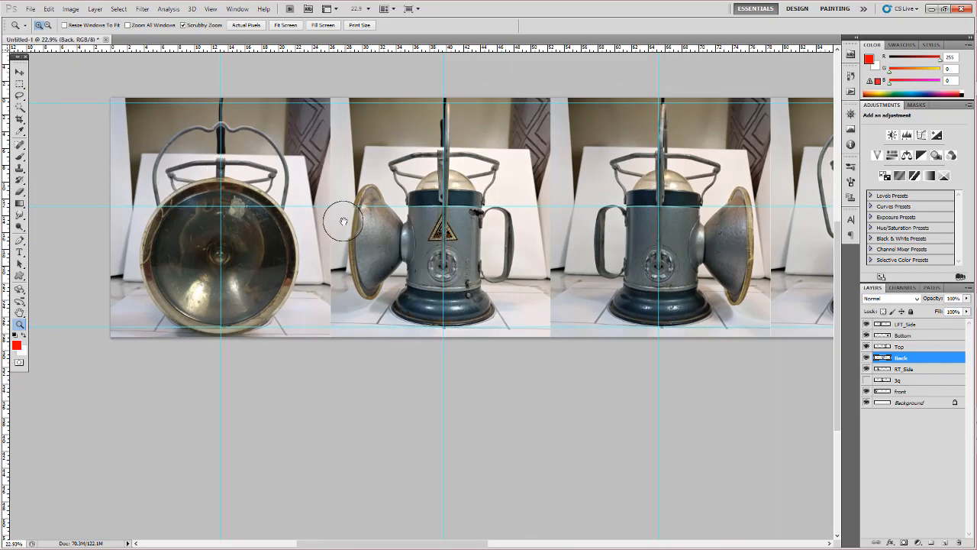
left_click_drag(338, 223, 293, 183)
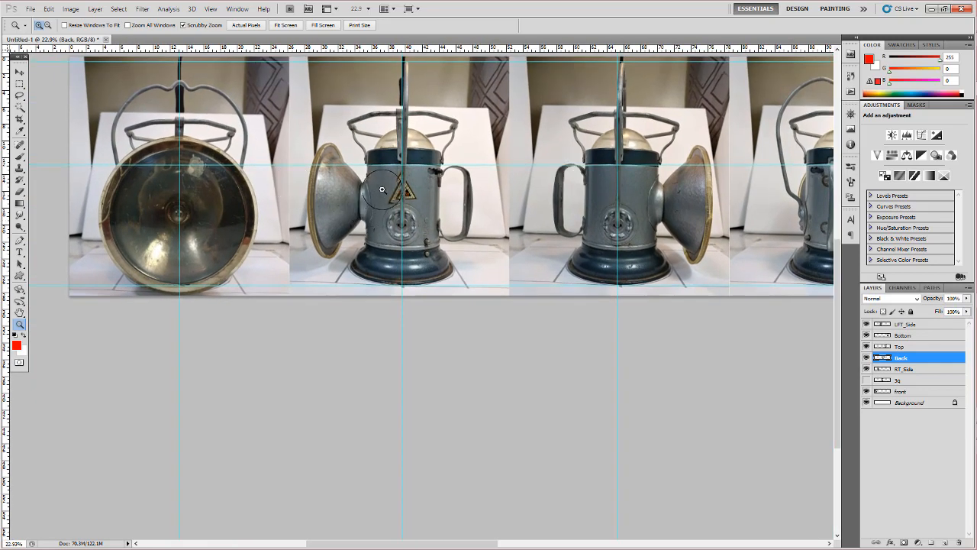
left_click_drag(371, 183, 416, 180)
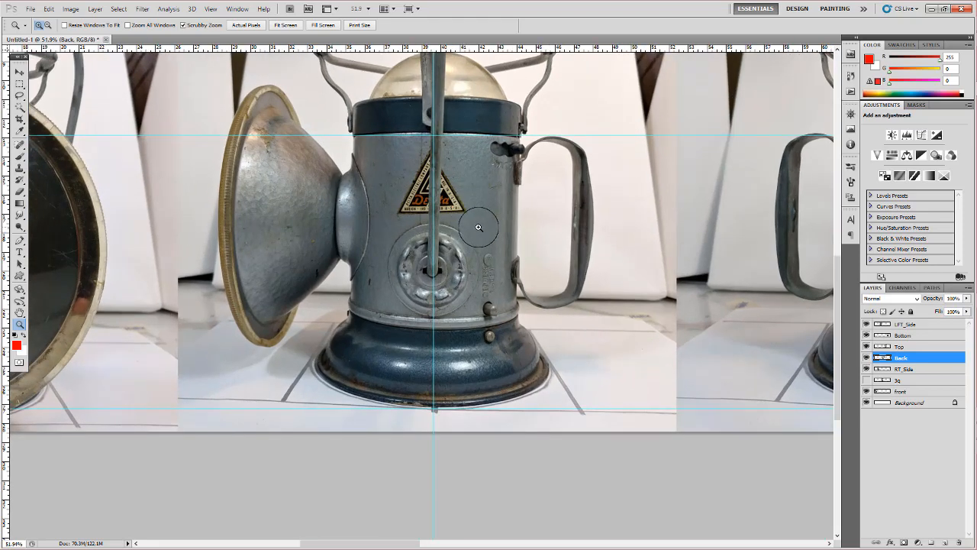
- Select the RT_Side layer from its photo and rotate it -0.96° about a pivot at the lamp's base on the vertical guide
key("v")
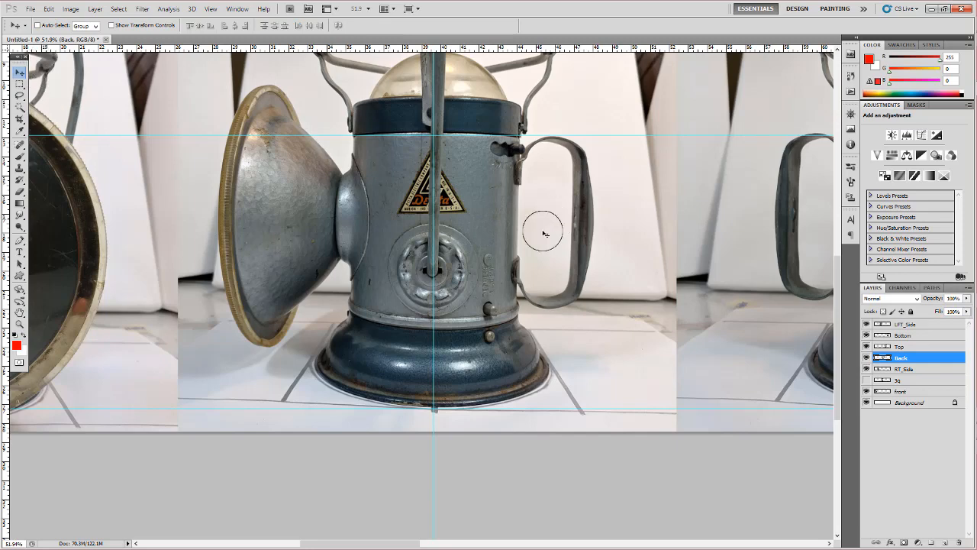
right_click(488, 208)
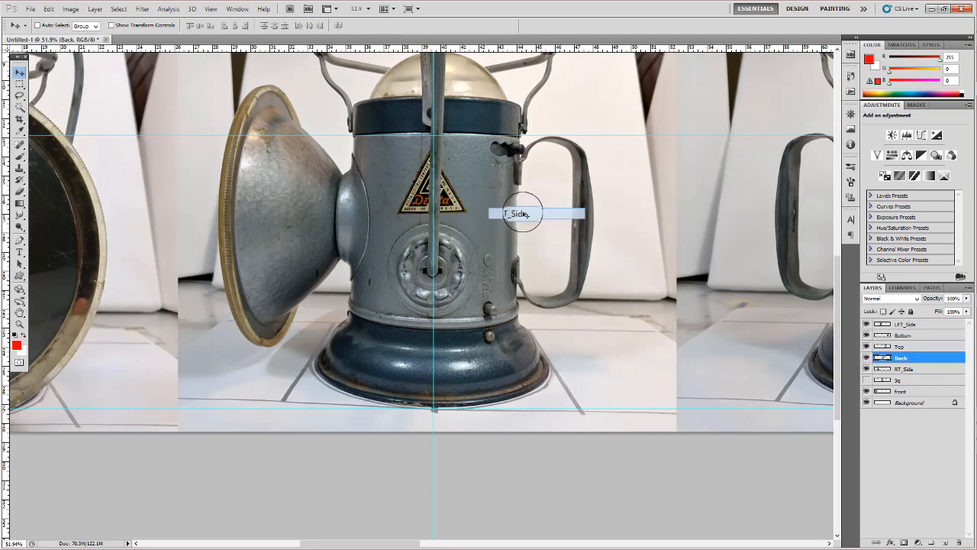
left_click(510, 213)
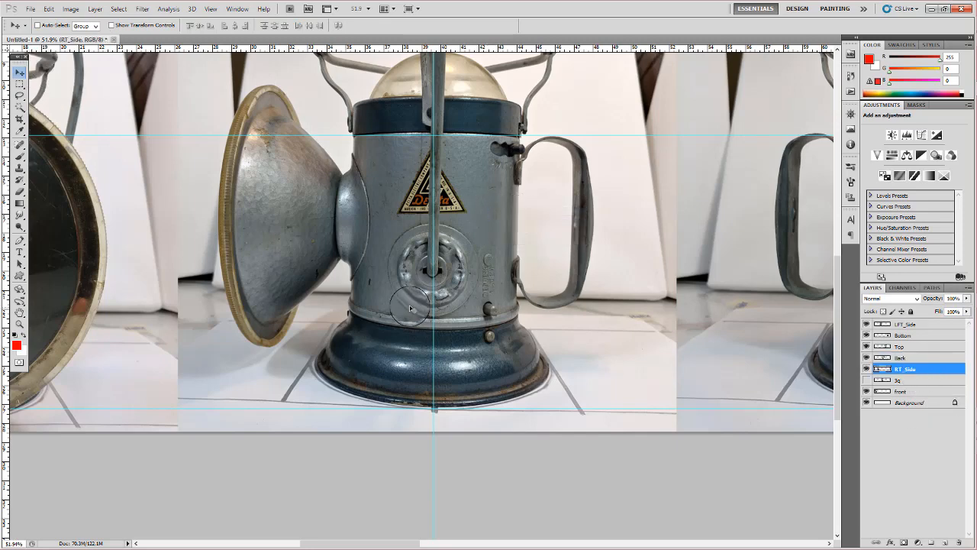
key("z")
left_click_drag(498, 306, 482, 300)
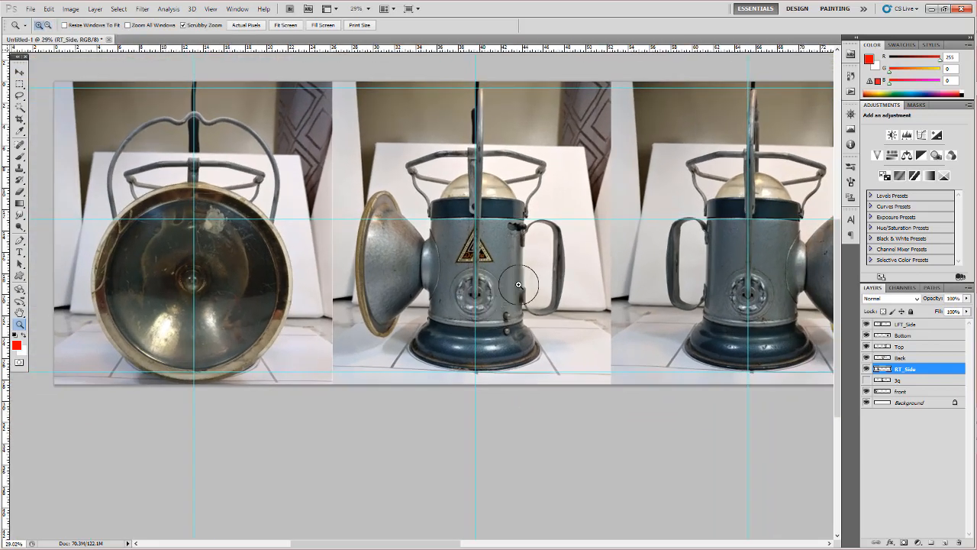
key("ctrl+t")
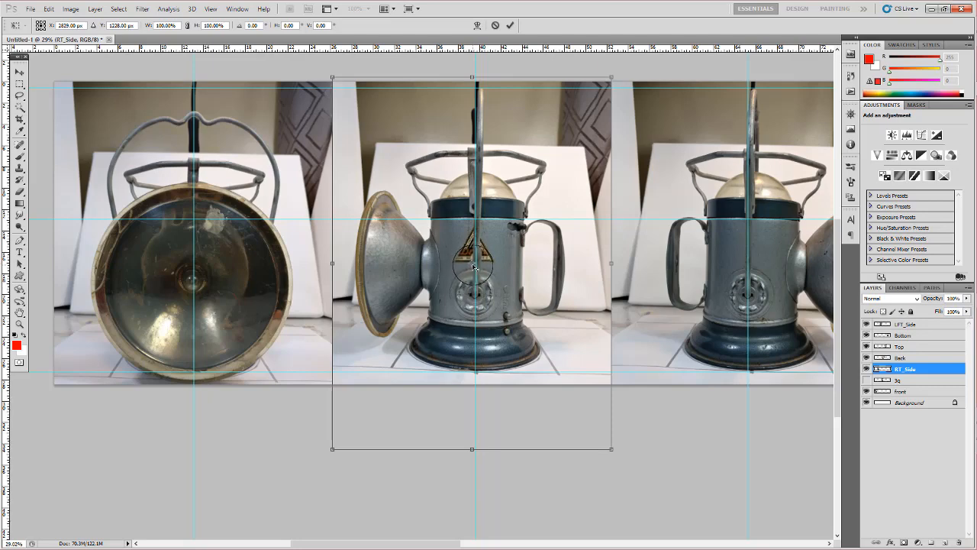
left_click_drag(474, 266, 476, 375)
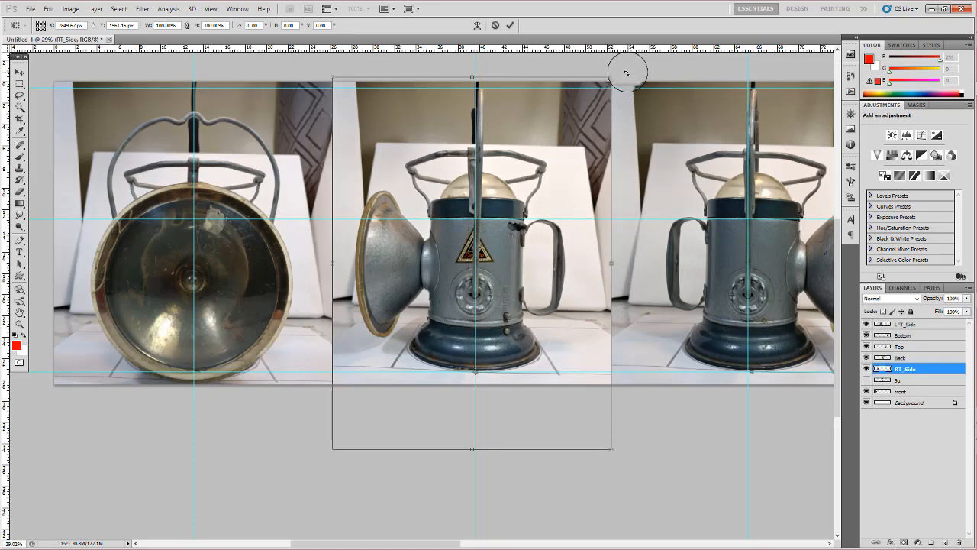
left_click_drag(621, 73, 618, 67)
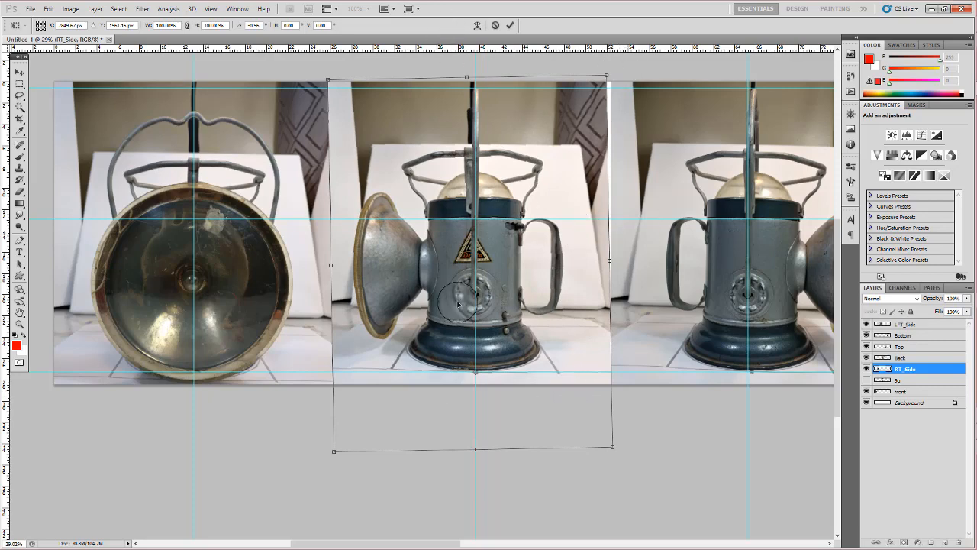
left_click(511, 28)
- Nudge the RT_Side layer right until the lamp's centre lines up with its vertical guide
key("z")
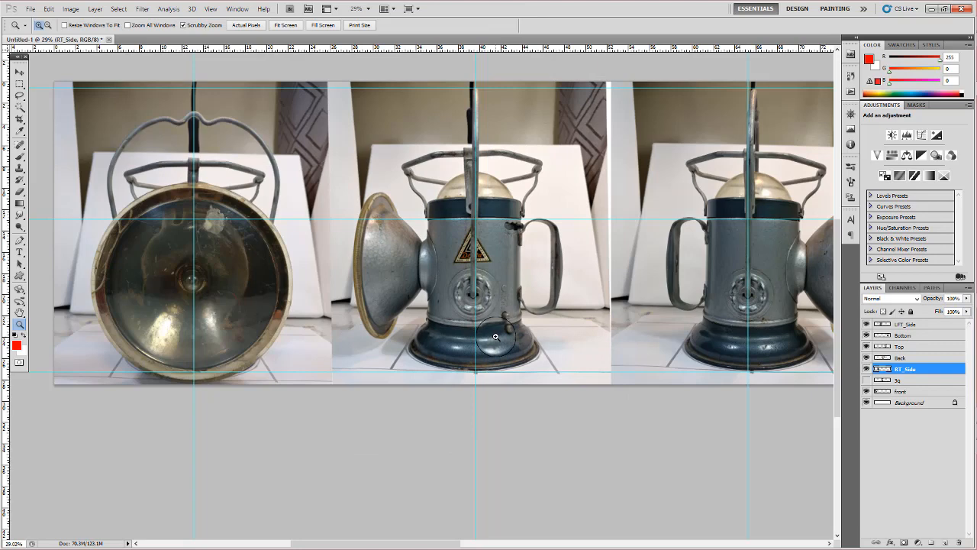
key("ctrl+Right")
key("ctrl+Right")
key("ctrl+Right")
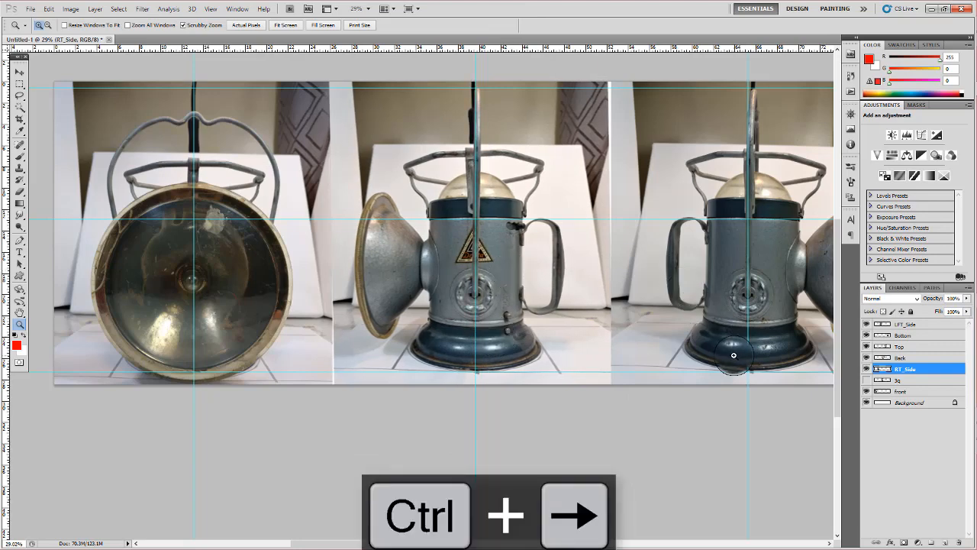
- Select the LFT_Side layer from its photo and rotate it -0.75° about a pivot at the lamp's base to straighten it along its guide
left_click_drag(733, 355, 559, 349)
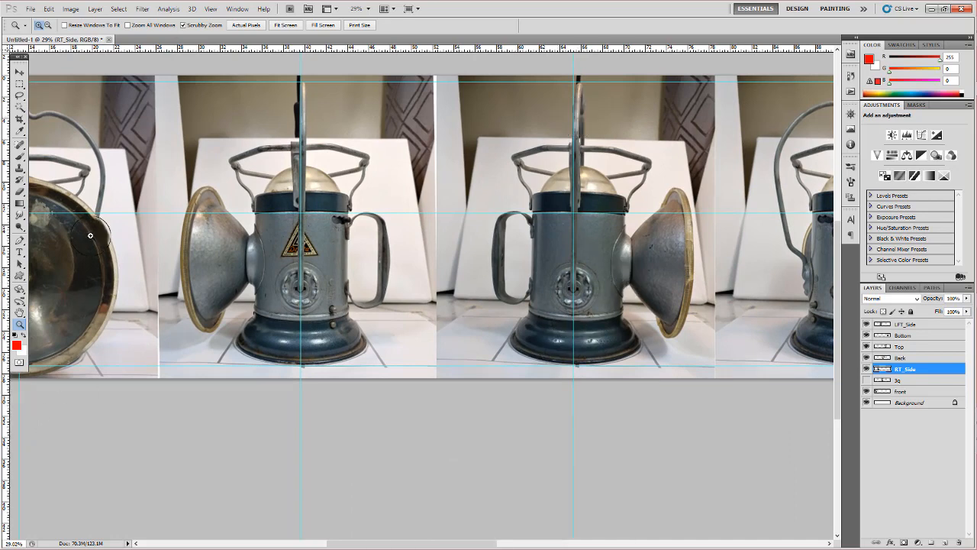
key("v")
right_click(523, 226)
left_click(538, 247)
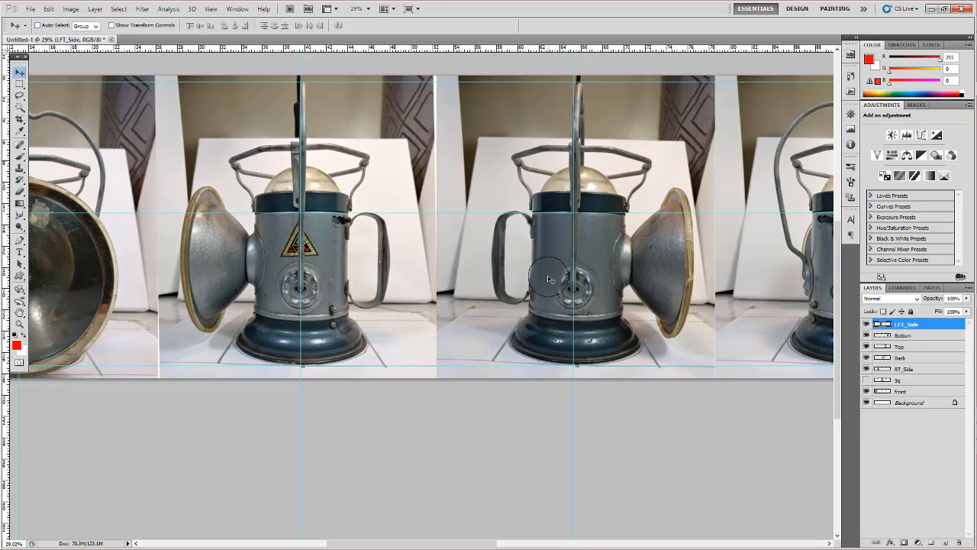
key("ctrl+t")
left_click_drag(578, 253, 577, 368)
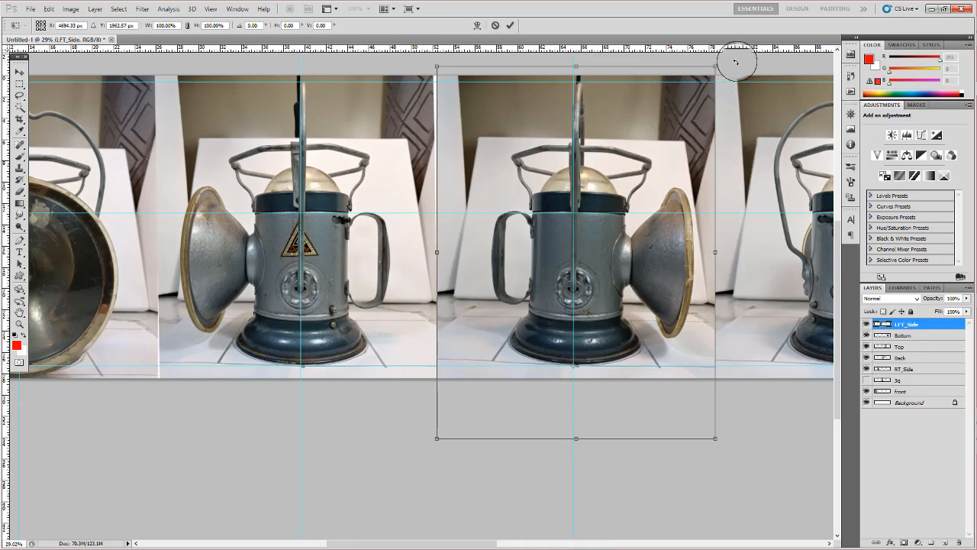
left_click_drag(736, 62, 730, 55)
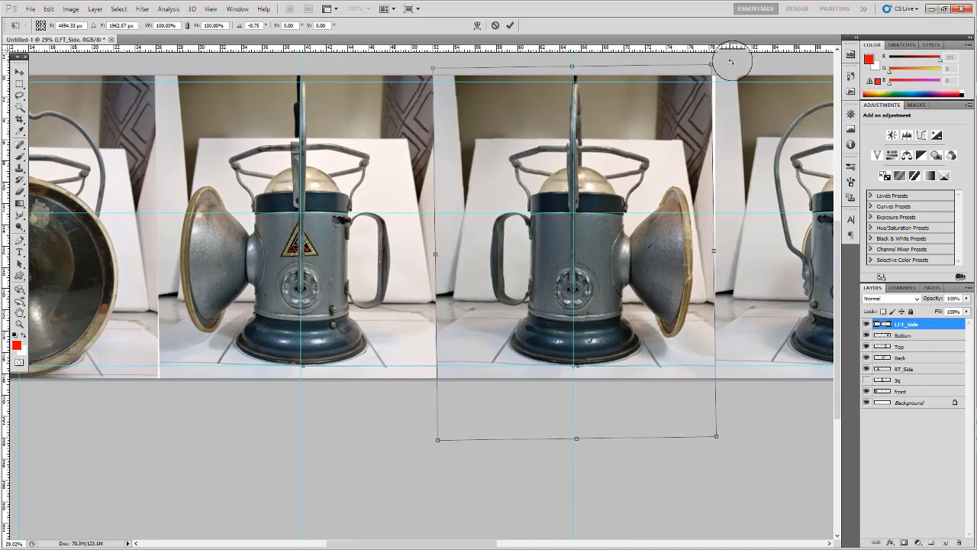
key("Return")
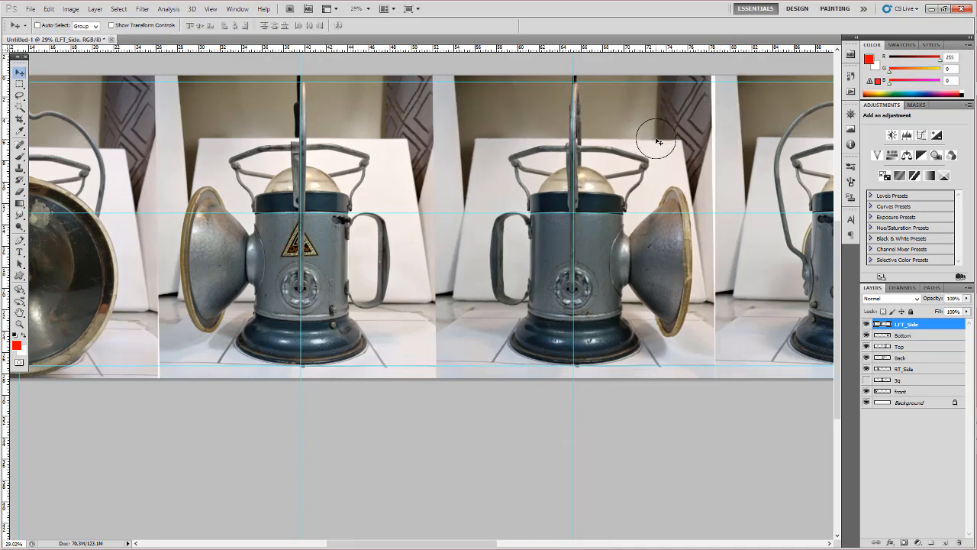
- Select the Back layer from its photo and rotate it -1.00° about a pivot at the lamp's base on the vertical guide
left_click_drag(718, 243, 485, 213)
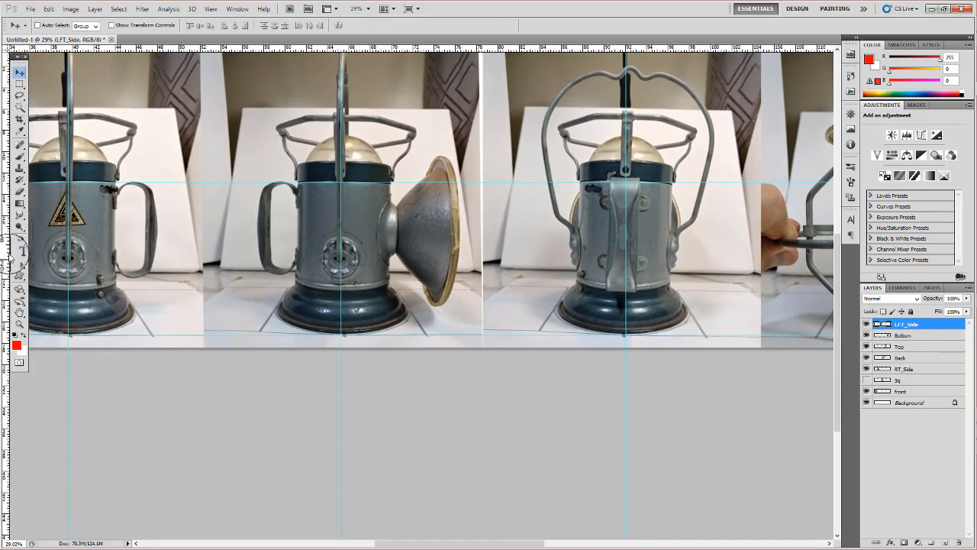
right_click(650, 125)
left_click(666, 131)
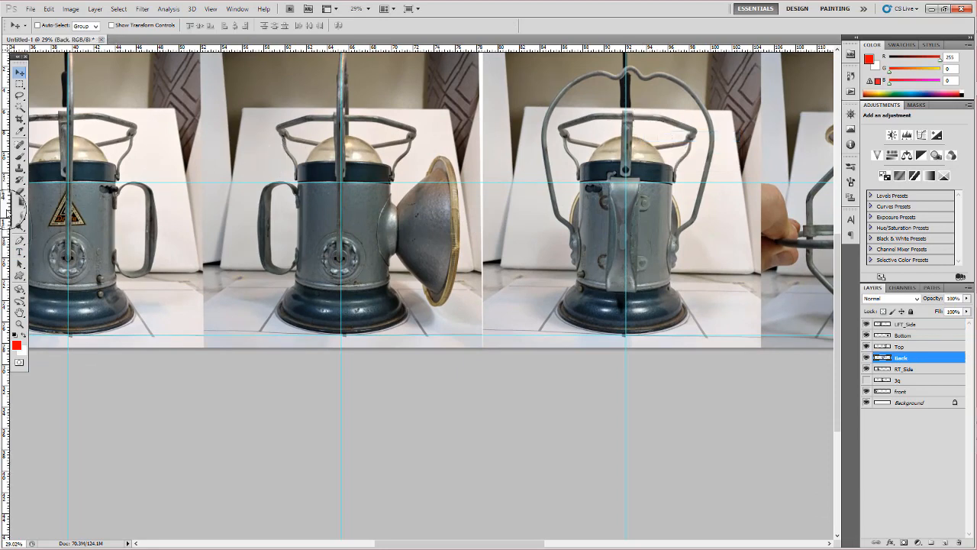
key("ctrl+t")
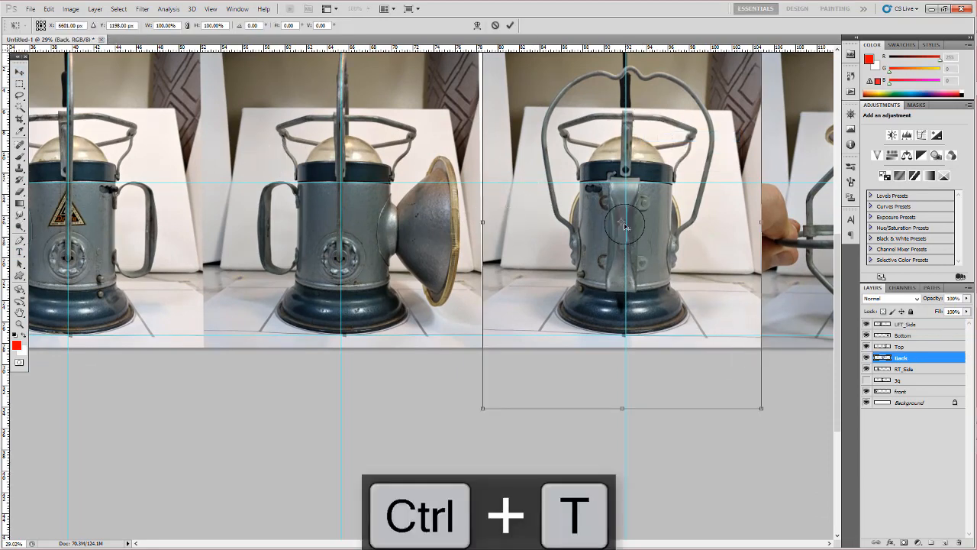
left_click_drag(625, 226, 628, 341)
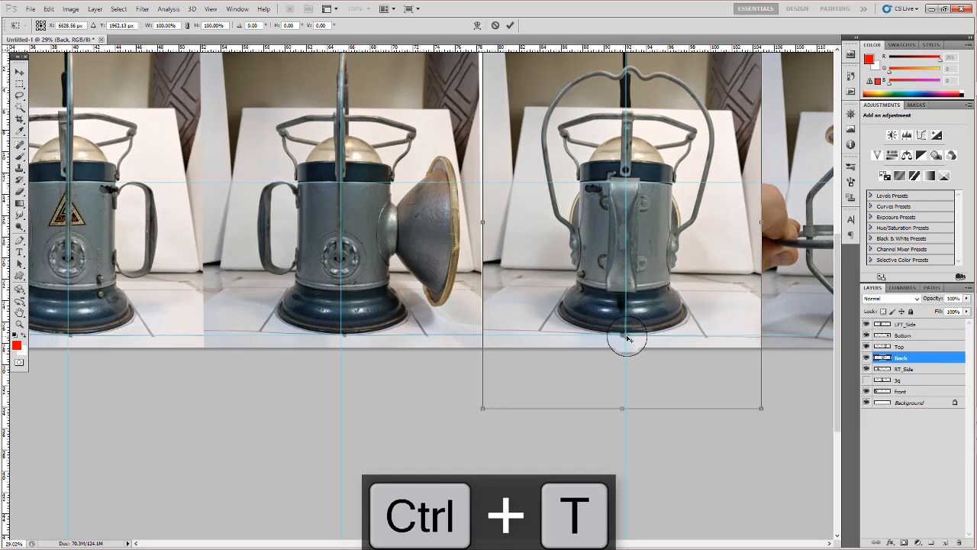
left_click_drag(797, 154, 791, 154)
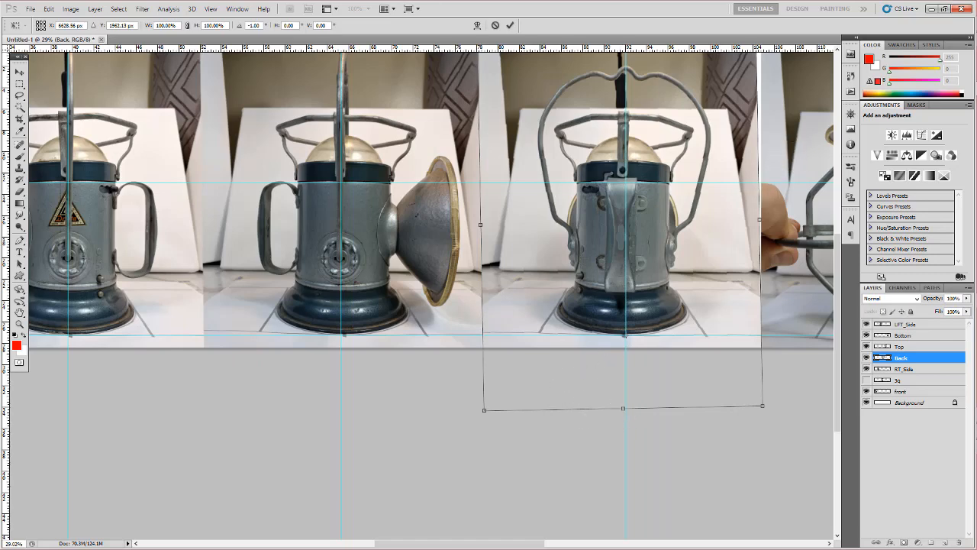
left_click(513, 29)
- Nudge the Back layer right to bring the lamp's centre onto its vertical guide
key("ctrl+Right")
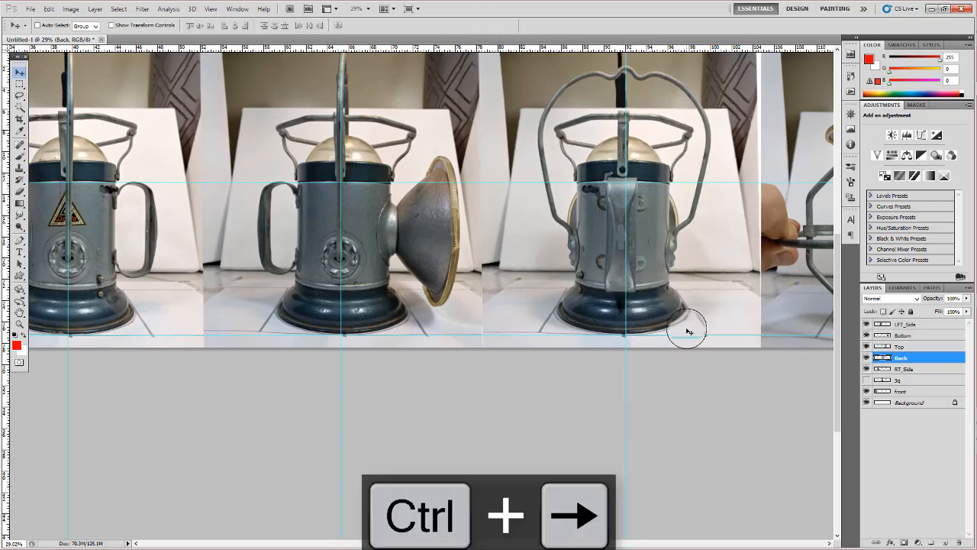
key("ctrl+Right")
key("ctrl+Right")
key("ctrl+Right")
key("ctrl+Right")
key("ctrl+Right")
key("ctrl+Right")
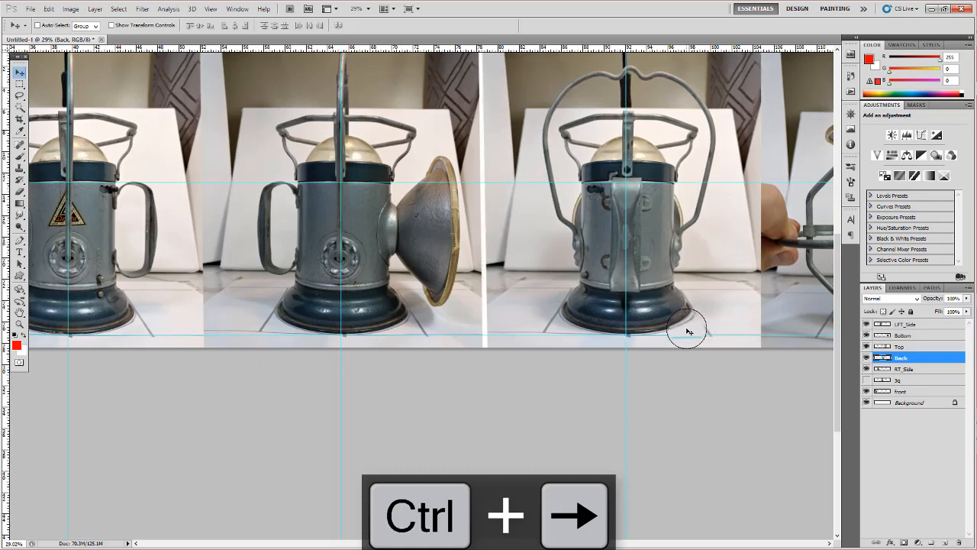
- Examine the alignment of each lamp view against the horizontal and vertical guides across the sheet
left_click_drag(677, 288, 593, 271)
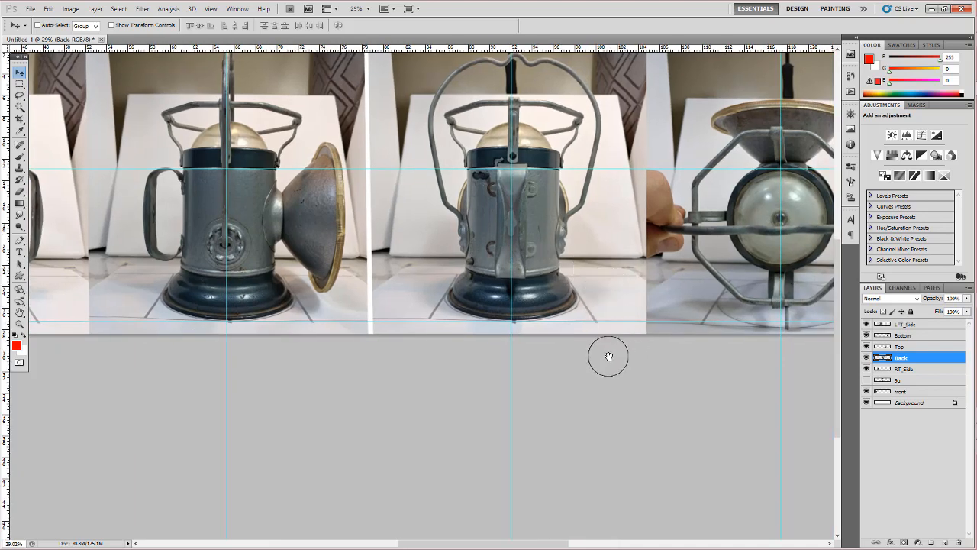
left_click_drag(608, 356, 468, 356)
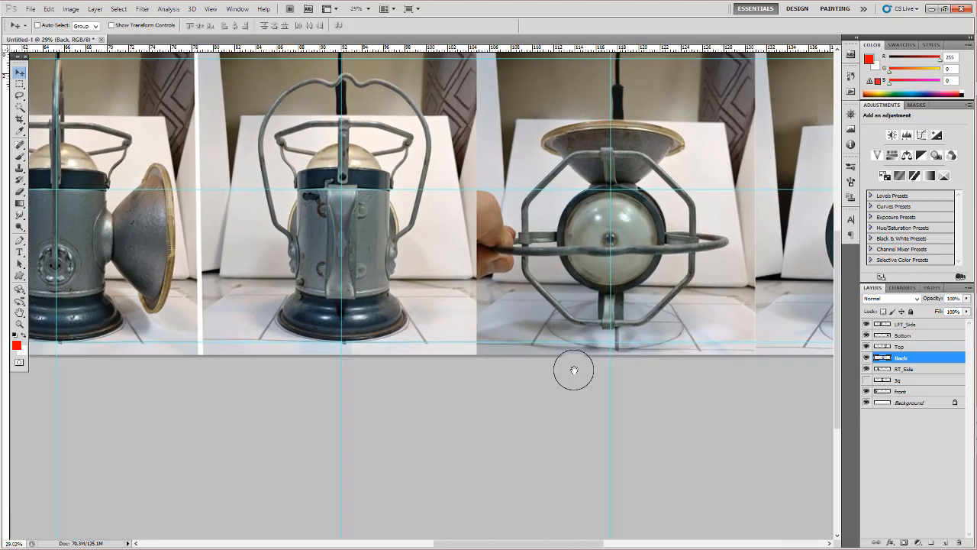
left_click_drag(574, 370, 530, 375)
left_click_drag(645, 317, 640, 318)
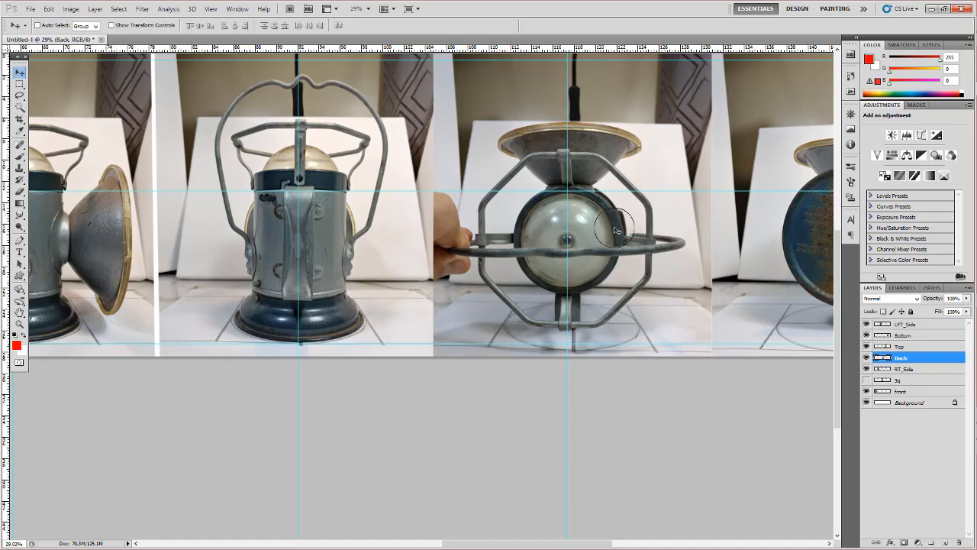
left_click_drag(654, 220, 585, 272)
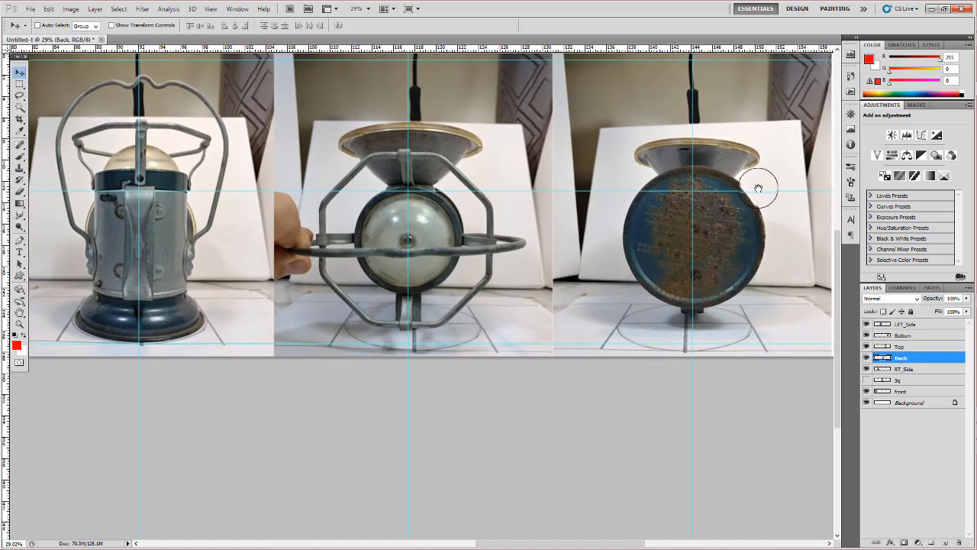
left_click_drag(113, 250, 255, 256)
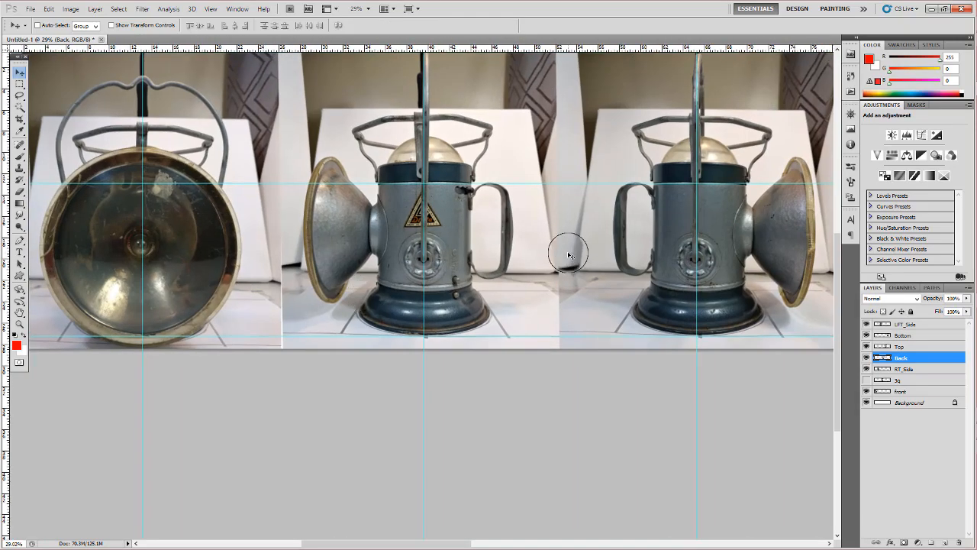
- Begin saving the sheet as the Photoshop file Lamp_ref_LGV20 and browse to the Google Drive folder on drive D
key("ctrl+s")
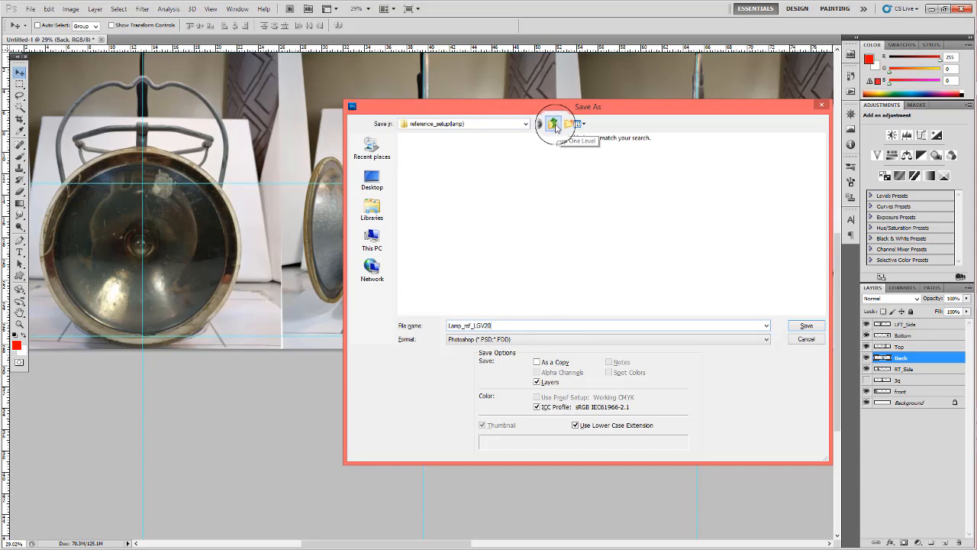
left_click(554, 125)
left_click(373, 238)
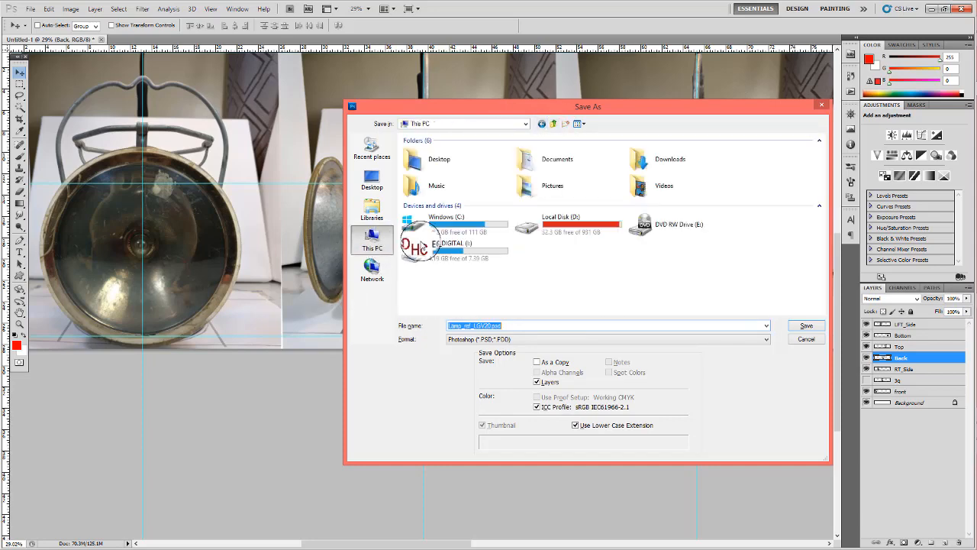
double_click(538, 225)
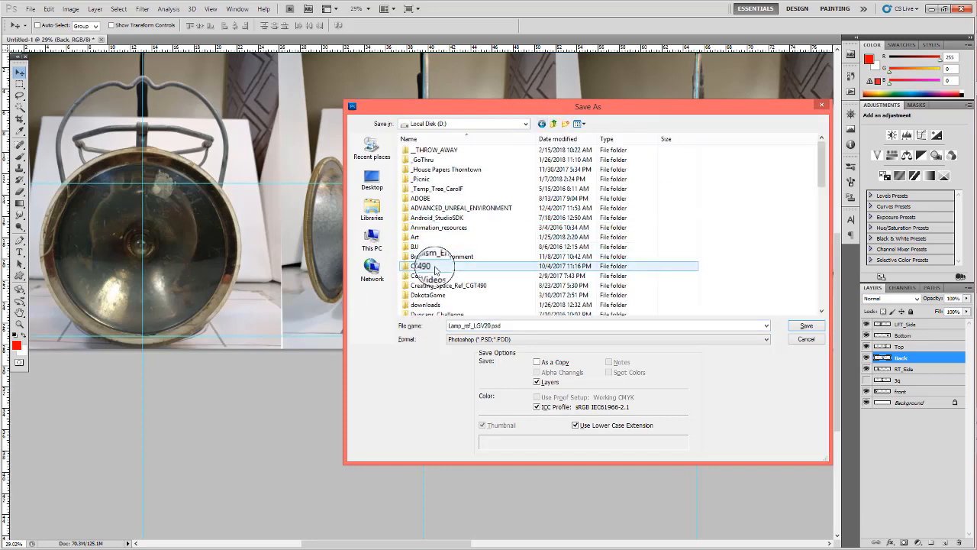
scroll(435, 269, "down", 6)
double_click(436, 207)
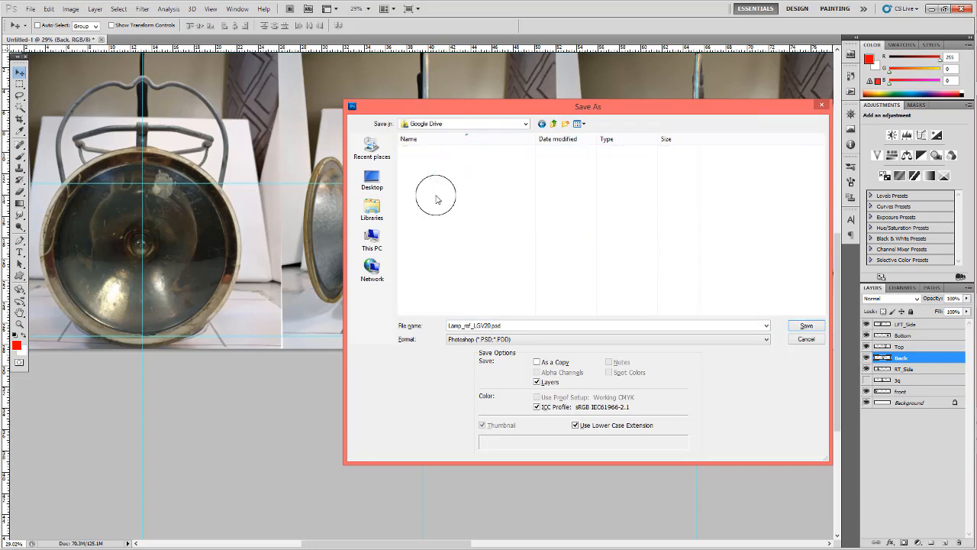
- Save Lamp_ref_LGV20.psd with its layers in the Week07 folder under Purdue, 116_modeling
scroll(434, 183, "down", 10)
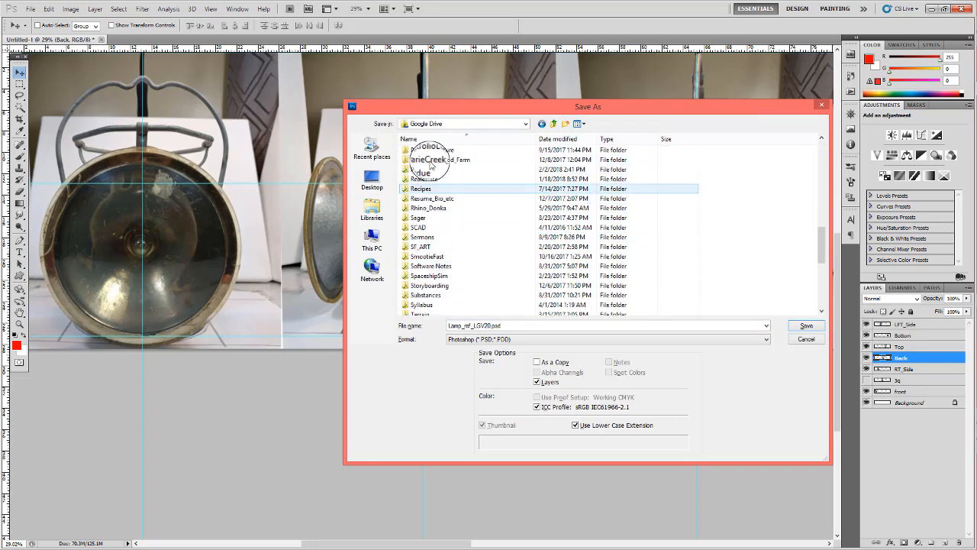
scroll(432, 165, "up", 2)
double_click(417, 236)
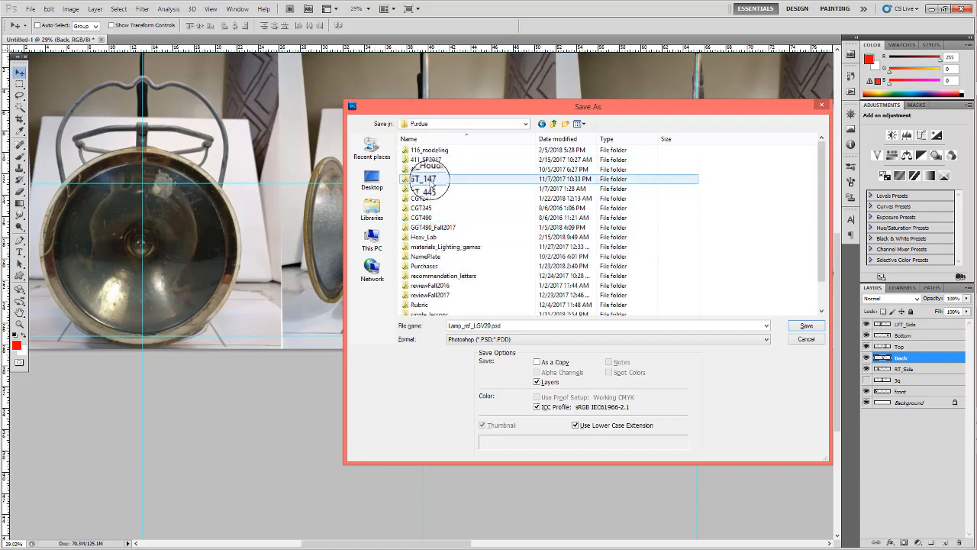
double_click(426, 151)
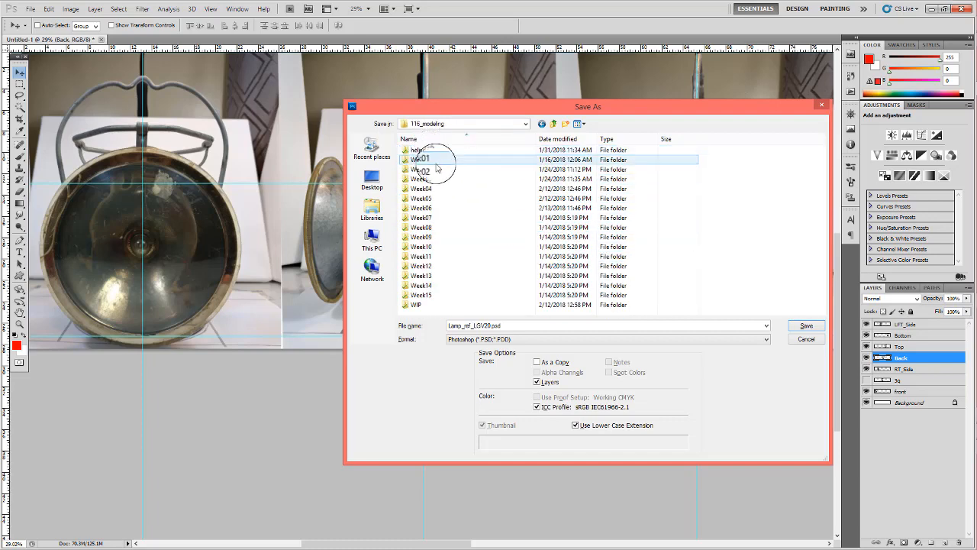
left_click(425, 218)
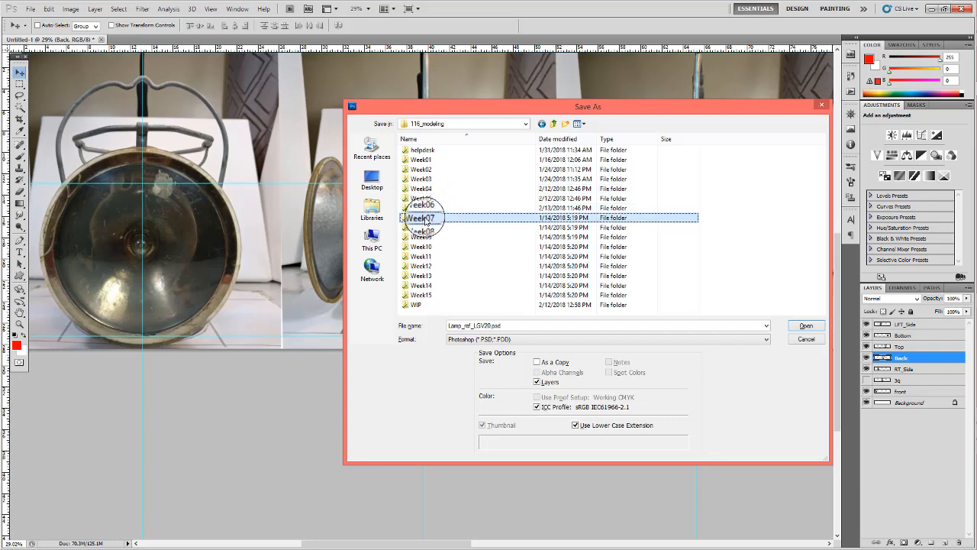
double_click(425, 220)
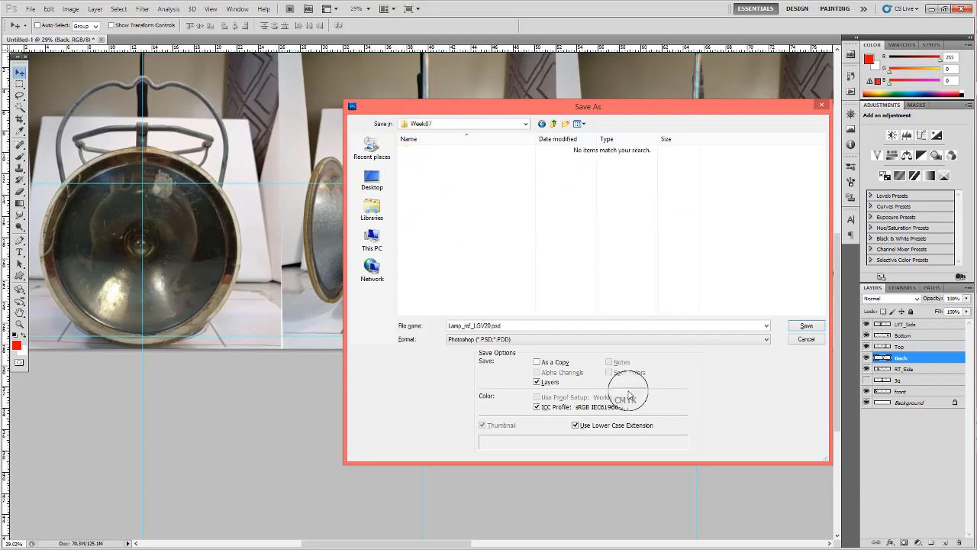
left_click(807, 327)
left_click(602, 171)
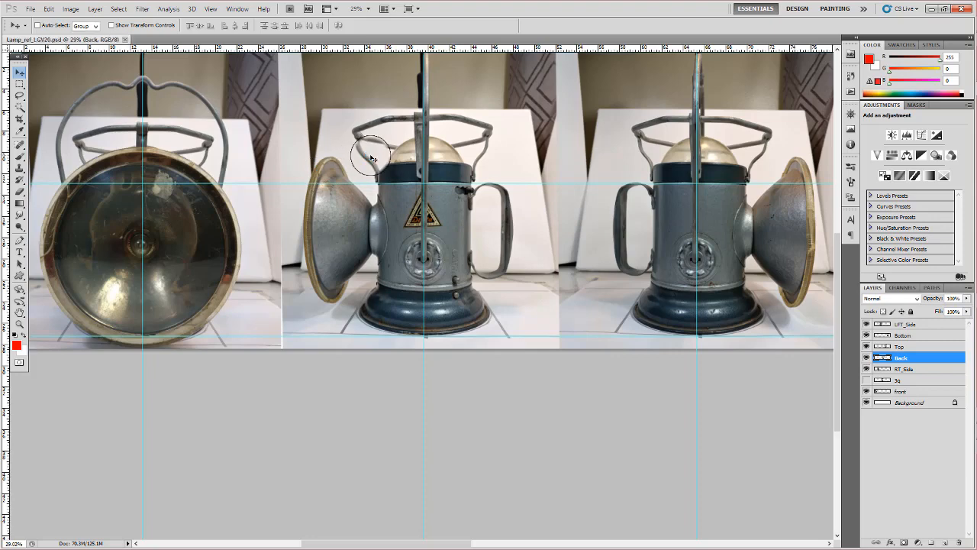
- Check the sheet's pixel dimensions in Image Size and look over all six lamp views together
key("ctrl+alt+i")
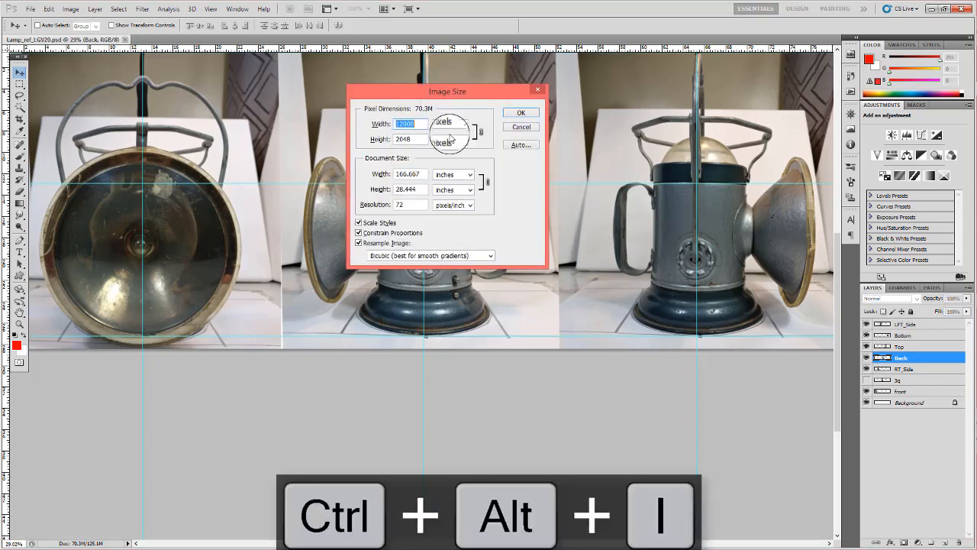
left_click(522, 127)
scroll(526, 226, "down", 5)
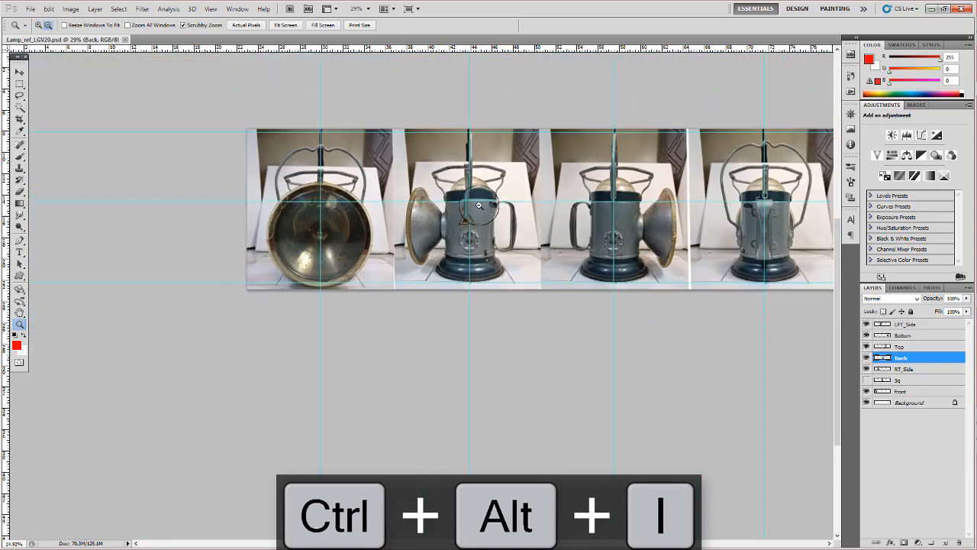
key("h")
left_click_drag(582, 259, 416, 244)
key("v")
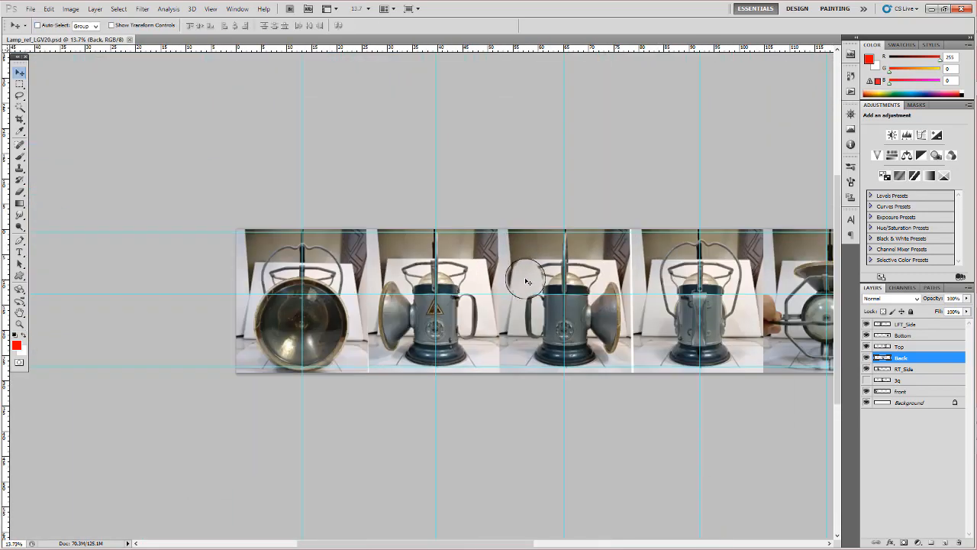
key("space")
left_click_drag(544, 269, 389, 240)
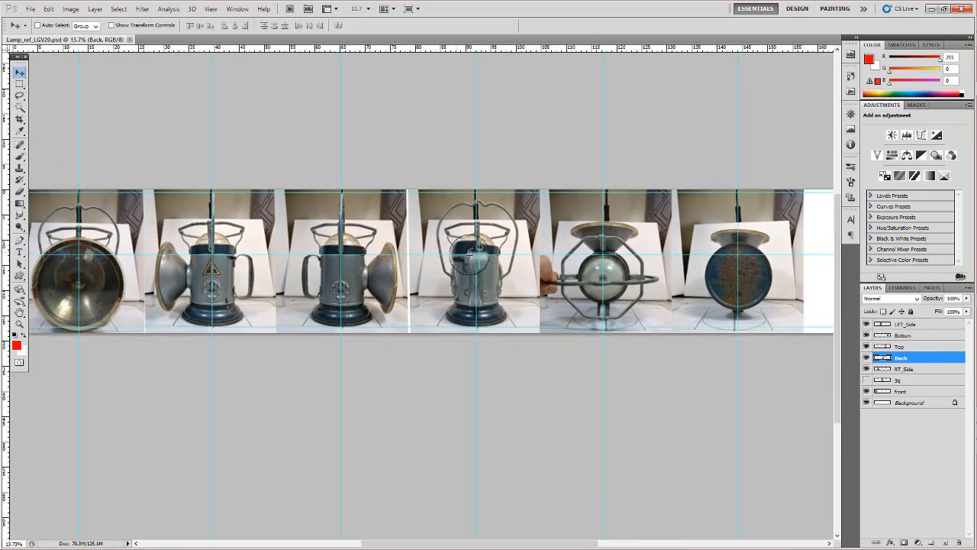
left_click_drag(470, 268, 458, 268, "alt")
key("ctrl+z")
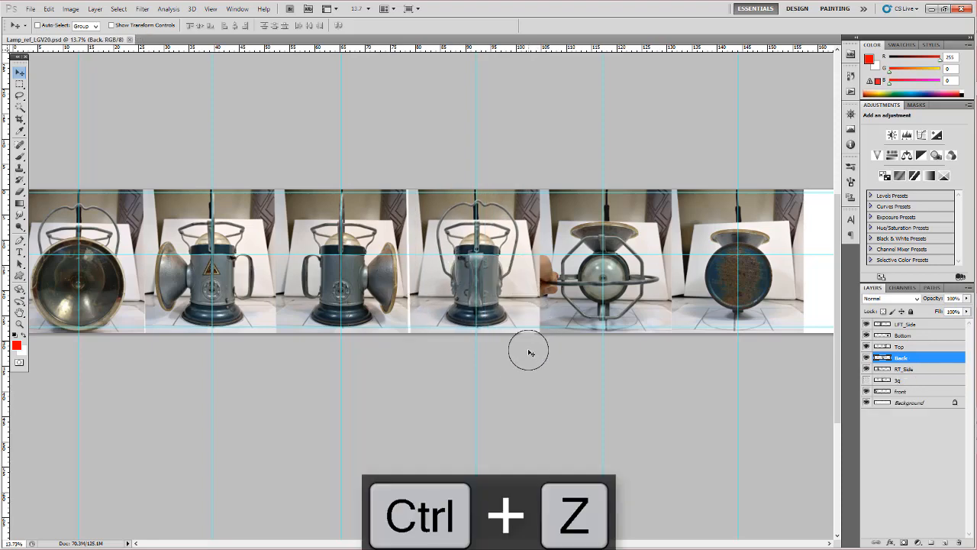
- Crop the sheet to the six photos, removing the empty white strip beyond the lamp's bottom view
key("space")
left_click_drag(527, 377, 501, 345)
key("z")
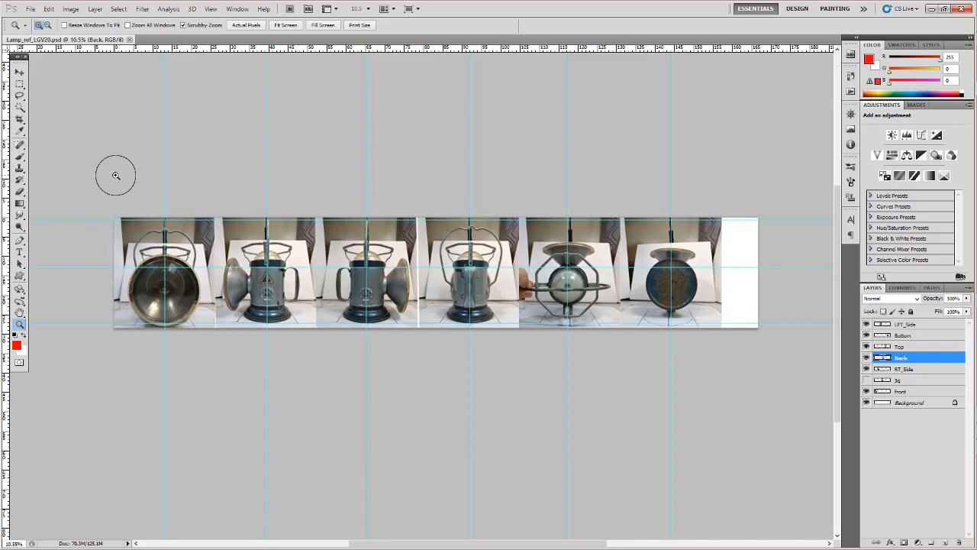
key("c")
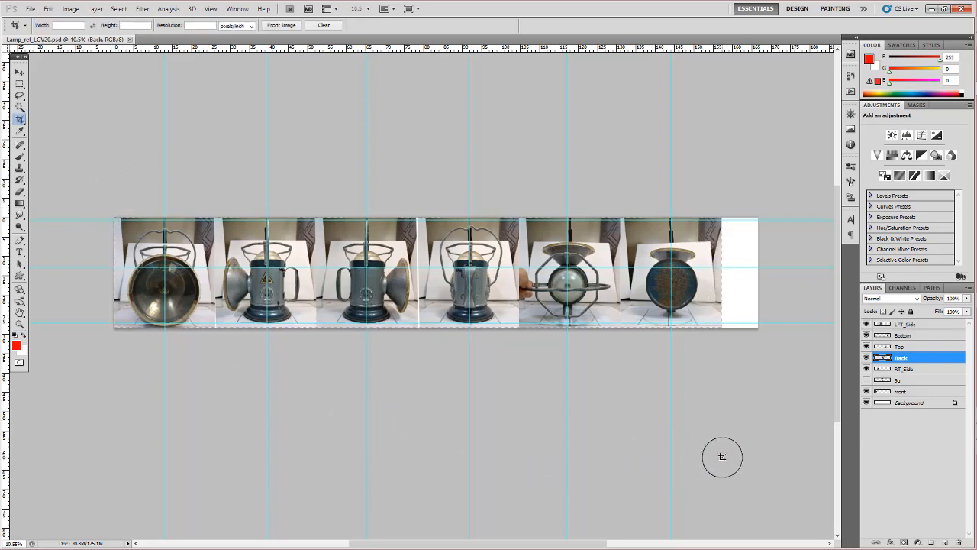
key("Return")
key("Return")
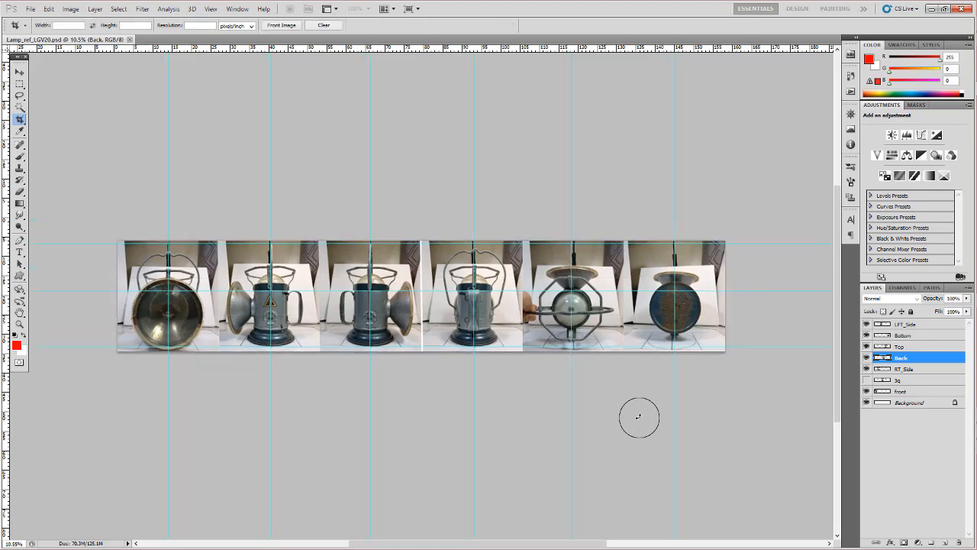
- Copy the cropped sheet's pixel width, 11316, from Image Size and paste it into an empty Notepad note
key("ctrl+alt+i")
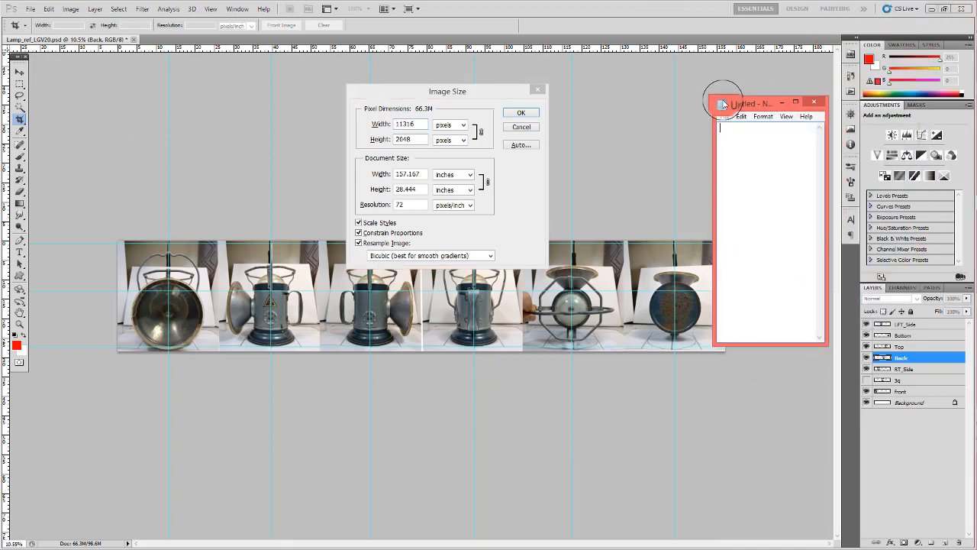
double_click(422, 122)
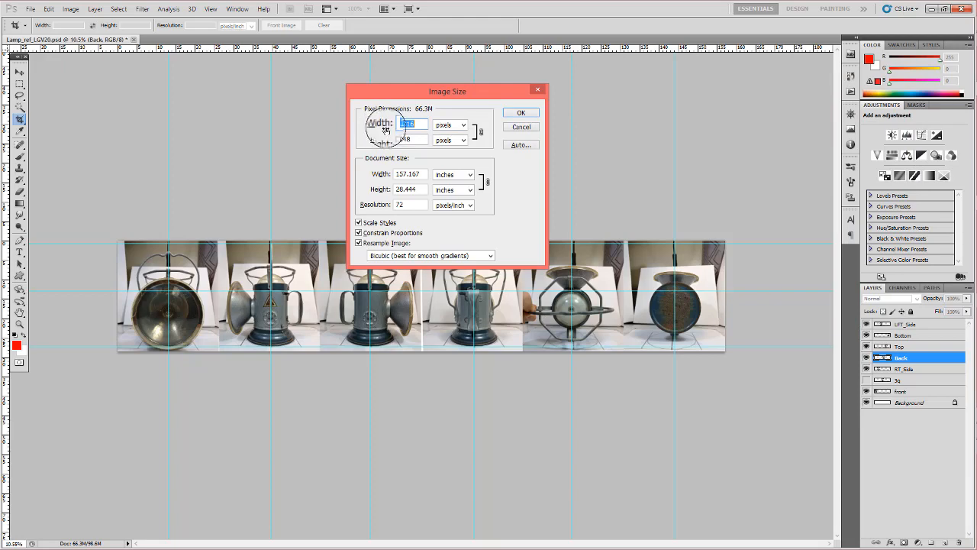
key("ctrl+c")
key("alt+Tab")
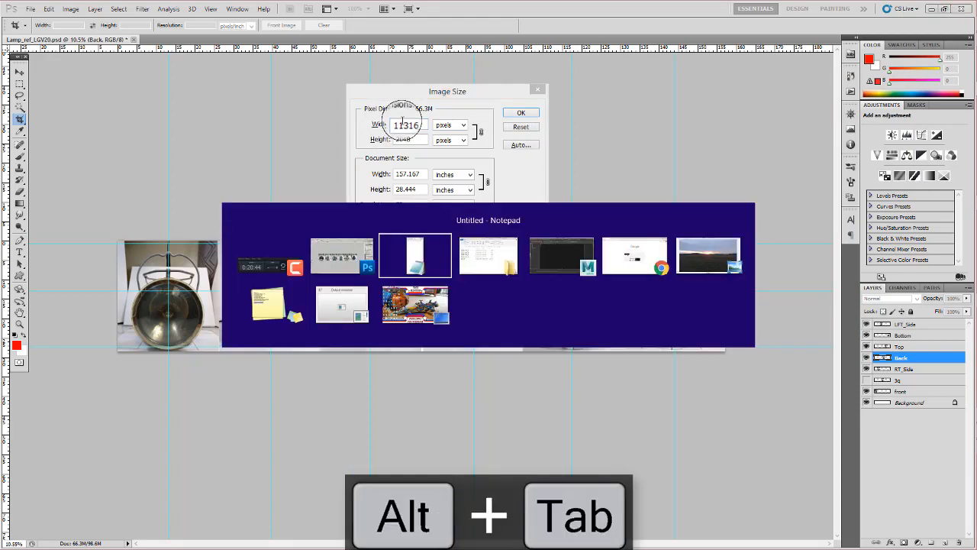
left_click_drag(762, 96, 727, 105)
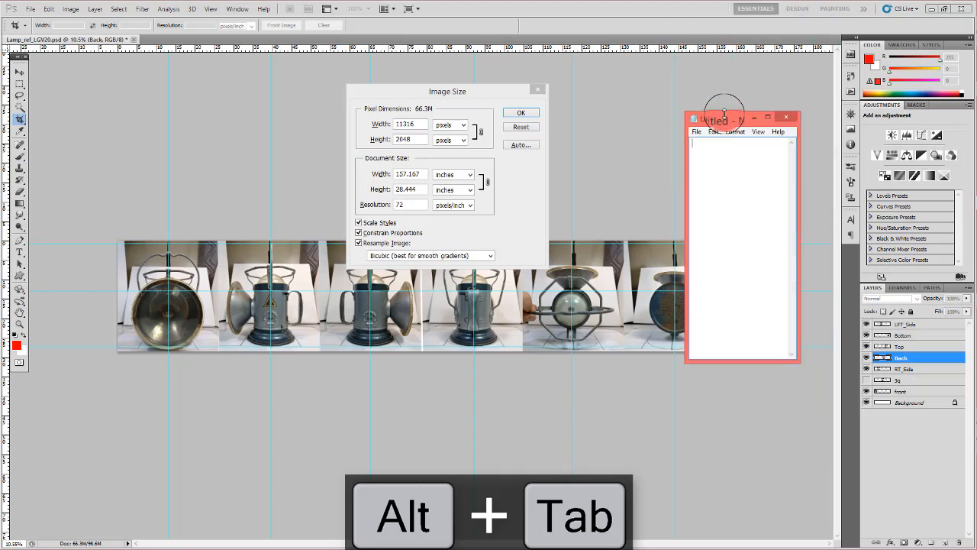
key("ctrl+v")
left_click(720, 77)
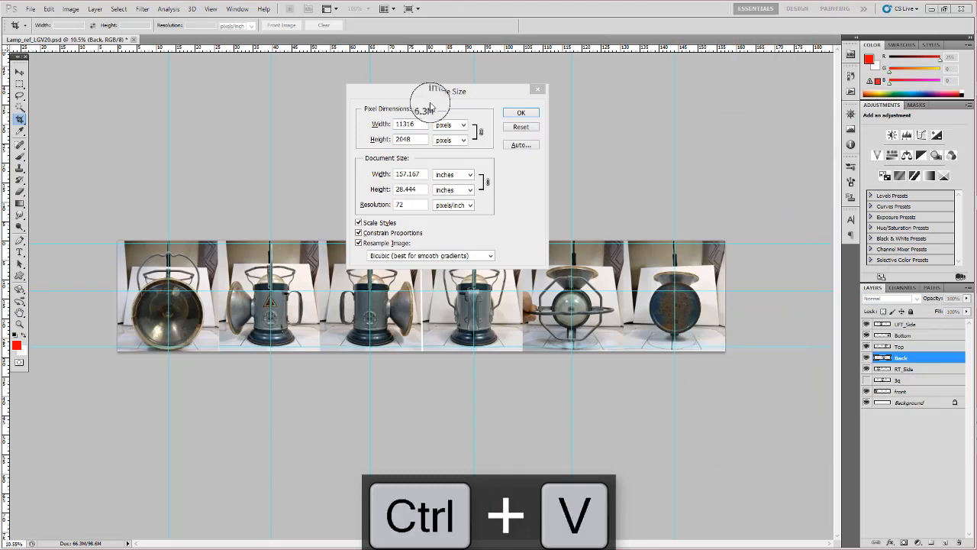
left_click(522, 114)
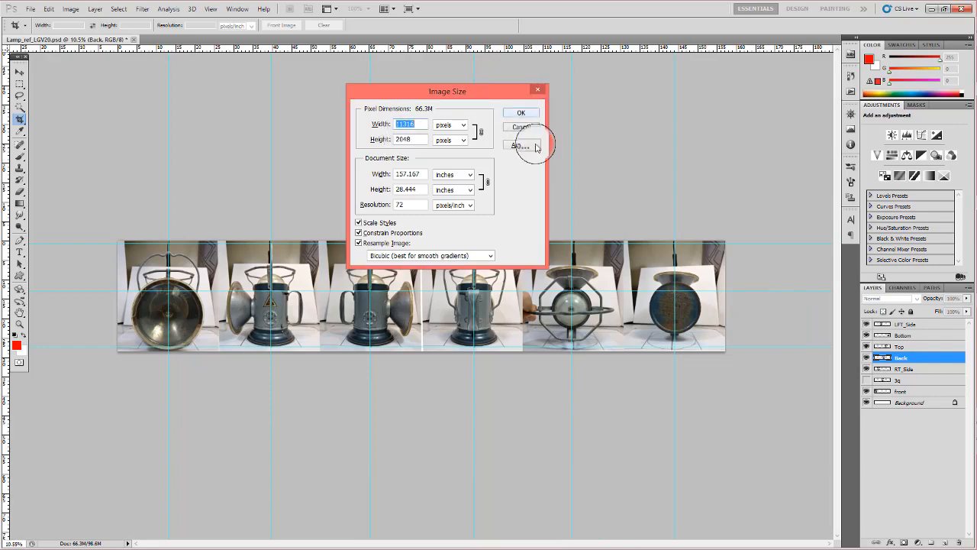
left_click(521, 112)
- Look over the cropped sheet, then examine the front and side lamp views up close
key("z")
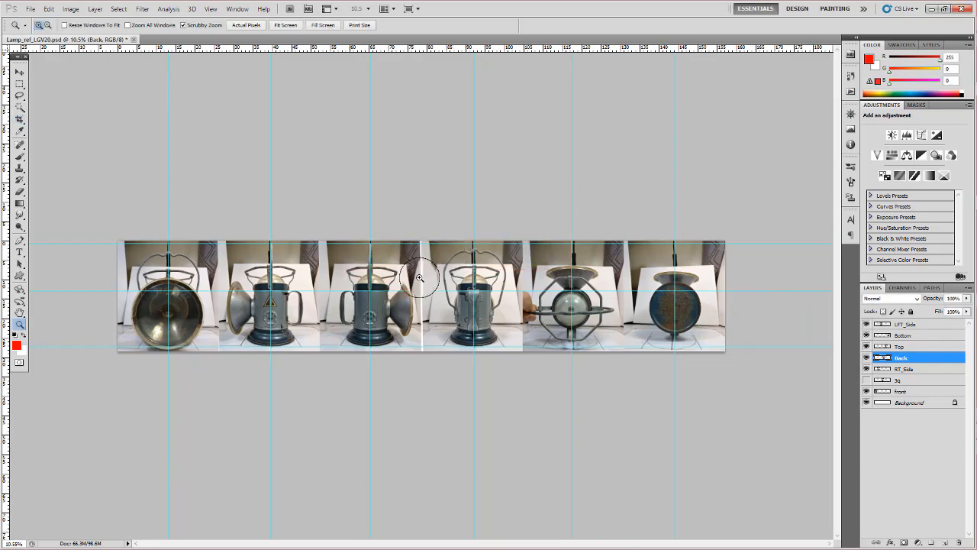
left_click_drag(419, 277, 451, 281)
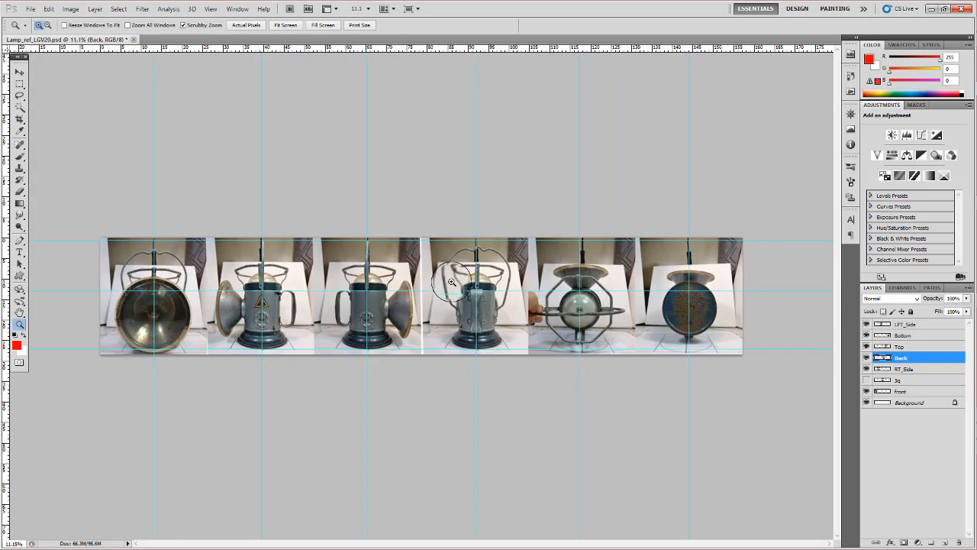
left_click_drag(200, 302, 236, 299)
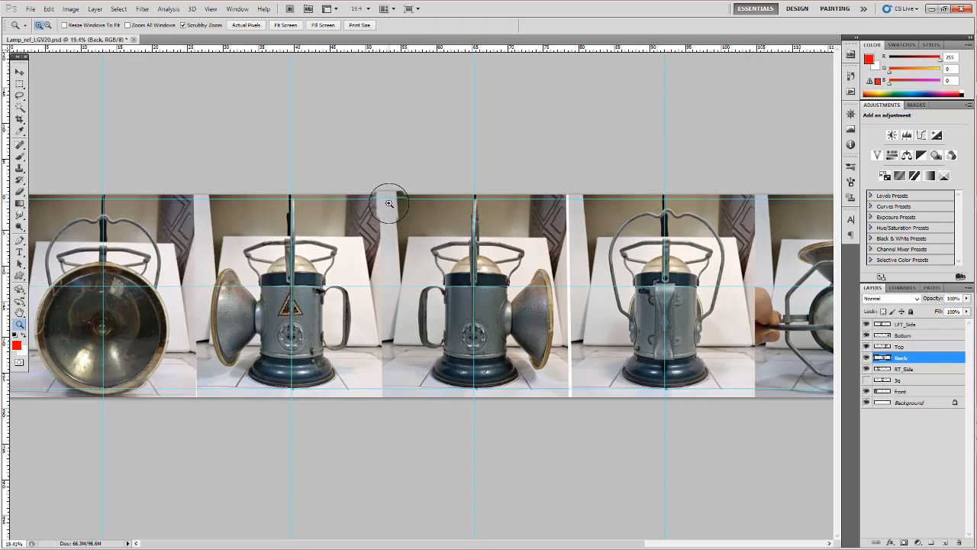
key("super")
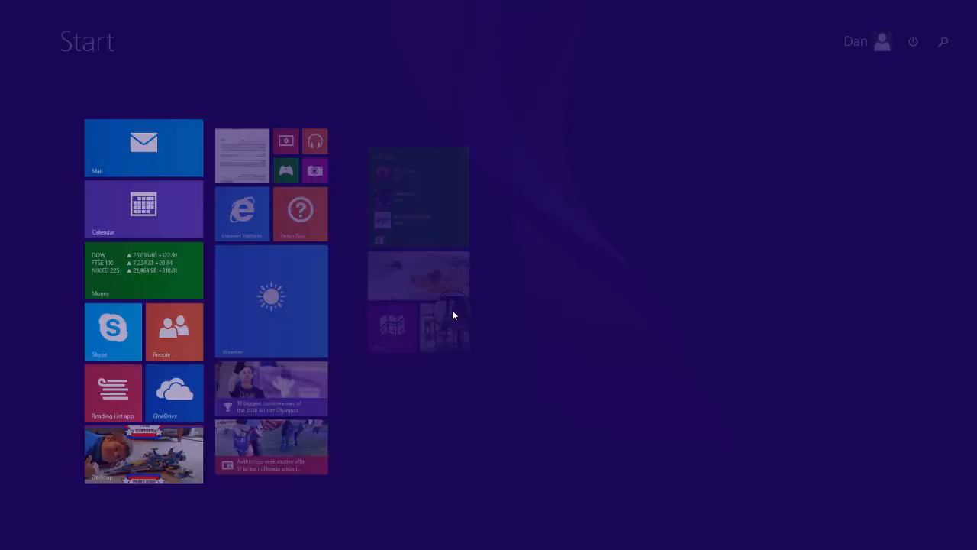
key("super")
left_click_drag(452, 301, 421, 299)
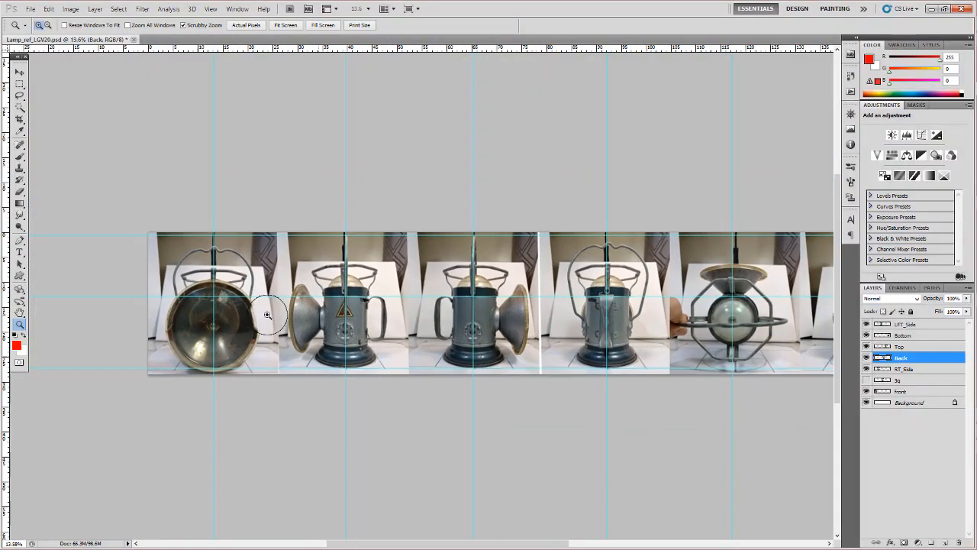
left_click_drag(268, 307, 303, 214)
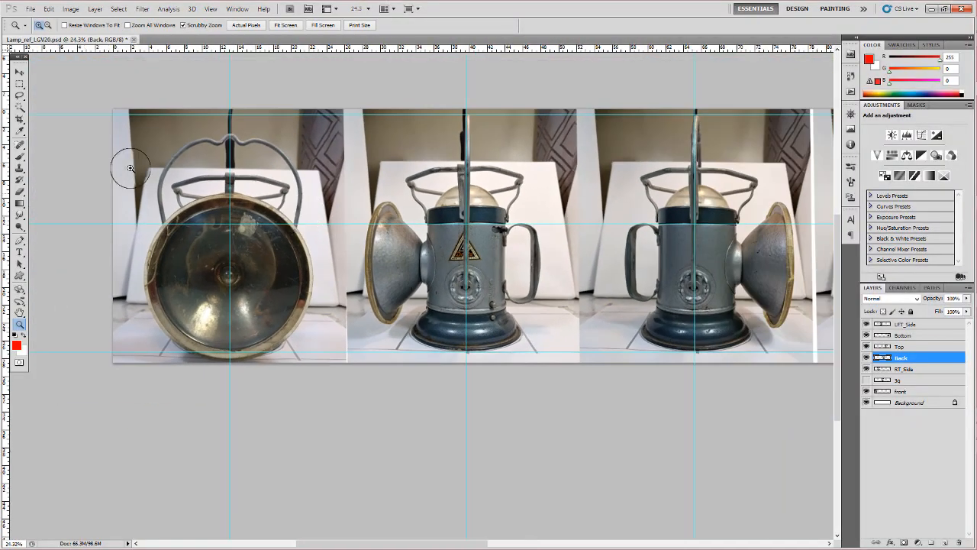
- Place a vertical guide on the boundary between the front and right-side photos and add a new layer above LFT_Side
left_click_drag(4, 340, 347, 341)
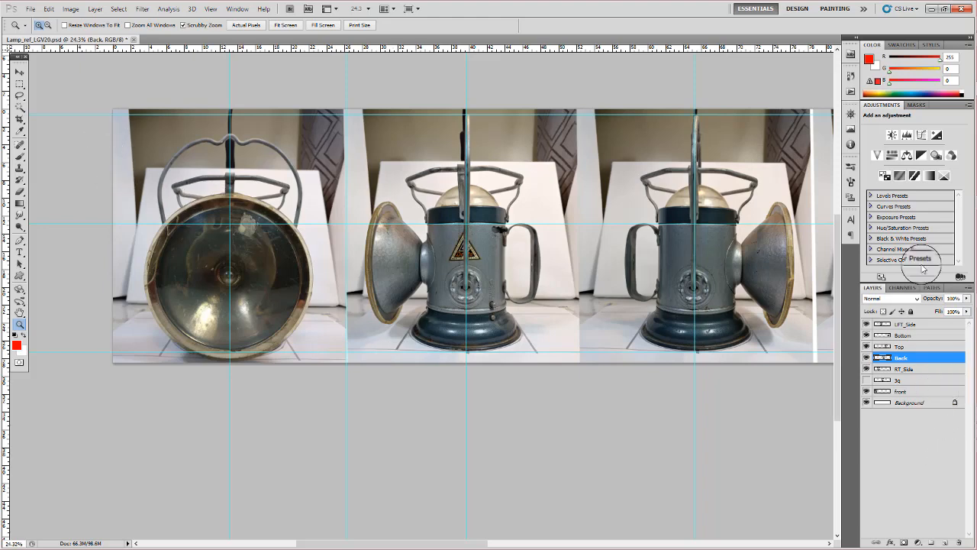
left_click(927, 325)
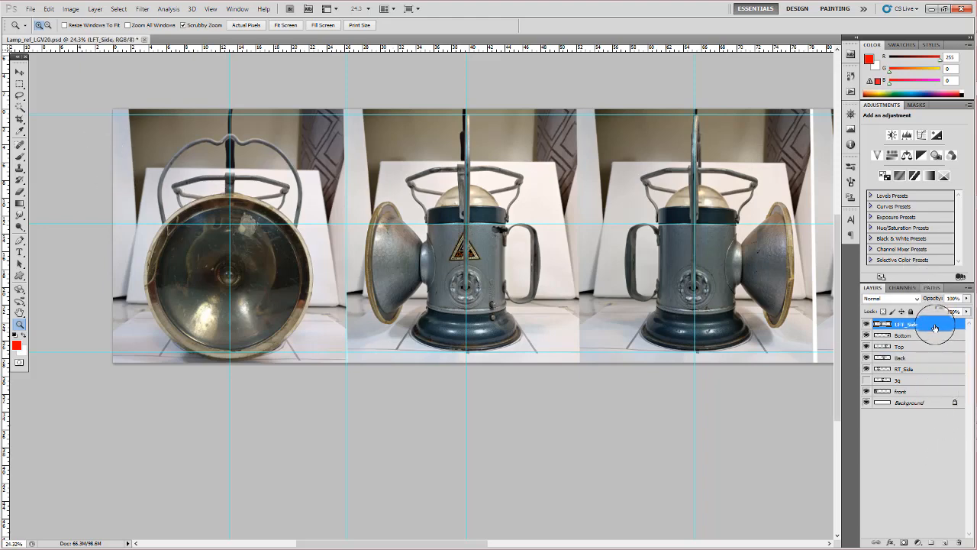
left_click(945, 542)
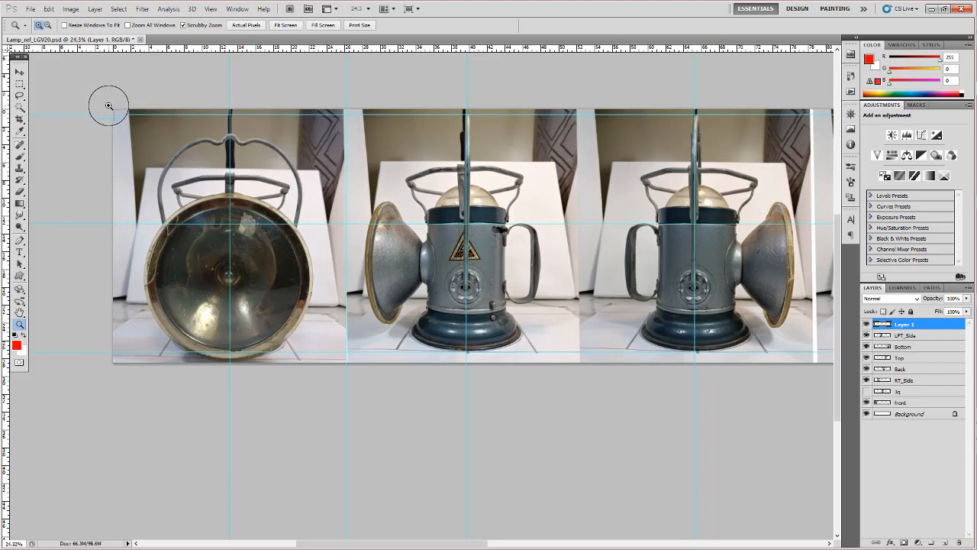
- Paint a straight black dividing line with the Brush along the new guide, over the full height of the sheet
key("b")
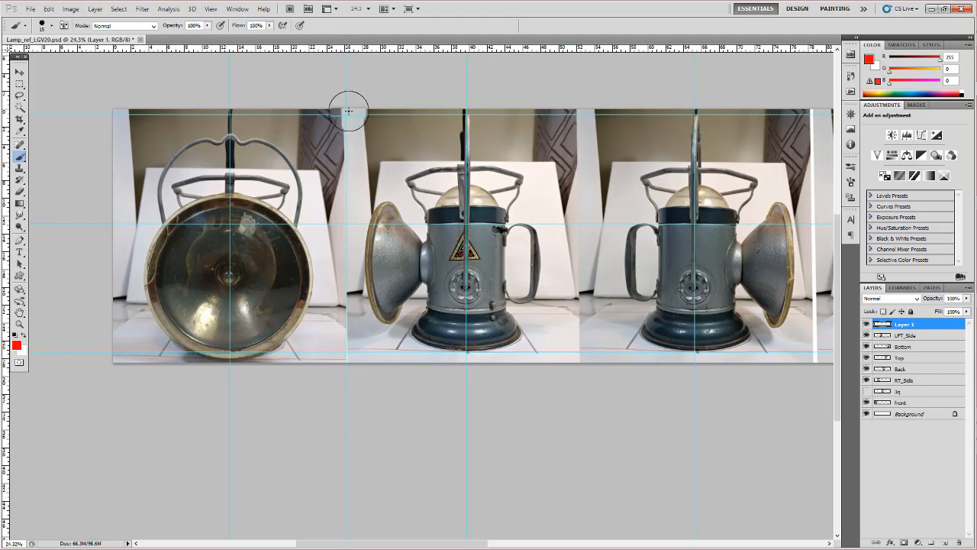
left_click_drag(348, 112, 339, 149)
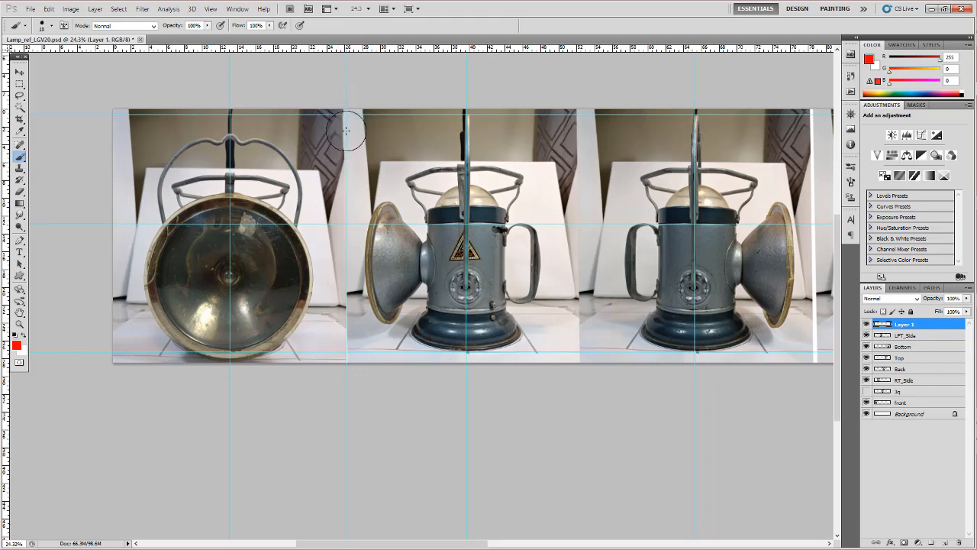
left_click(14, 335)
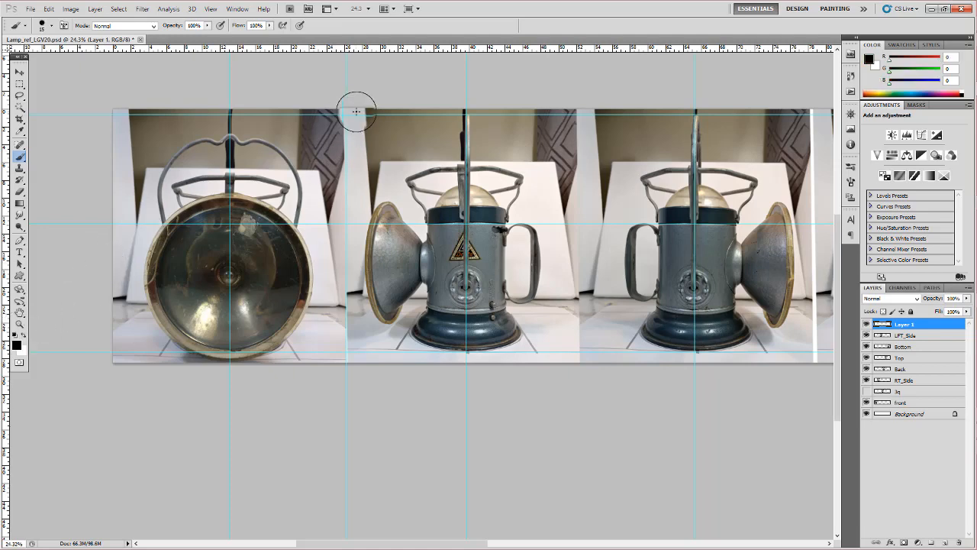
left_click_drag(346, 109, 358, 357)
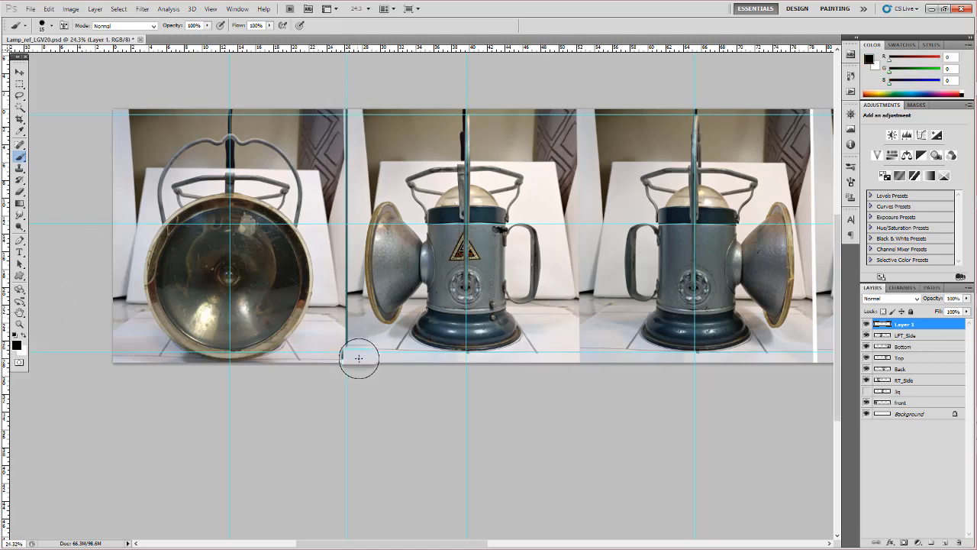
- Duplicate the black dividing line onto the boundary between the two side-view photos, undoing any stray move
key("v")
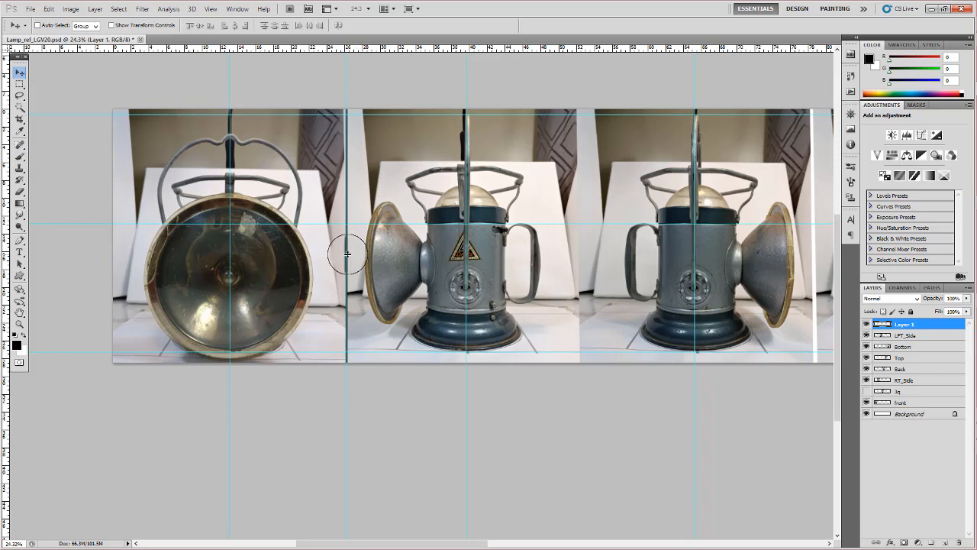
key("ctrl+z")
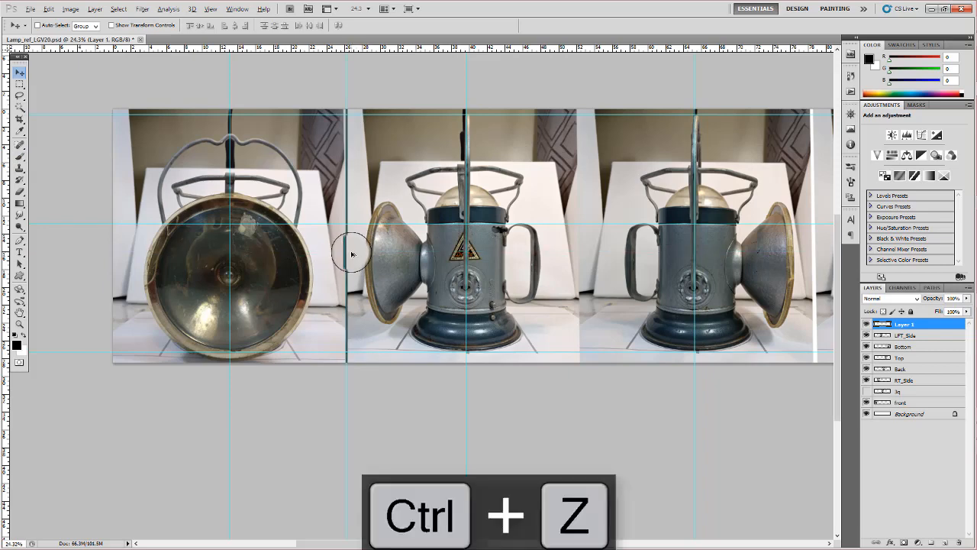
left_click_drag(408, 257, 584, 266)
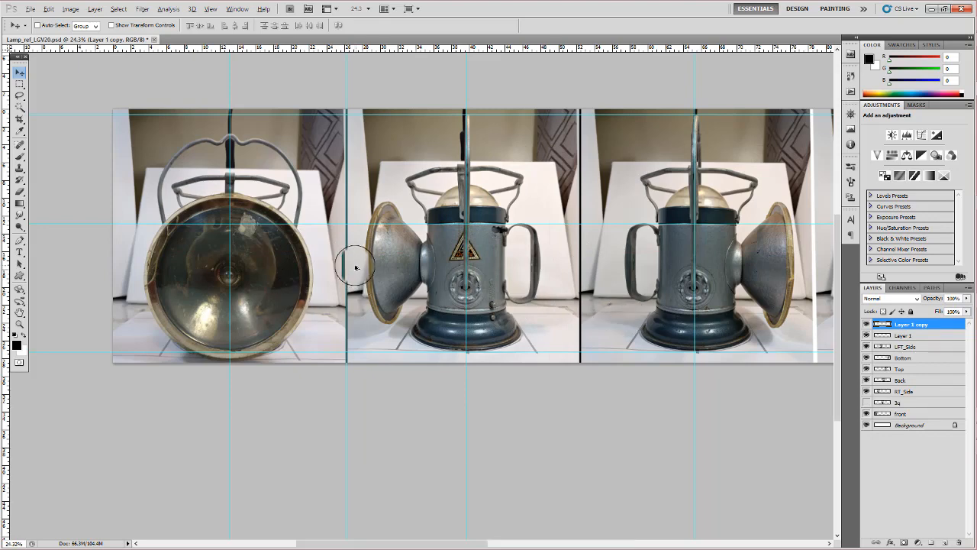
left_click_drag(356, 267, 444, 248)
key("ctrl+z")
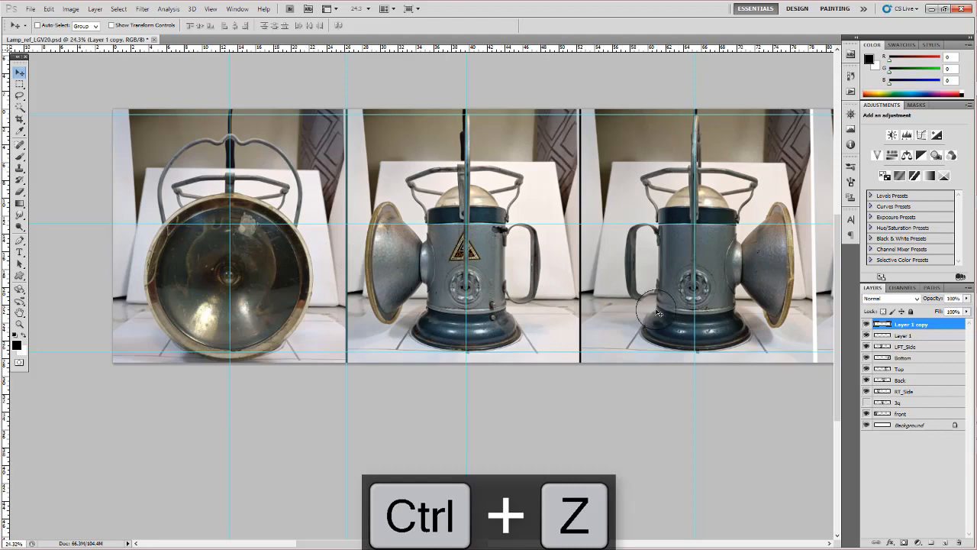
- Duplicate the dividing line onto the boundary between the left-side and back photos and nudge it into place
mouse_move(652, 315)
left_mouse_down()
mouse_move(469, 309)
mouse_move(508, 294)
mouse_move(622, 290)
mouse_move(649, 301)
left_mouse_up()
key("shift+Right")
key("shift+Right")
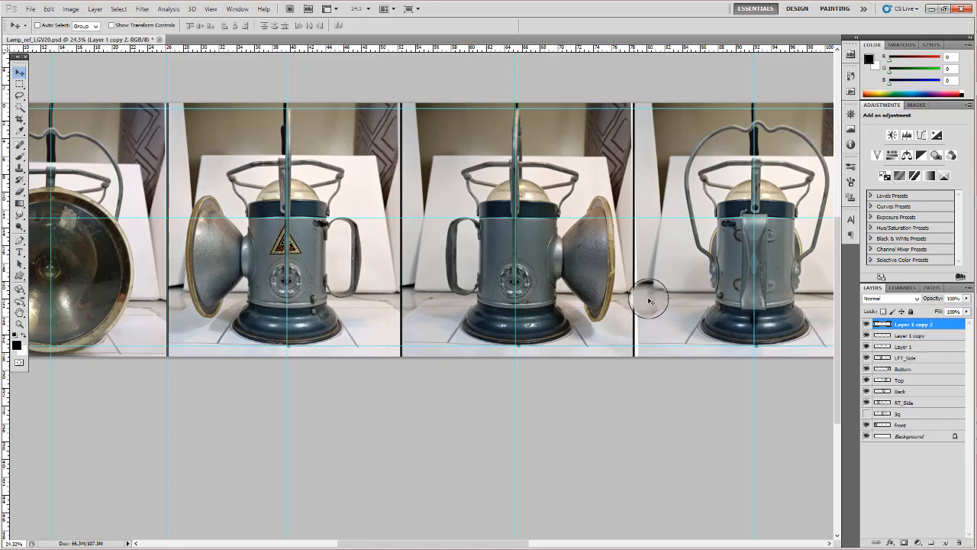
key("Left")
key("Right")
key("Right")
key("Right")
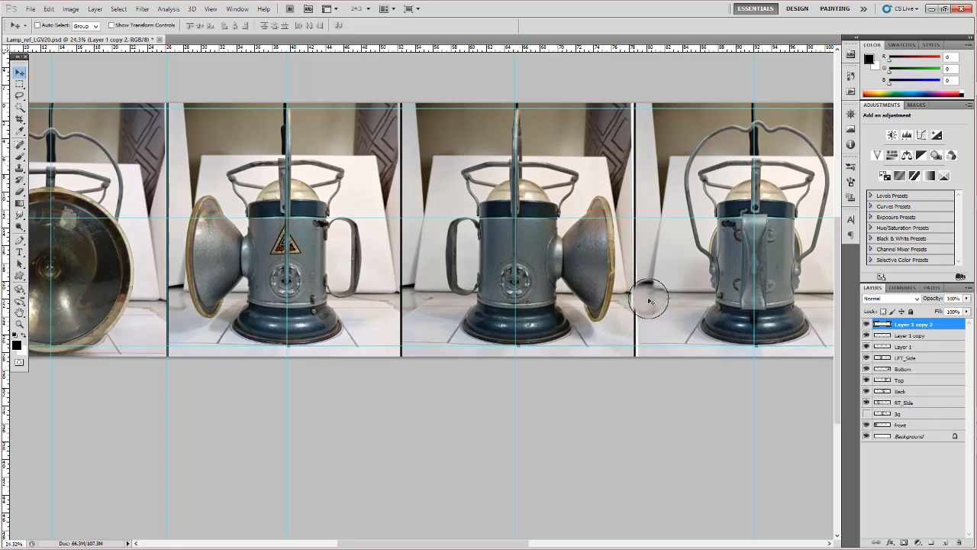
- Nudge the LFT_Side photo slightly towards the back view to close the white gap beside the dividing line
right_click(576, 255)
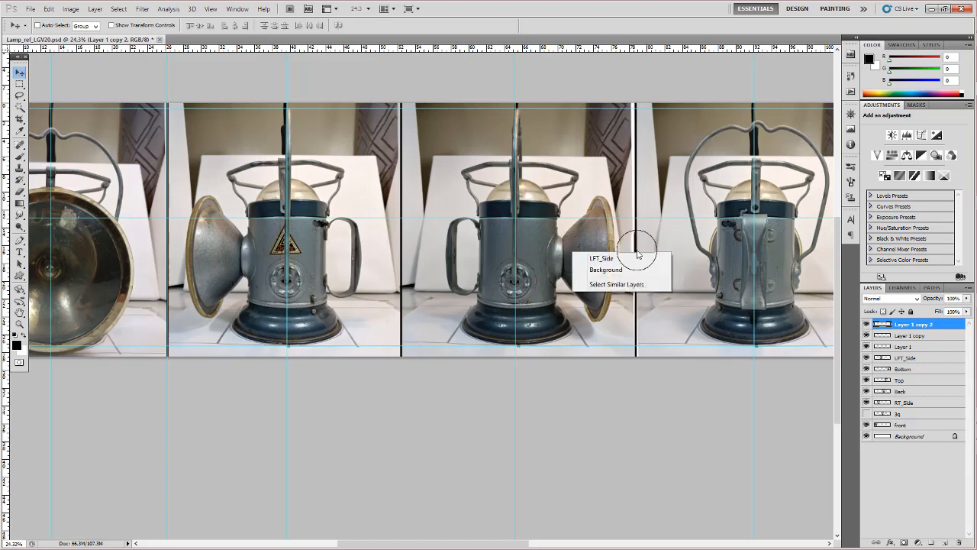
left_click(624, 256)
key("Right")
key("Right")
key("Right")
key("Right")
key("Right")
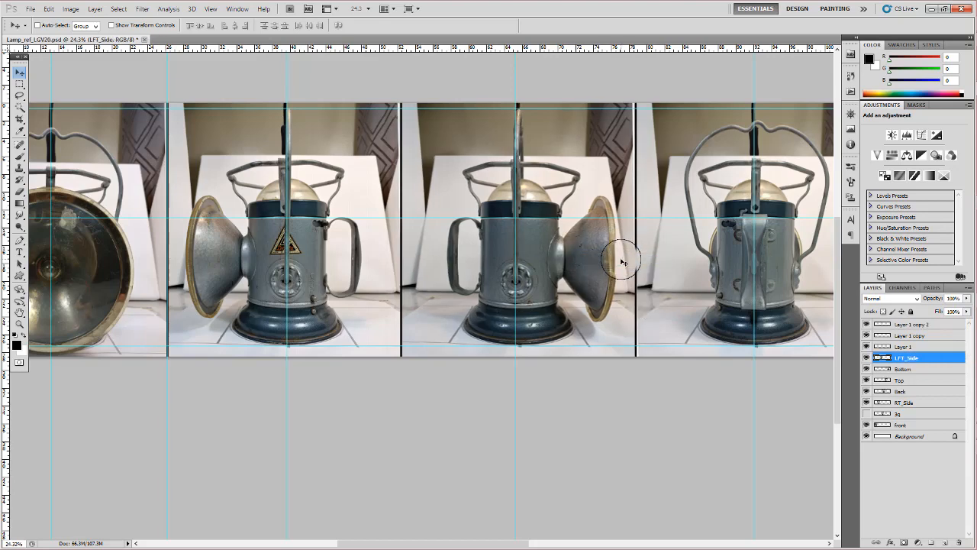
key("Left")
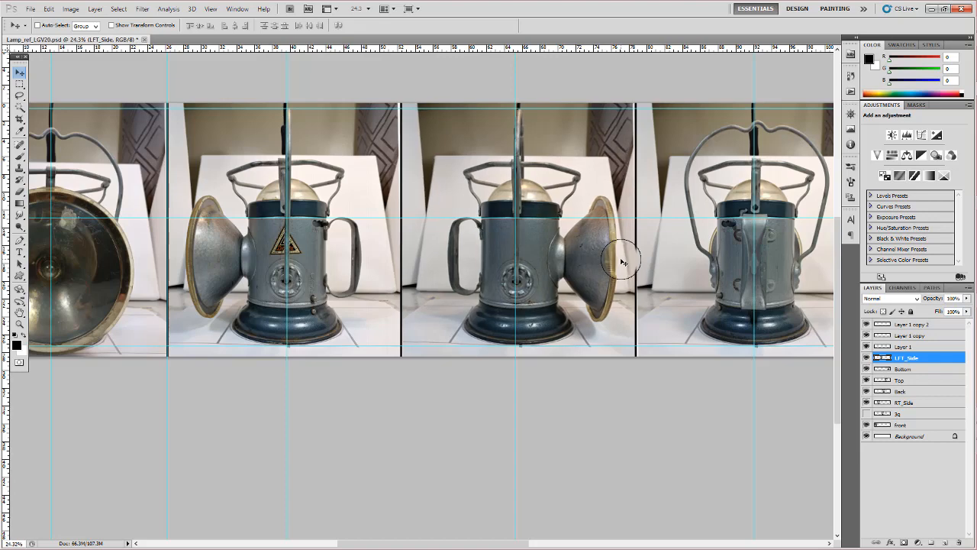
key("Left")
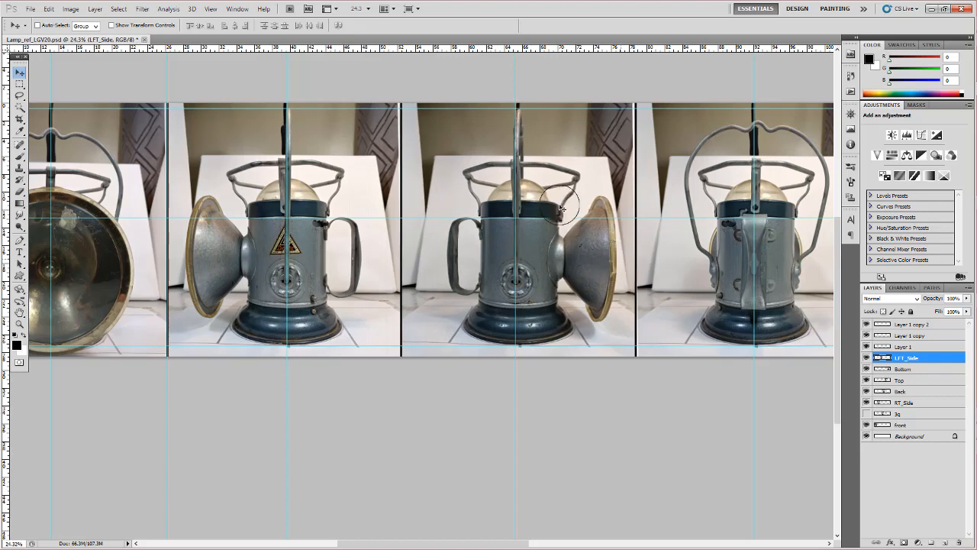
- Copy the Layer 1 copy 2 dividing line onto the back/top and top/bottom photo boundaries
left_click_drag(575, 283, 476, 282)
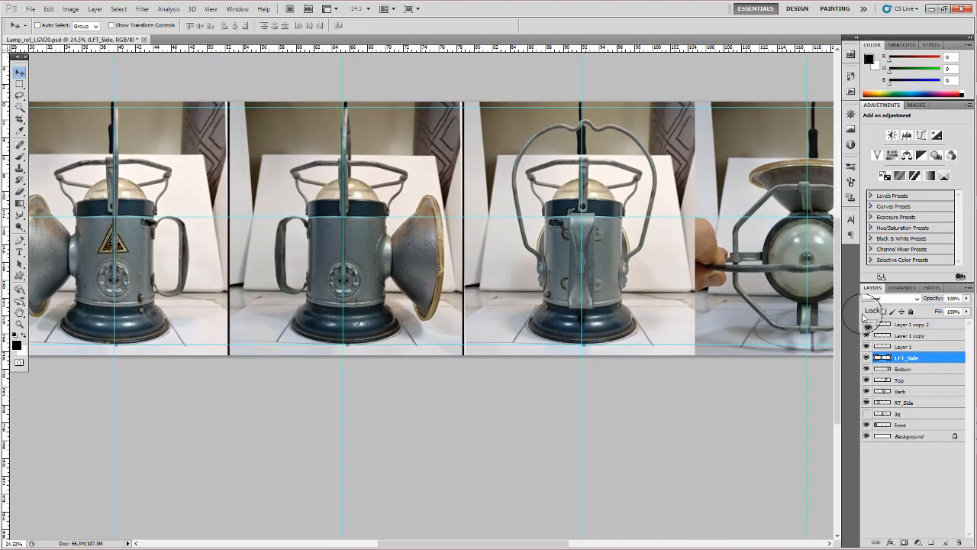
left_click(905, 325)
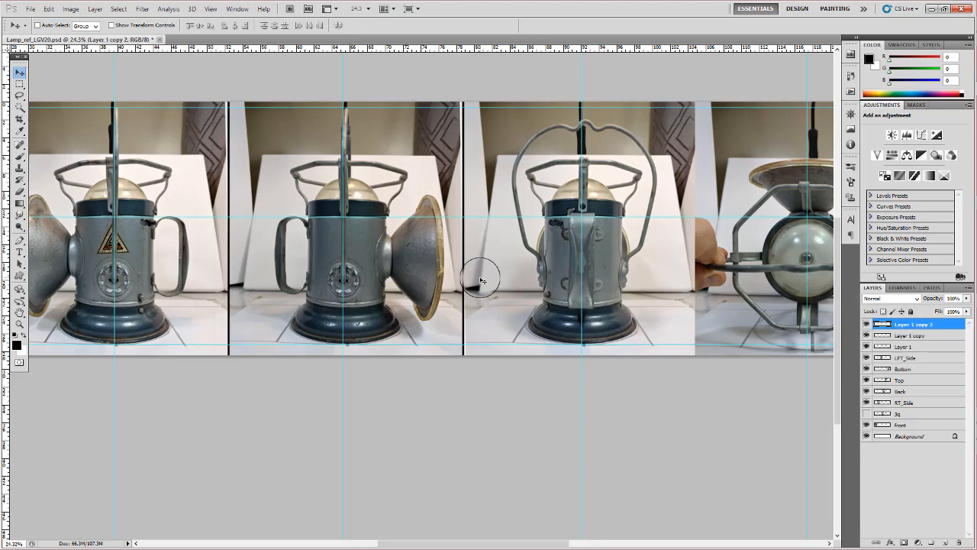
left_click_drag(480, 278, 710, 281)
left_click_drag(689, 372, 483, 378)
left_click_drag(468, 333, 709, 320)
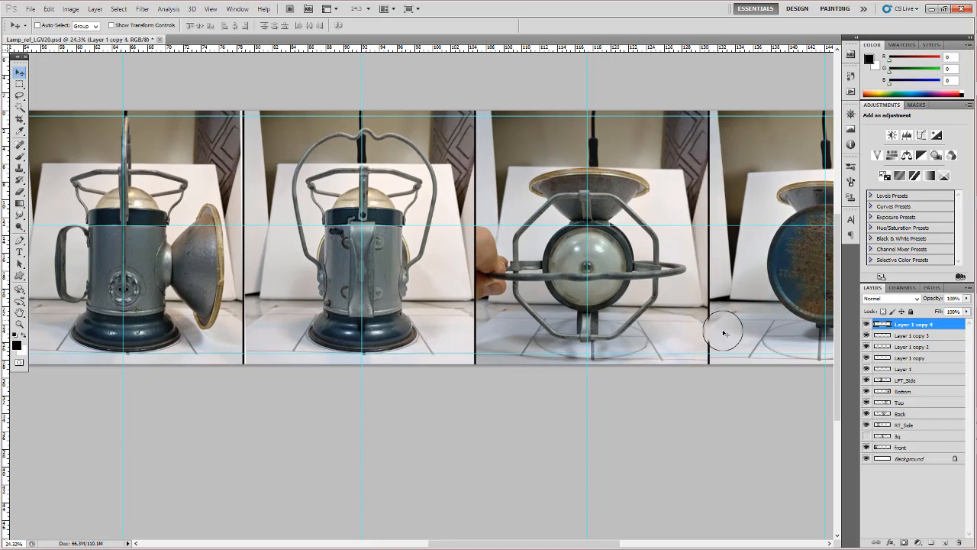
left_click_drag(724, 389, 535, 404)
- Save a JPEG copy of the sheet as Lamp_ref_LGV20.jpg in Week07 with Maximum quality 12 and Baseline ("Standard") format
key("z")
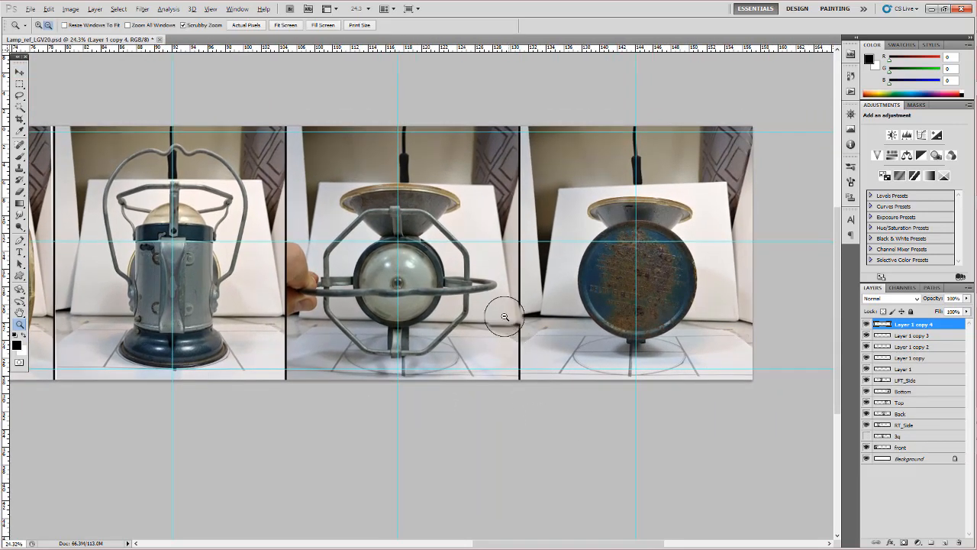
left_click_drag(505, 315, 457, 307)
left_click_drag(174, 321, 304, 270)
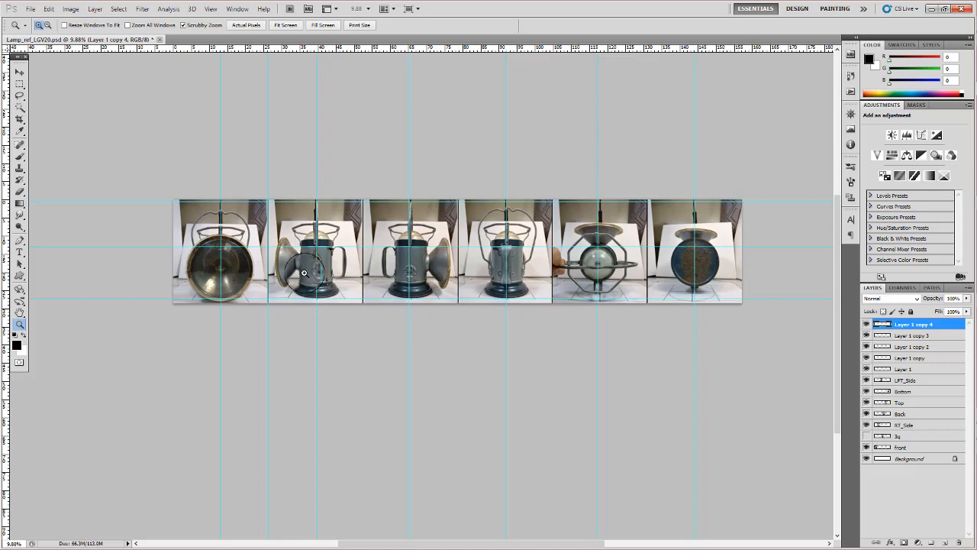
key("ctrl+shift+s")
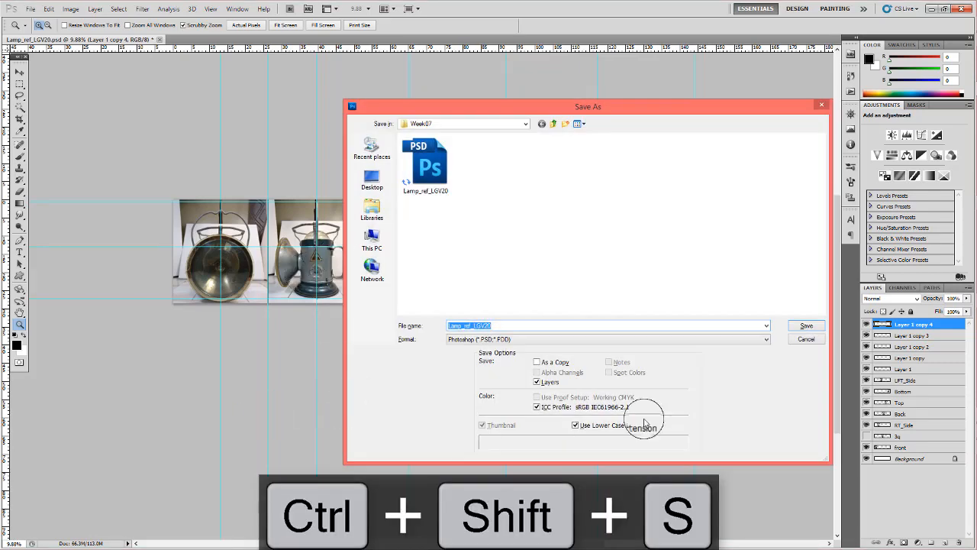
left_click(532, 339)
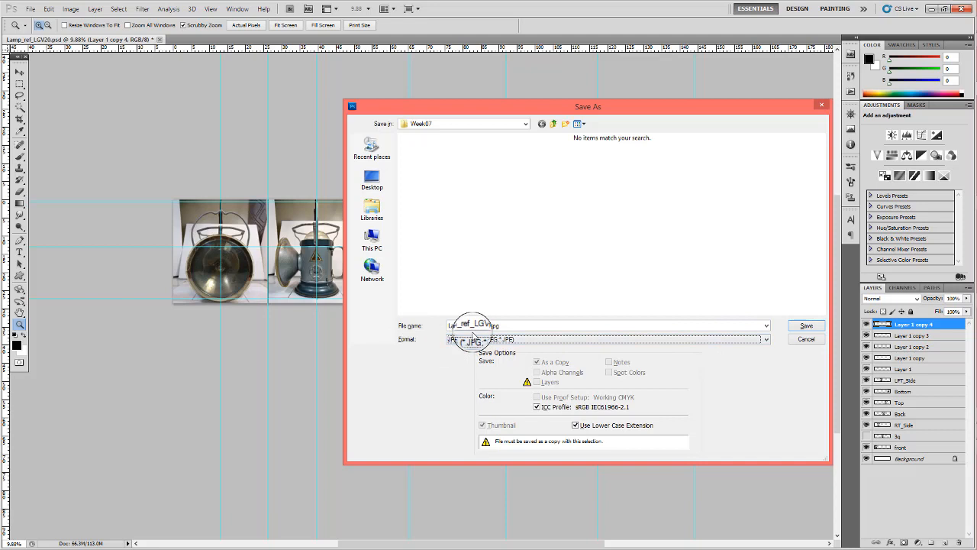
left_click(806, 326)
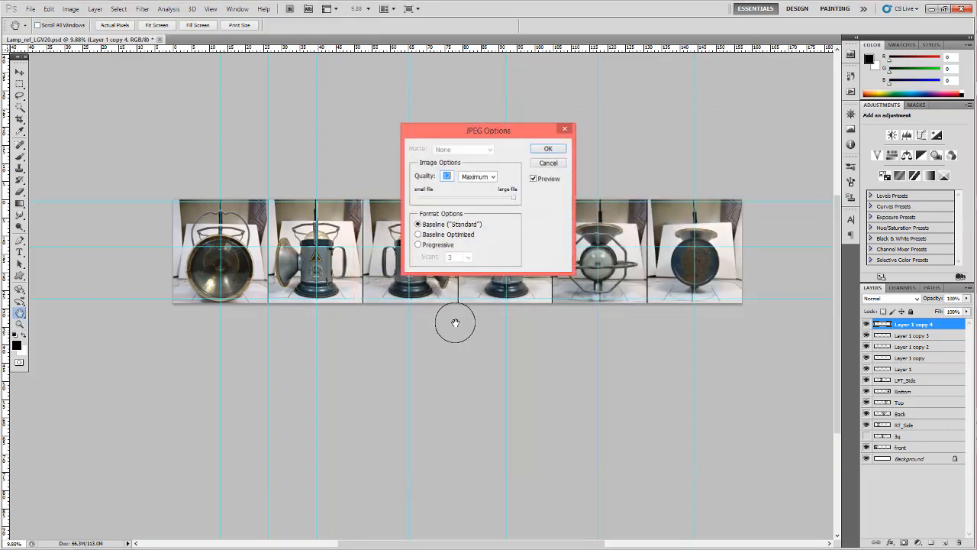
left_click(547, 150)
- Examine the side, back, top and bottom lamp views up close, followed by the whole divided sheet
key("z")
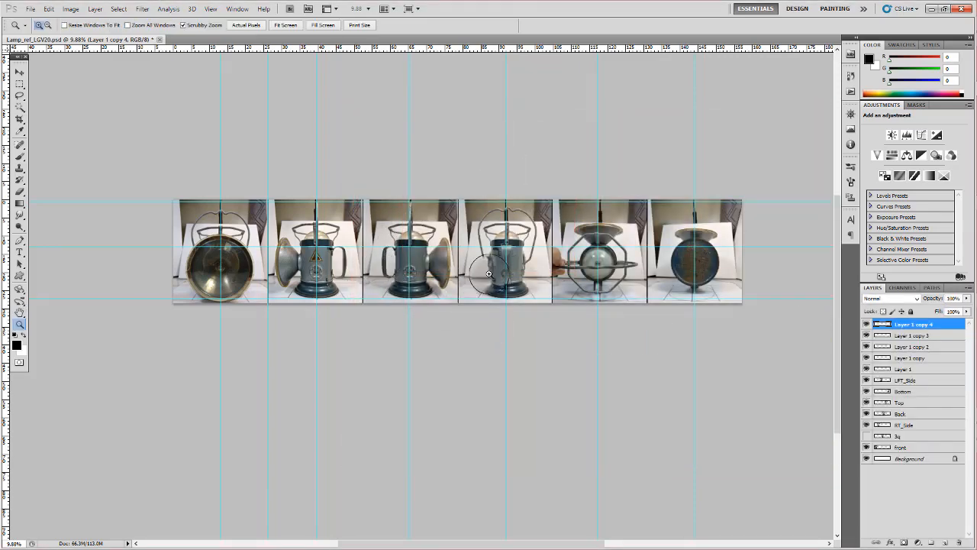
left_click_drag(460, 269, 513, 259)
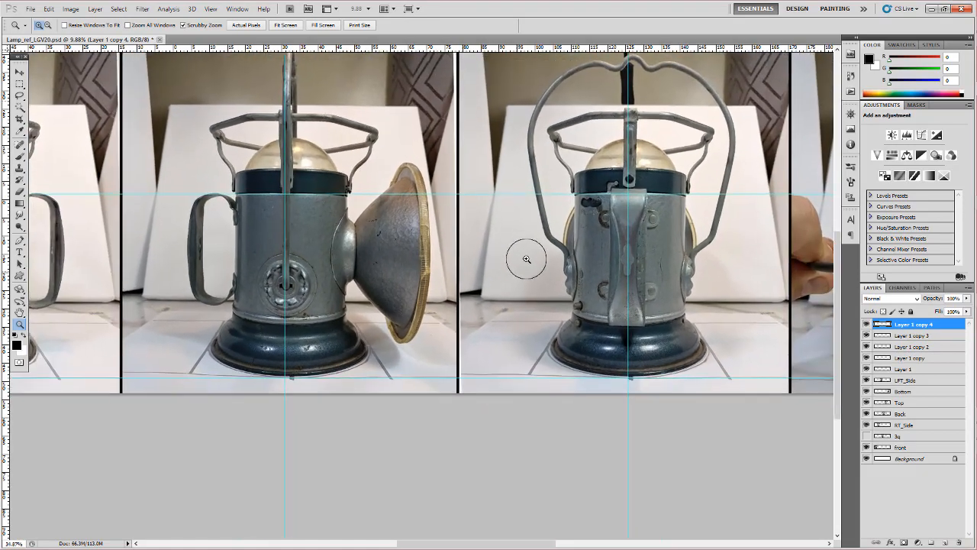
left_click_drag(628, 268, 344, 283)
left_click_drag(584, 290, 313, 295)
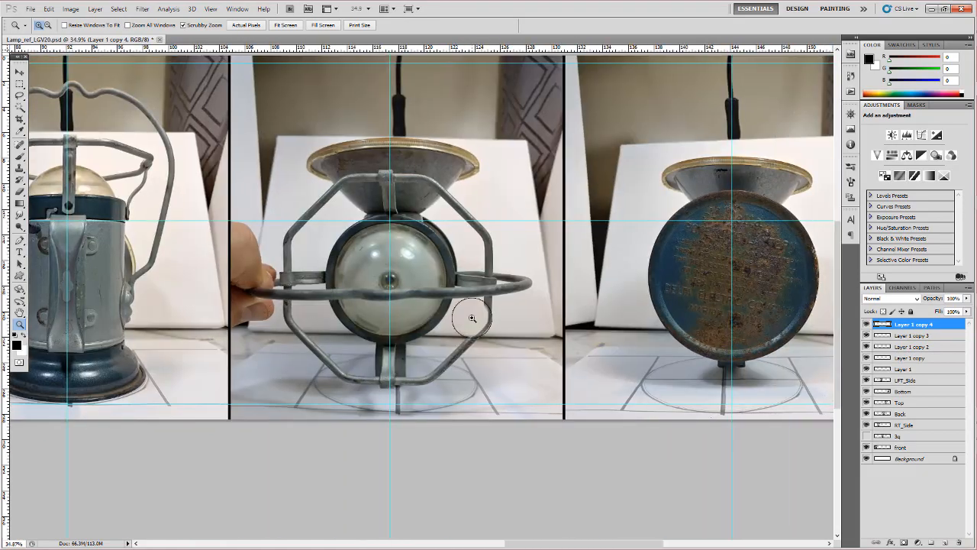
left_click_drag(668, 289, 172, 227)
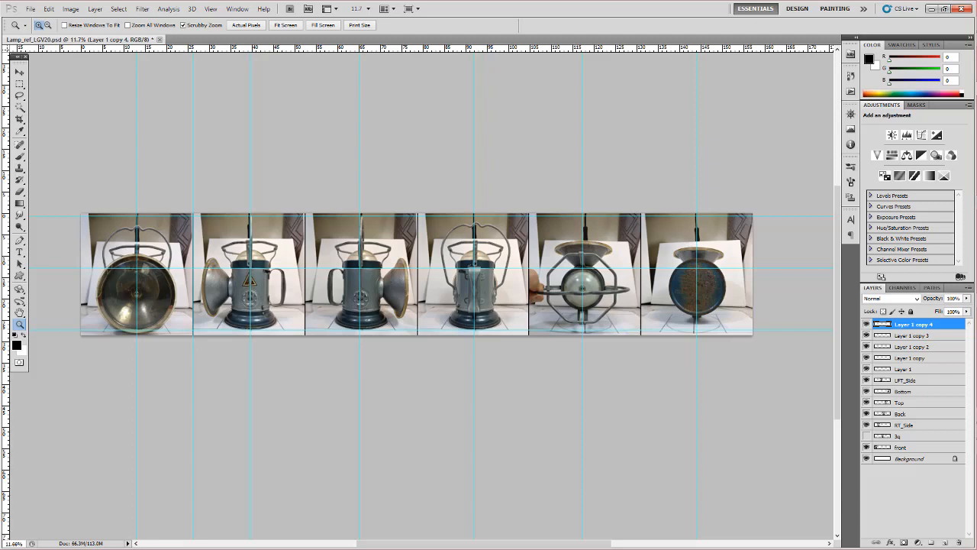
left_click_drag(810, 0, 748, 0)
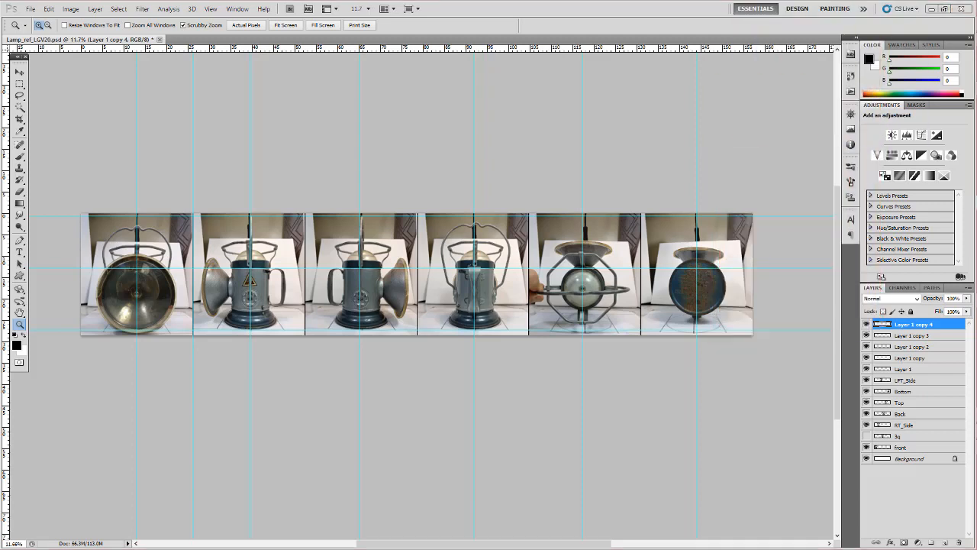